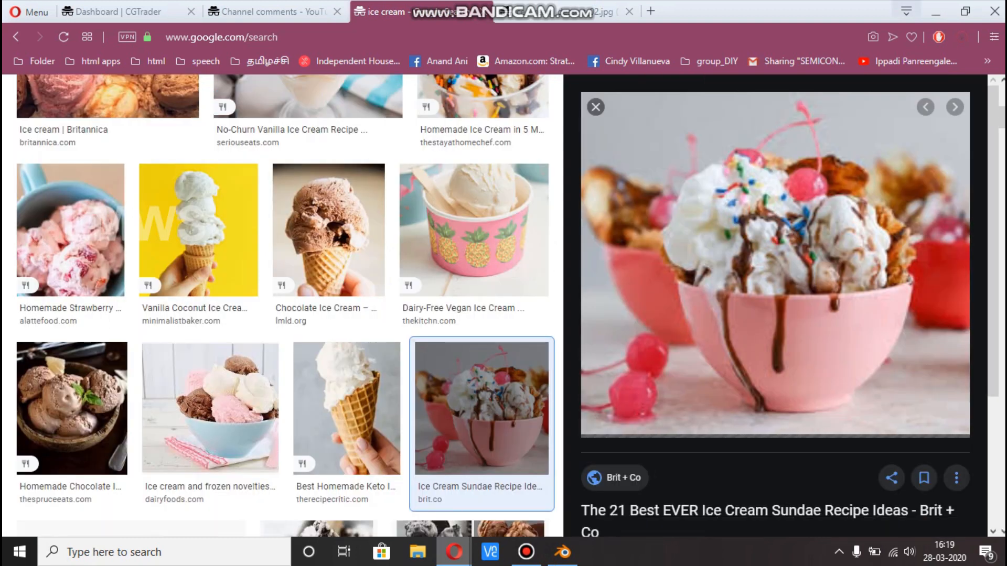
# Switch to Blender and place the 3D cursor on the empty floor beside the ice cream bowl
pyautogui.click(936, 11)
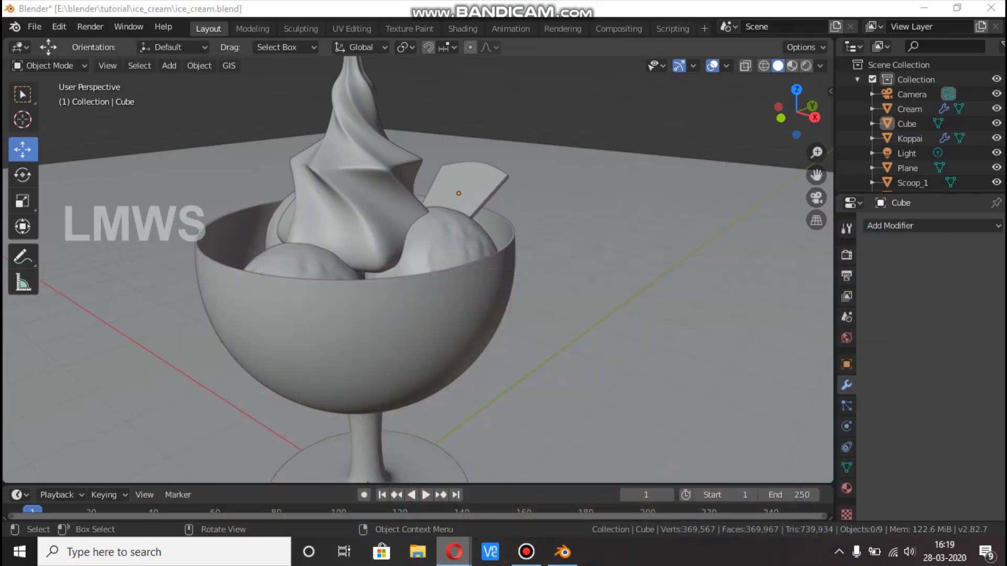
pyautogui.scroll(-3, 472, 262)
pyautogui.scroll(3, 472, 262)
pyautogui.moveTo(472, 262)
pyautogui.mouseDown(button='middle')
pyautogui.moveTo(564, 294)
pyautogui.moveTo(473, 278)
pyautogui.mouseUp(button='middle')
pyautogui.scroll(-5, 472, 278)
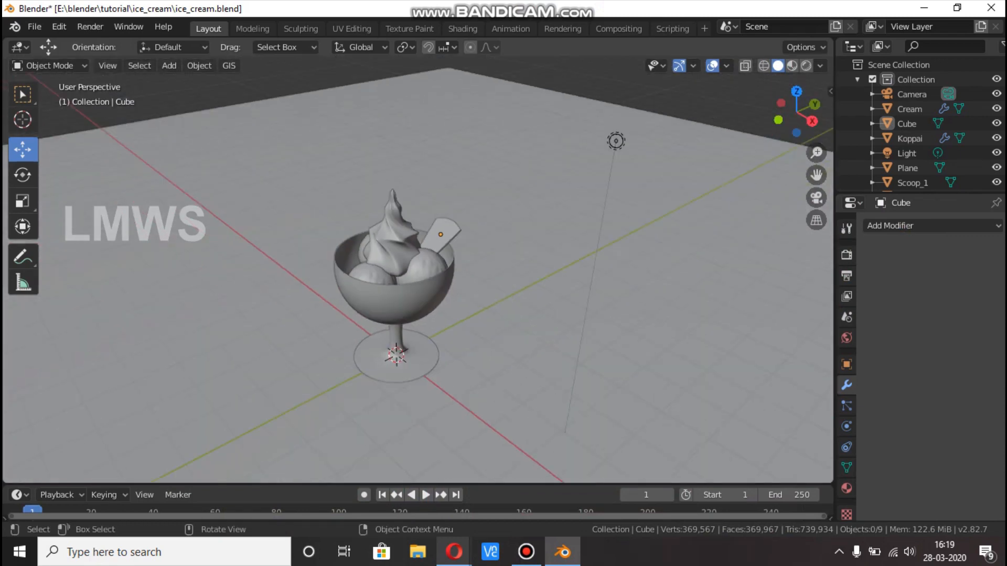
pyautogui.scroll(1, 472, 278)
pyautogui.keyDown('shift'); pyautogui.moveTo(472, 278); pyautogui.dragTo(310, 242, button='middle'); pyautogui.keyUp('shift')
pyautogui.click(22, 119)
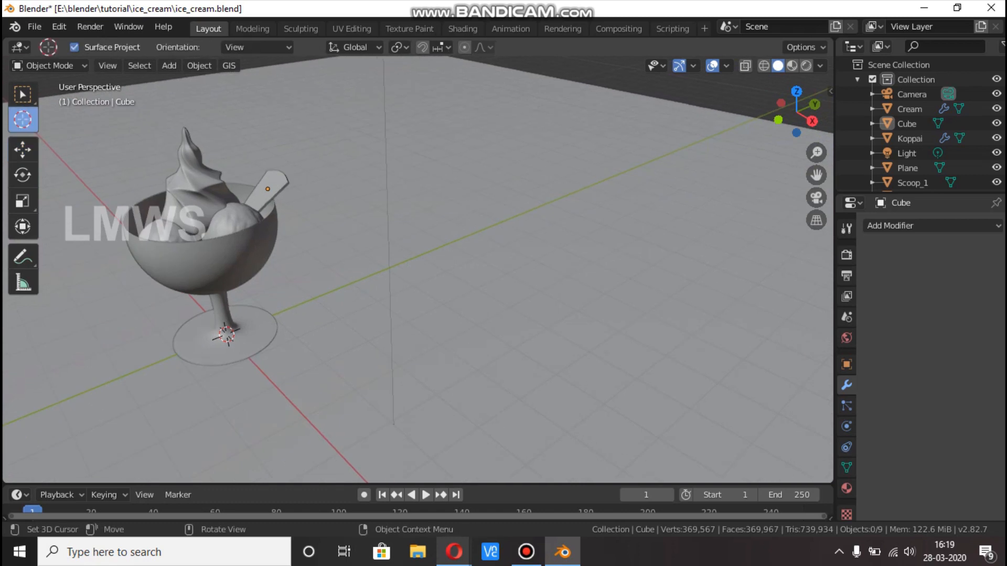
pyautogui.click(493, 278)
pyautogui.scroll(-2, 493, 277)
pyautogui.scroll(3, 493, 277)
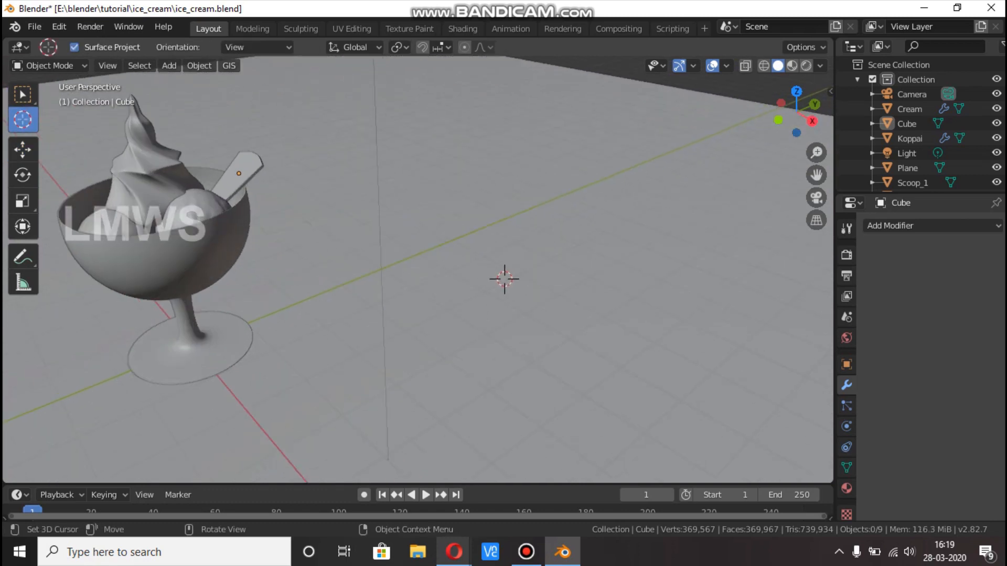
# Create a new collection, rename it semaiya, and save the file
pyautogui.click(858, 80)
pyautogui.rightClick(901, 107)
pyautogui.click(901, 107)
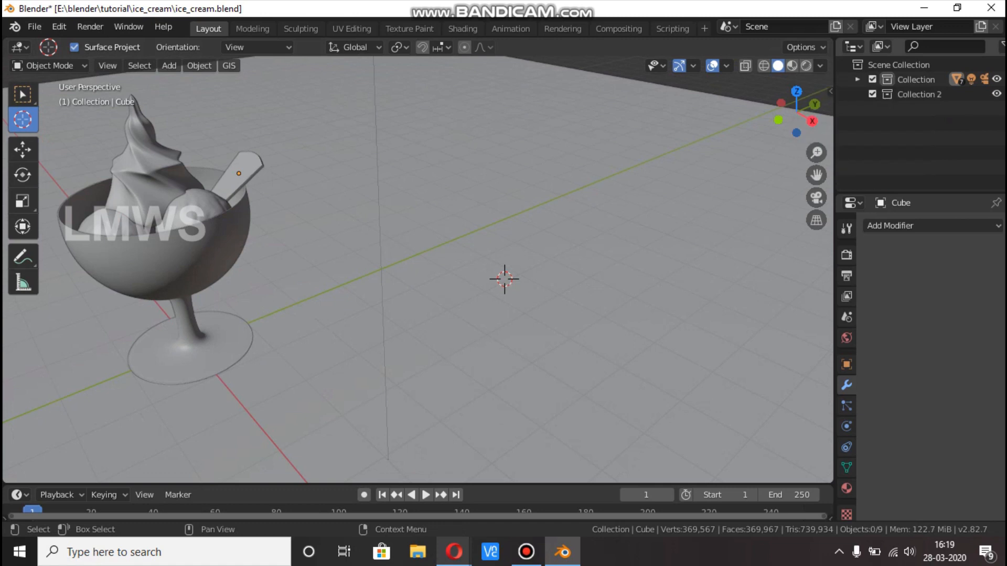
pyautogui.doubleClick(915, 94)
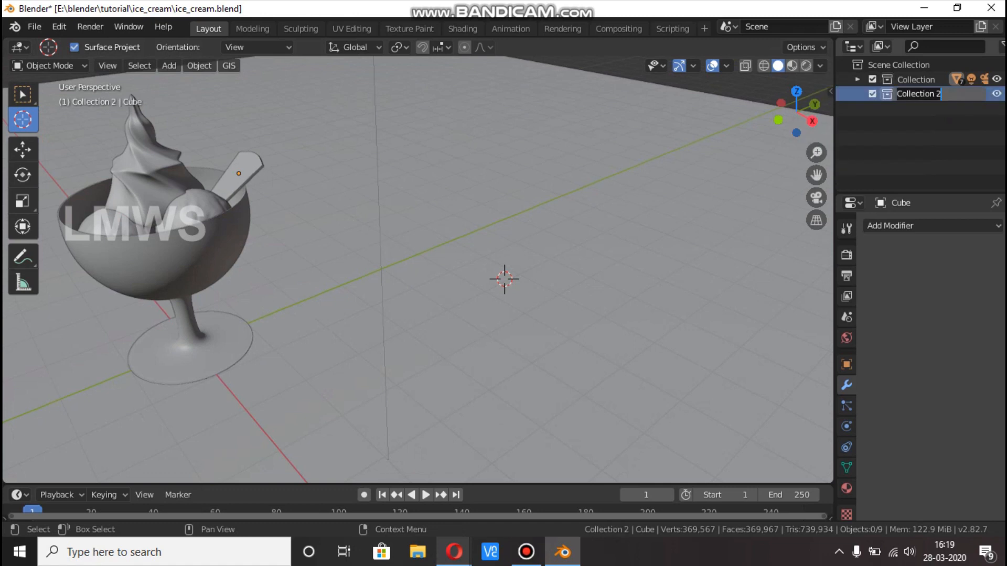
pyautogui.write('semaiy')
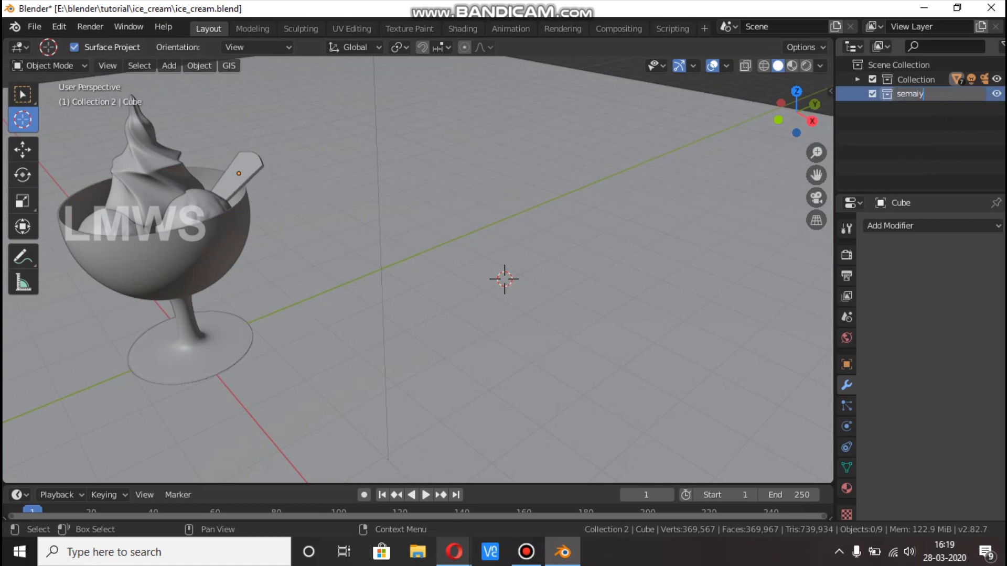
pyautogui.write('a')
pyautogui.press('Return')
pyautogui.hotkey('ctrl', 's')
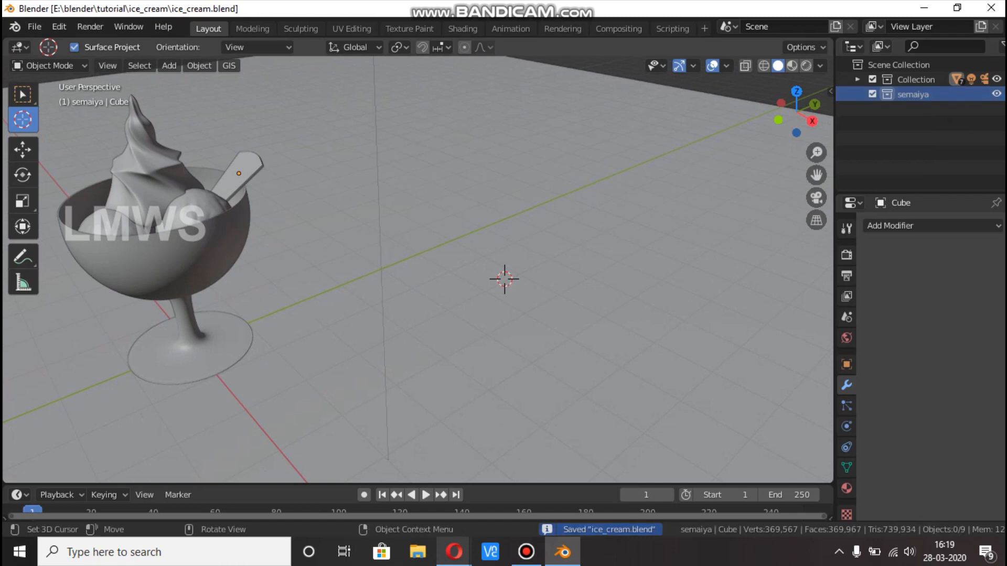
# Add a cylinder mesh at the 3D cursor in the semaiya collection
pyautogui.scroll(2, 451, 272)
pyautogui.hotkey('shift', 'a')
pyautogui.press('Escape')
pyautogui.scroll(-7, 451, 273)
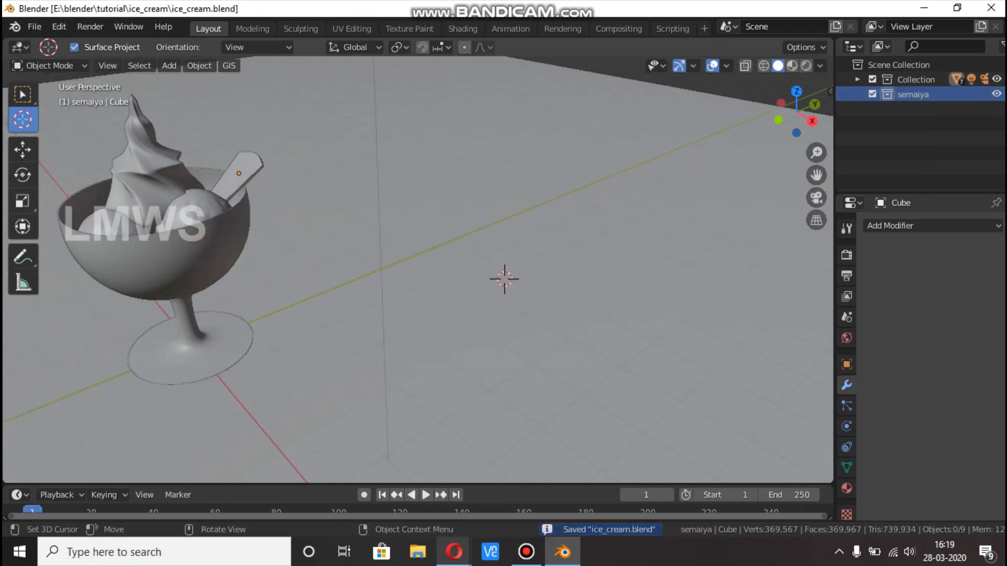
pyautogui.keyDown('shift'); pyautogui.moveTo(451, 273); pyautogui.dragTo(299, 139, button='middle'); pyautogui.keyUp('shift')
pyautogui.scroll(6, 299, 139)
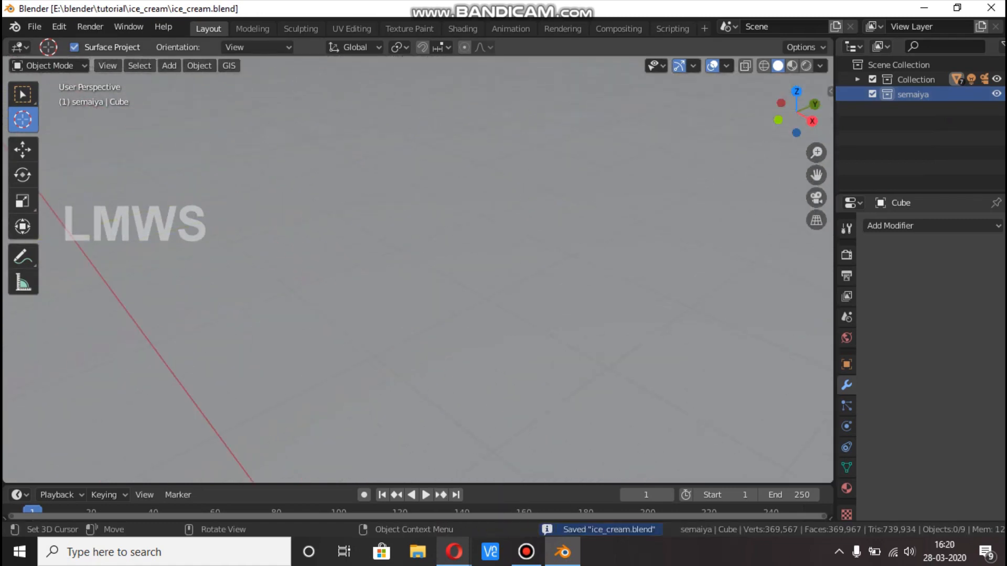
pyautogui.scroll(-4, 299, 139)
pyautogui.scroll(-1, 409, 237)
pyautogui.hotkey('shift', 'a')
pyautogui.moveTo(409, 237)
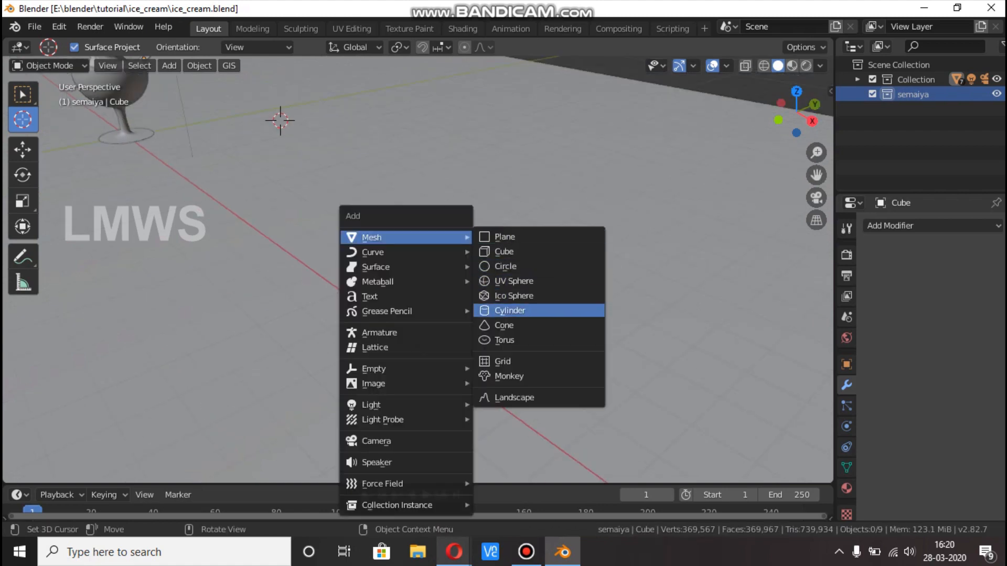
pyautogui.click(510, 311)
pyautogui.scroll(2, 510, 311)
pyautogui.moveTo(509, 310); pyautogui.dragTo(510, 310)
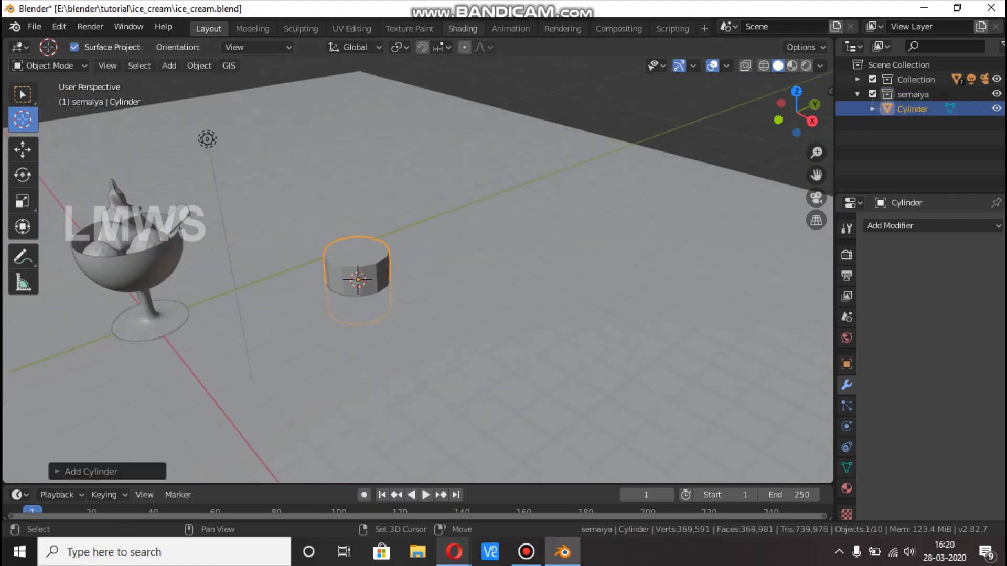
# Set the new cylinder's vertex count to 32
pyautogui.scroll(1, 418, 270)
pyautogui.click(92, 472)
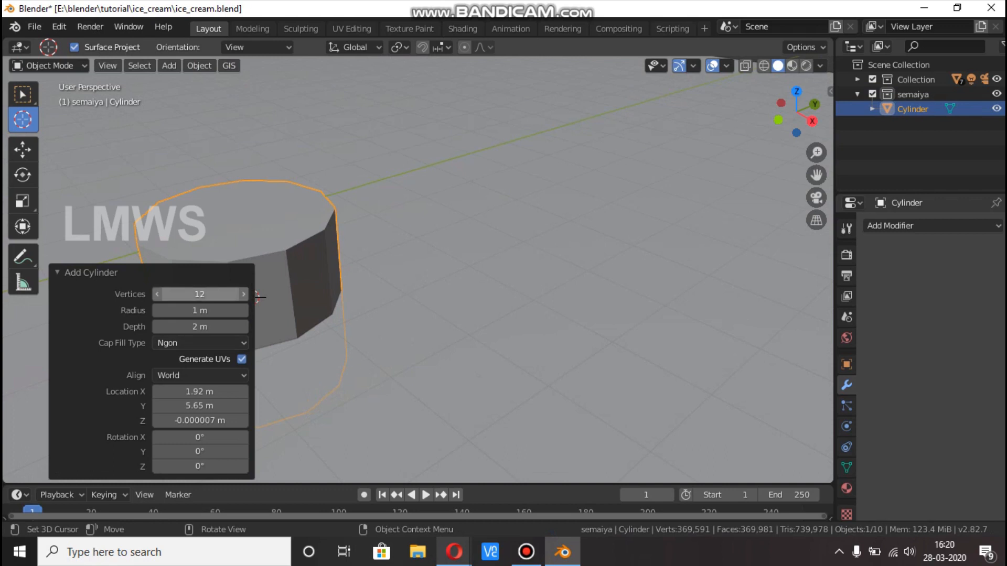
pyautogui.click(200, 294)
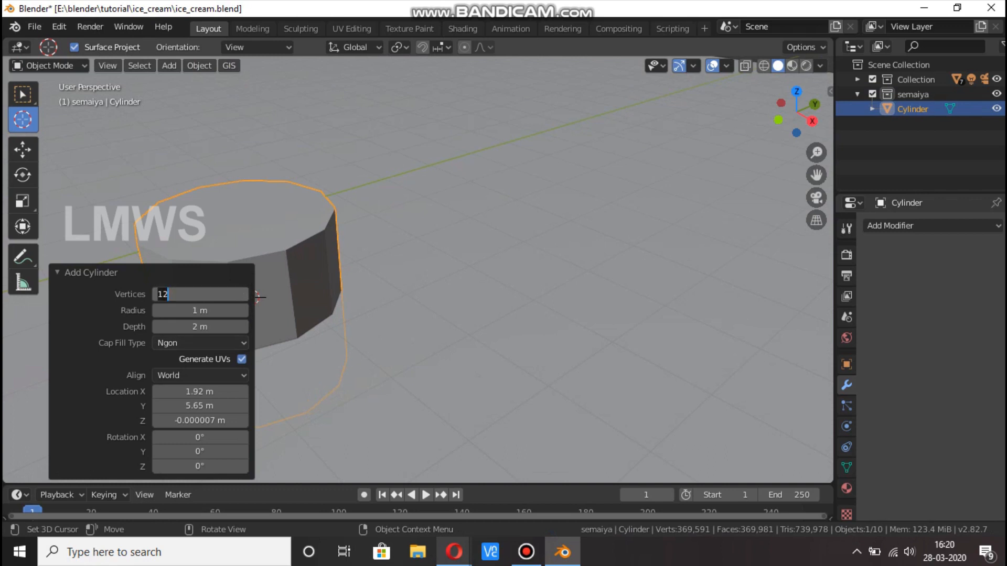
pyautogui.press('Return')
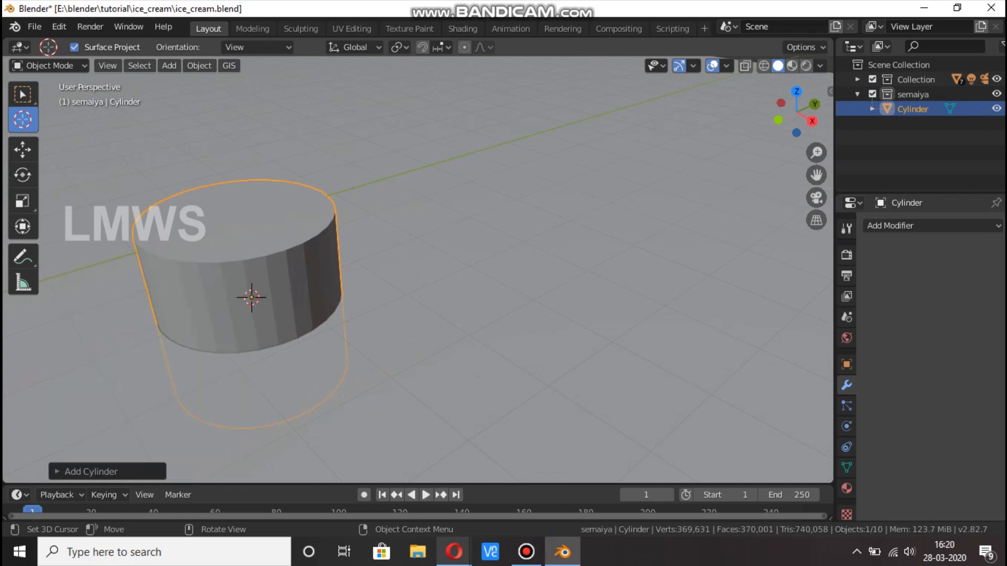
# Scale the cylinder down in X and Y into a very thin rod and shorten it along Z
pyautogui.scroll(1, 234, 297)
pyautogui.press('s')
pyautogui.hotkey('shift', 'z')
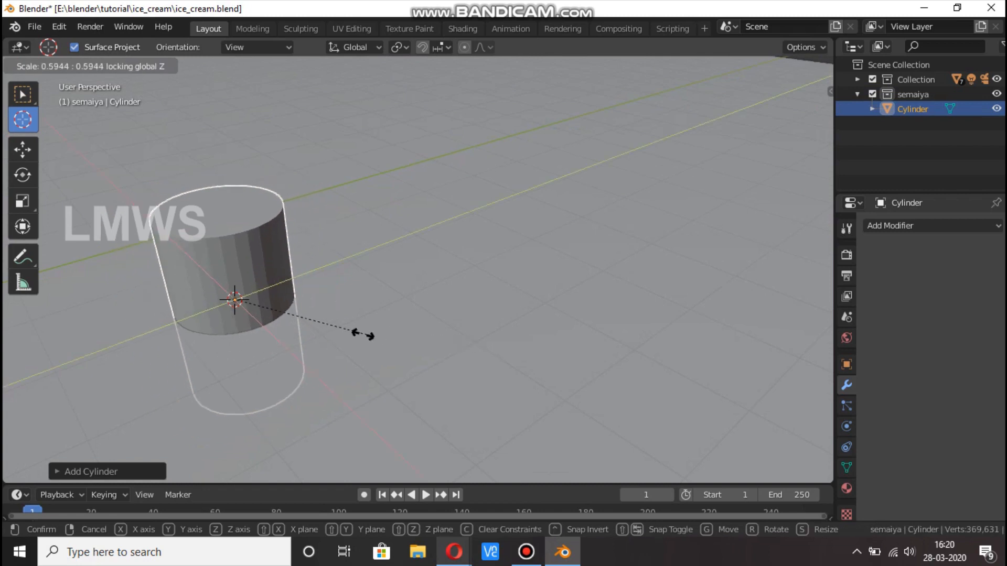
pyautogui.click(292, 311)
pyautogui.press('s')
pyautogui.hotkey('shift', 'z')
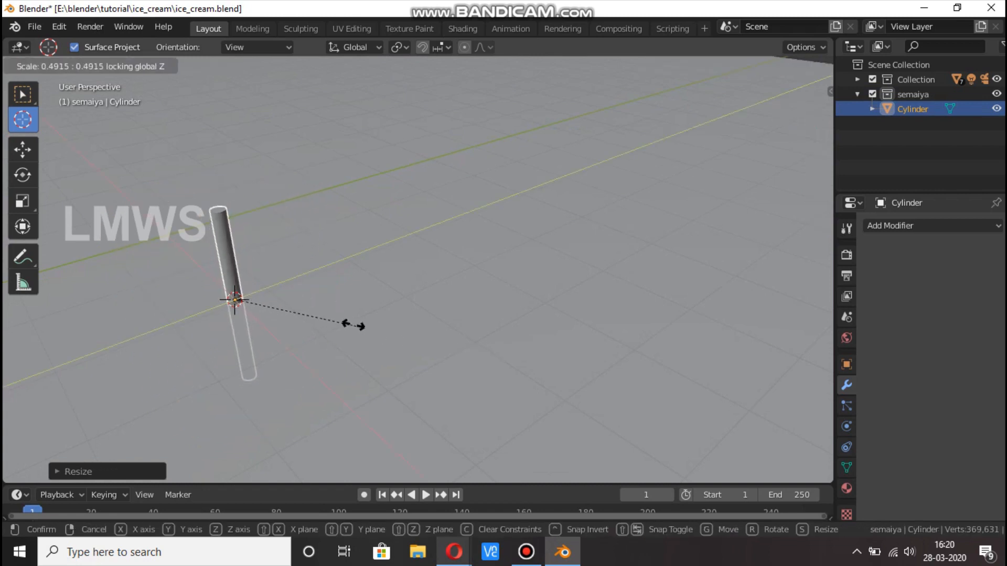
pyautogui.click(288, 306)
pyautogui.press('s')
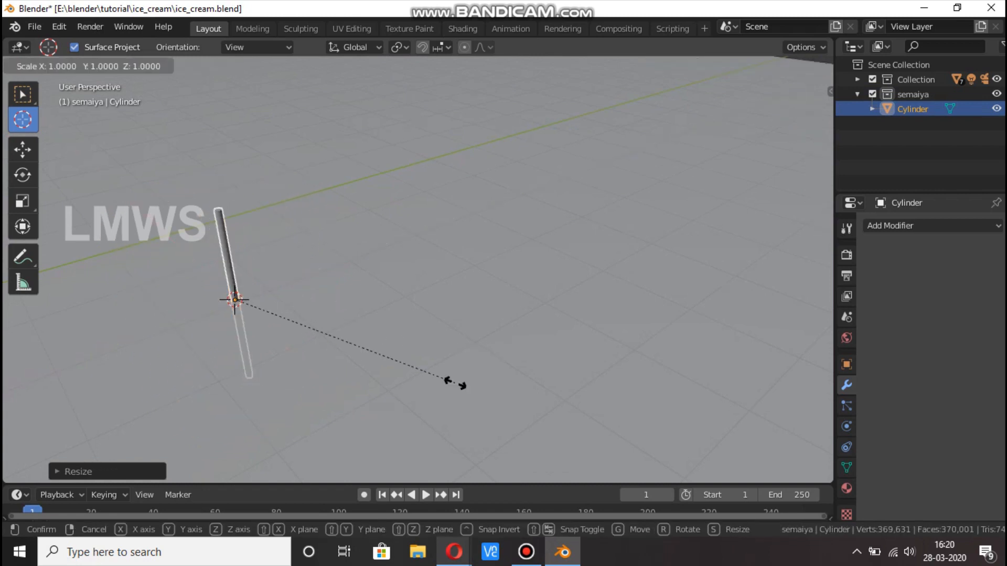
pyautogui.press('z')
pyautogui.click(286, 313)
# Move the small rod slightly upward so it stands clear of the floor
pyautogui.press('g')
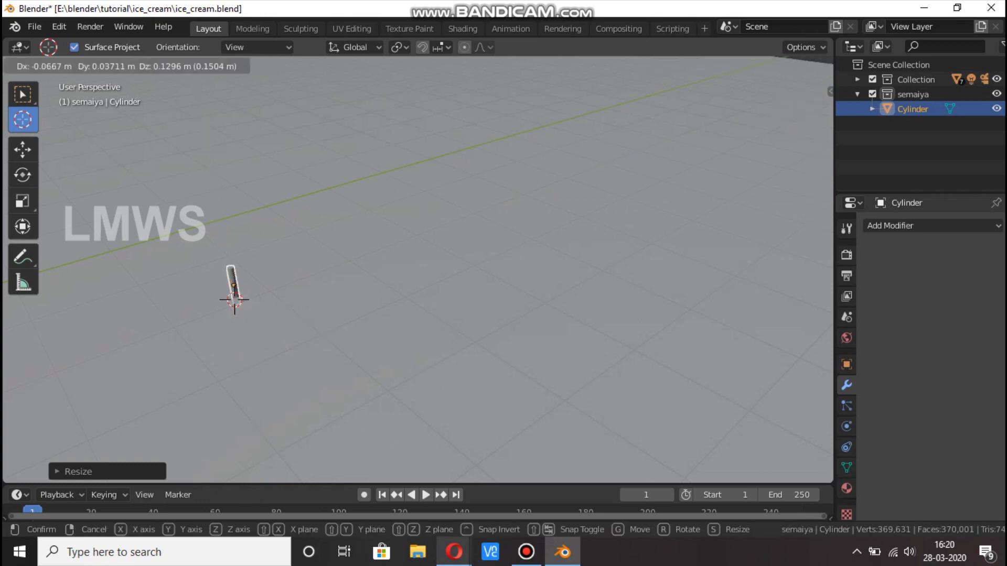
pyautogui.click(280, 287)
pyautogui.scroll(2, 281, 287)
pyautogui.keyDown('shift'); pyautogui.moveTo(280, 287); pyautogui.dragTo(341, 287, button='middle'); pyautogui.keyUp('shift')
pyautogui.scroll(1, 341, 287)
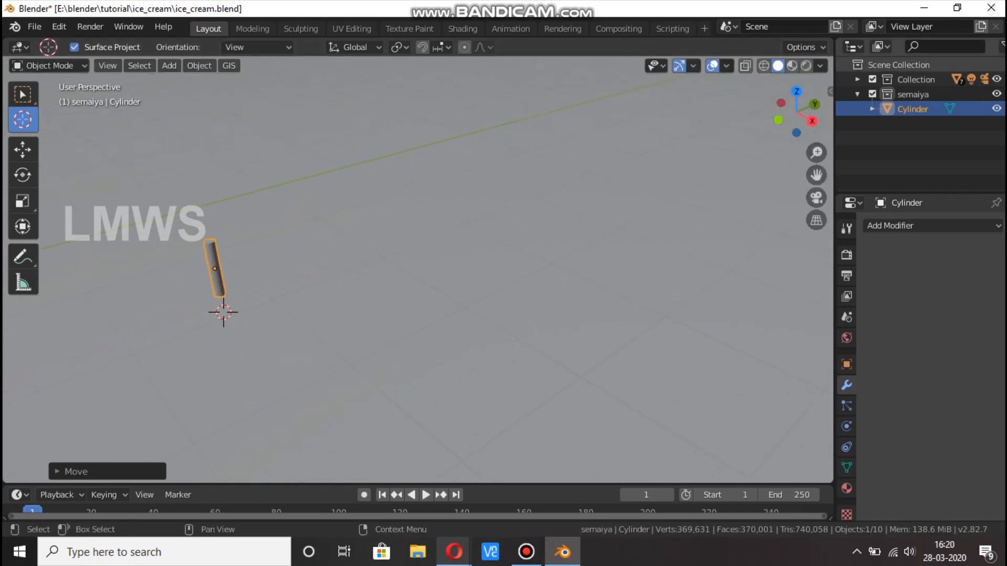
# Rename the cylinder object as semiya_1 and save the file
pyautogui.doubleClick(912, 109)
pyautogui.write('semiya_1')
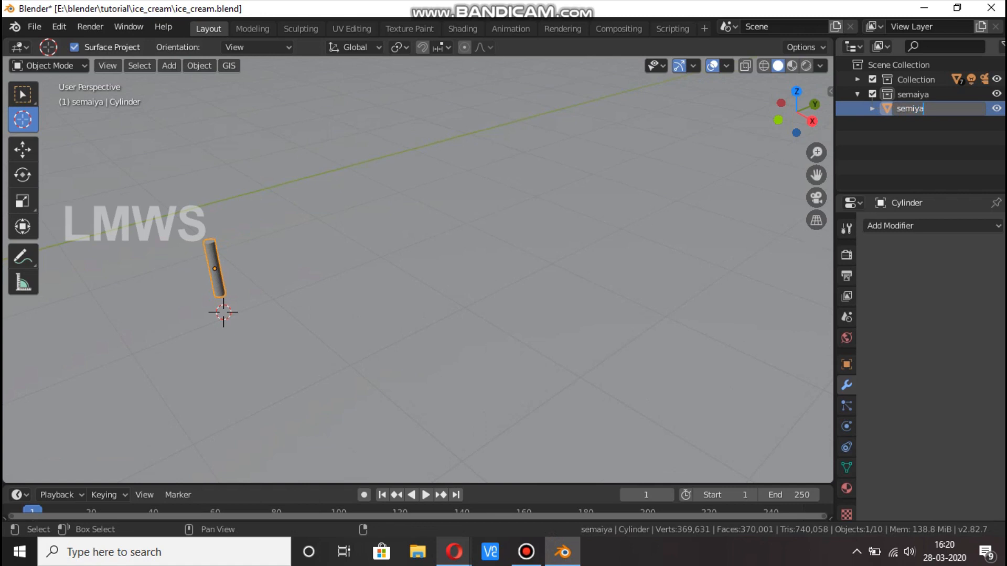
pyautogui.press('Return')
pyautogui.hotkey('ctrl', 's')
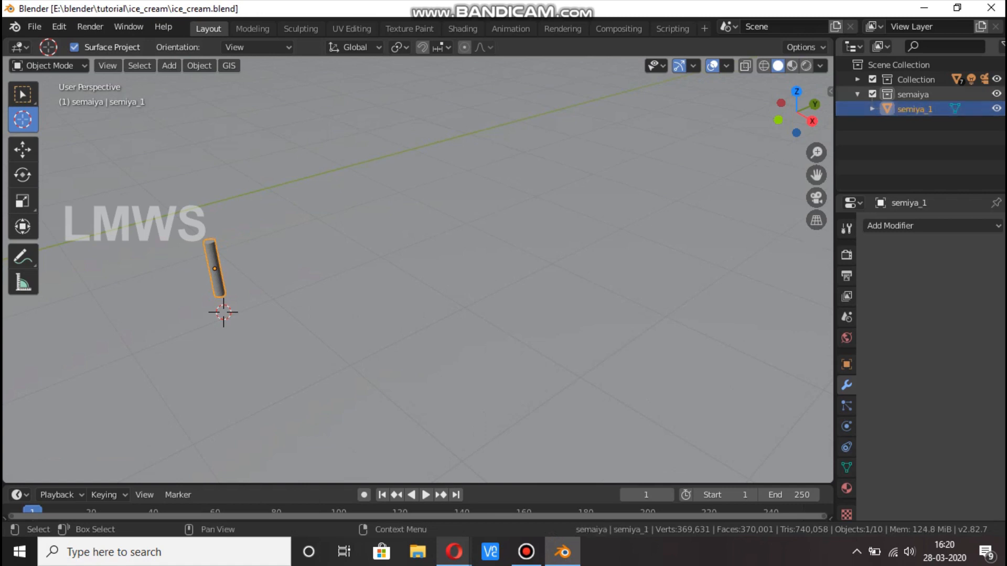
# Edit the semiya_1 mesh and add one centred loop cut around the middle of the rod
pyautogui.scroll(3, 418, 270)
pyautogui.keyDown('shift'); pyautogui.moveTo(418, 270); pyautogui.dragTo(547, 271, button='middle'); pyautogui.keyUp('shift')
pyautogui.scroll(5, 546, 271)
pyautogui.press('Tab')
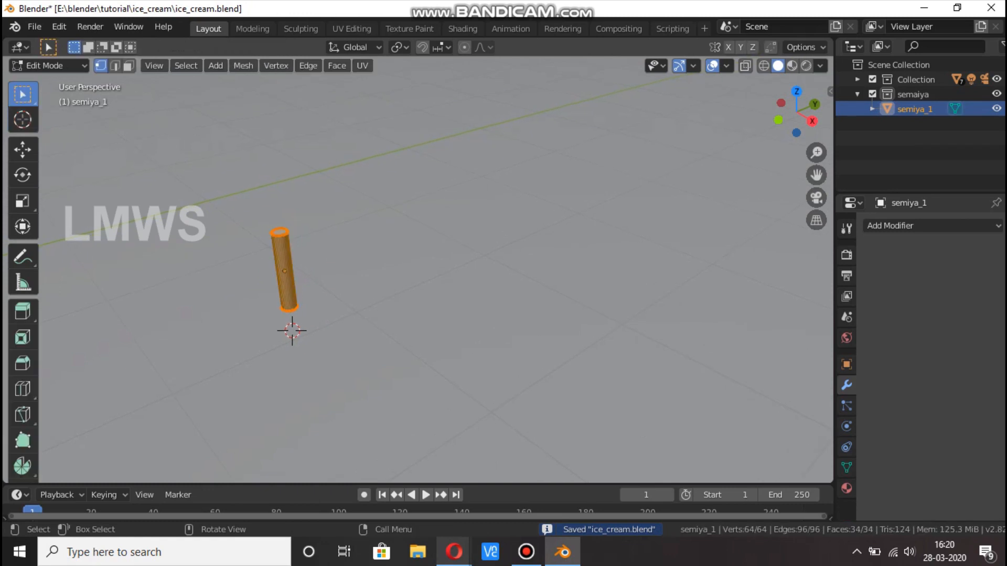
pyautogui.hotkey('alt', 'a')
pyautogui.hotkey('ctrl', 'r')
pyautogui.click(285, 271)
pyautogui.click(284, 271)
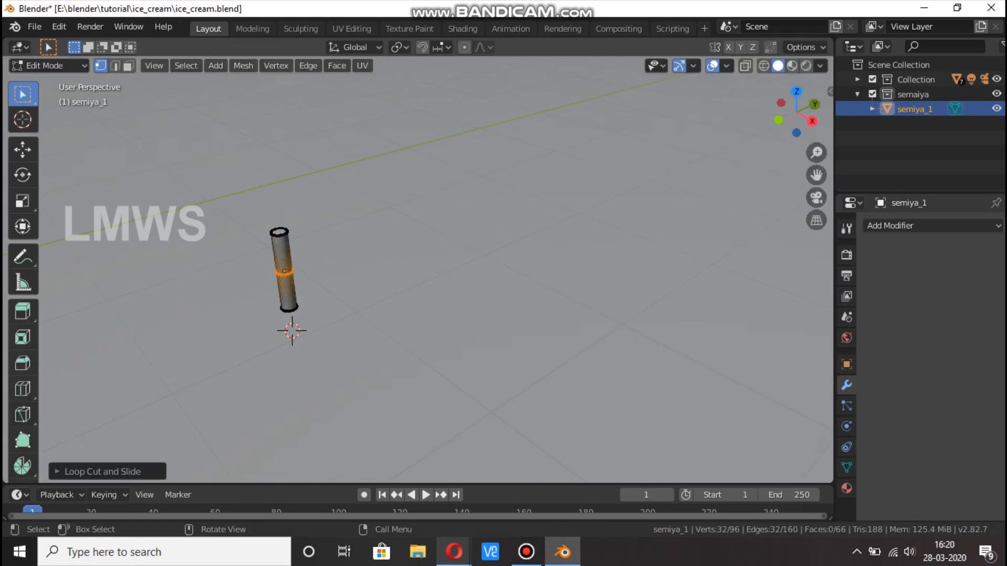
# Move the rod's top end sideways, away from the X axis side, so that the rod bends at the middle loop
pyautogui.moveTo(248, 218); pyautogui.dragTo(307, 246)
pyautogui.press('g')
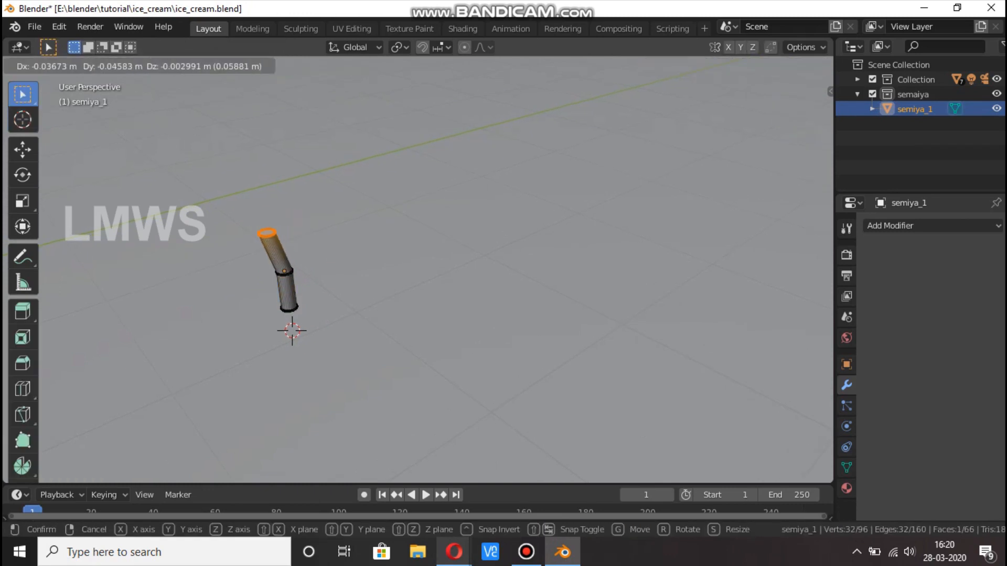
pyautogui.click(298, 243)
# Try to move the visible vertices at the rod's bottom end and undo the move
pyautogui.moveTo(266, 300); pyautogui.dragTo(315, 316)
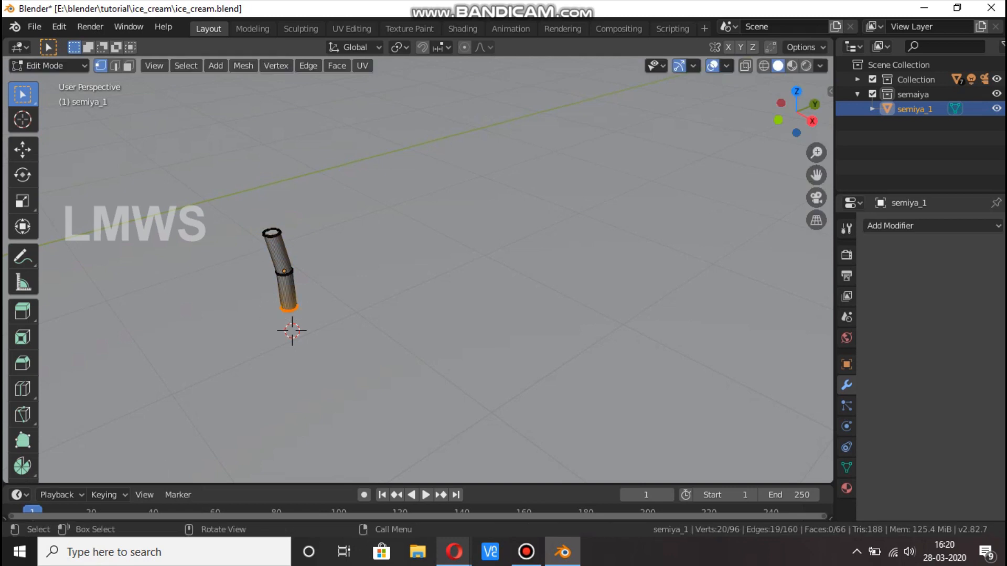
pyautogui.press('g')
pyautogui.click(309, 313)
pyautogui.hotkey('ctrl', 'z')
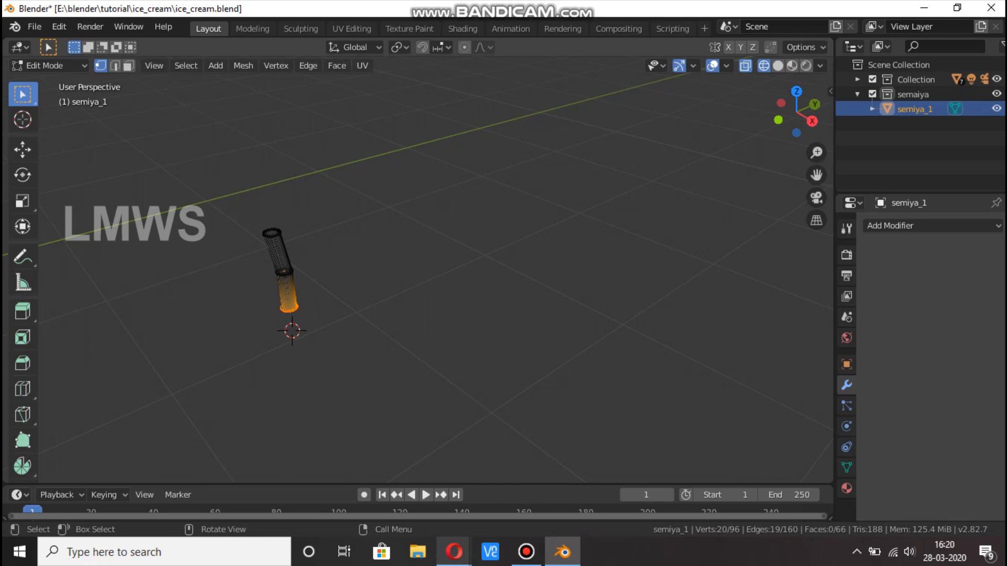
# Select the whole bottom ring in wireframe view, move it slightly down, and return to solid shading in Object Mode
pyautogui.moveTo(223, 286); pyautogui.dragTo(324, 349)
pyautogui.press('g')
pyautogui.click(324, 350)
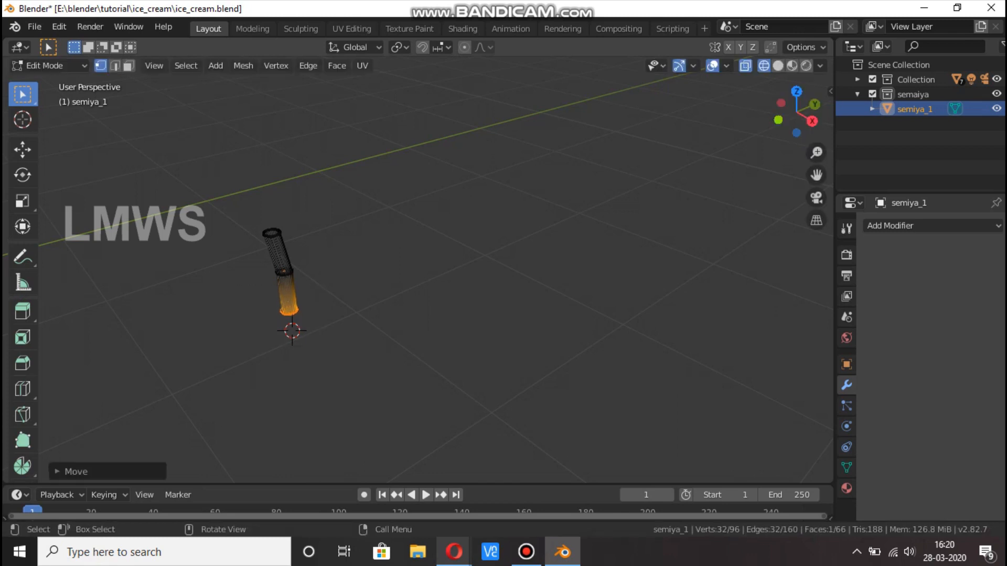
pyautogui.click(778, 66)
pyautogui.press('Tab')
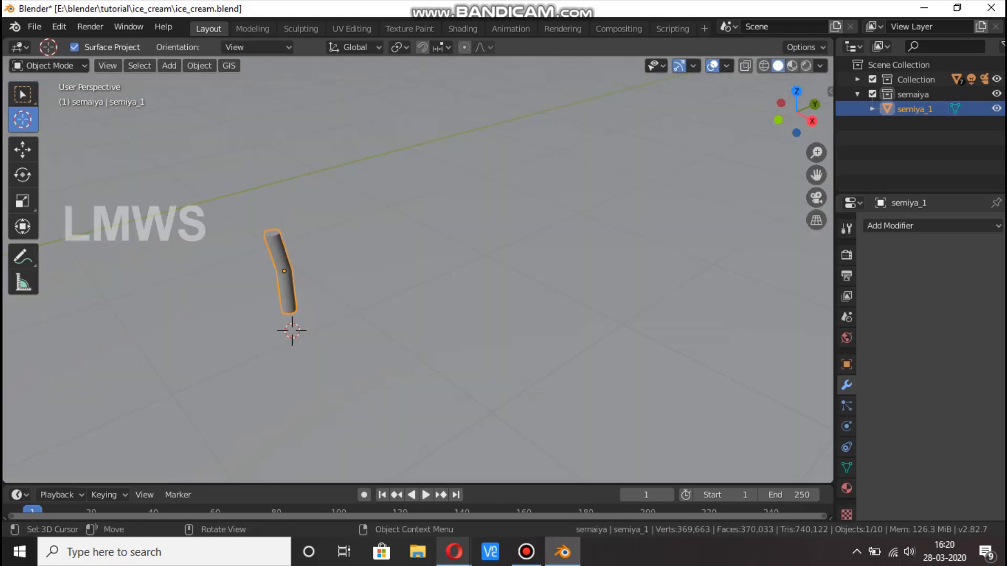
# Duplicate the bent rod beside the original, rename the copy semiya_2, and save the file
pyautogui.hotkey('shift', 'd')
pyautogui.click(325, 266)
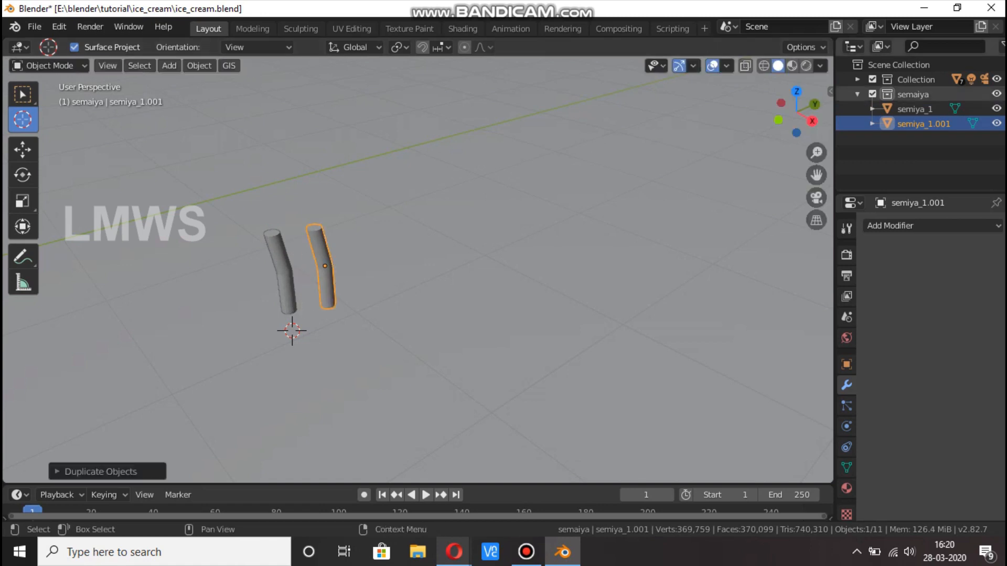
pyautogui.doubleClick(923, 124)
pyautogui.click(928, 124)
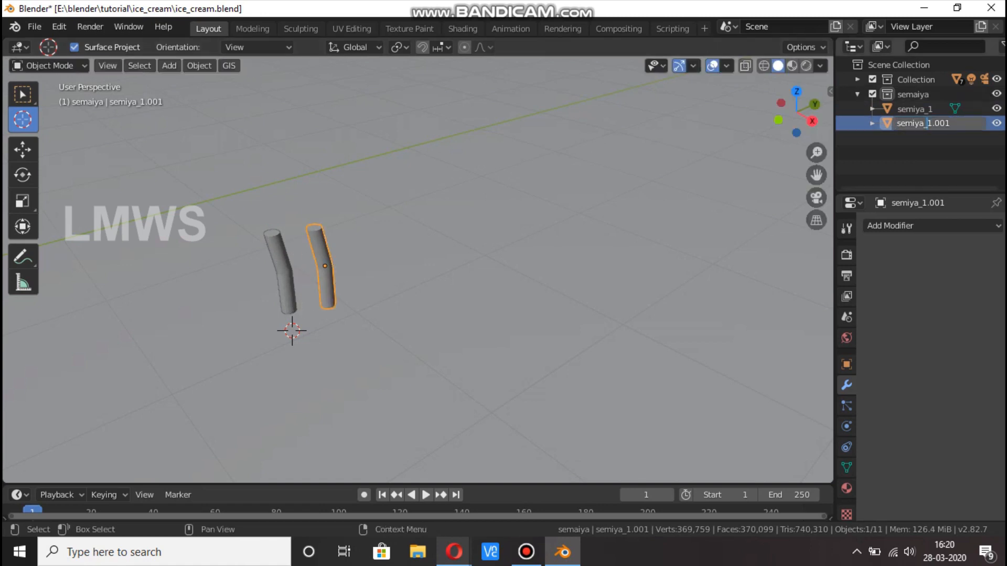
pyautogui.write('2')
pyautogui.press('Return')
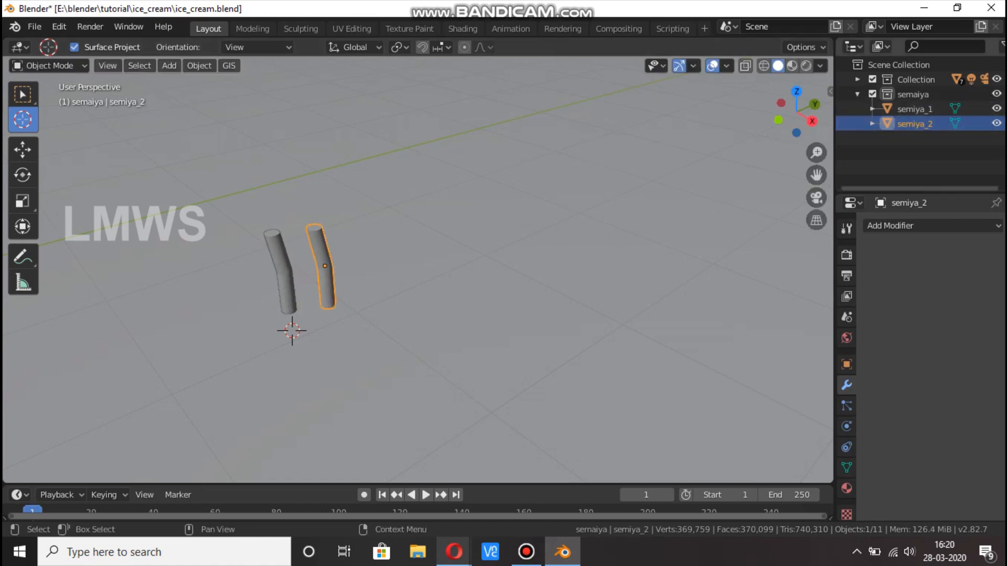
pyautogui.hotkey('ctrl', 's')
# Edit the semiya_2 mesh and move its top end down and over, giving it a shorter bend in the opposite direction
pyautogui.press('Tab')
pyautogui.moveTo(297, 217); pyautogui.dragTo(354, 243)
pyautogui.press('g')
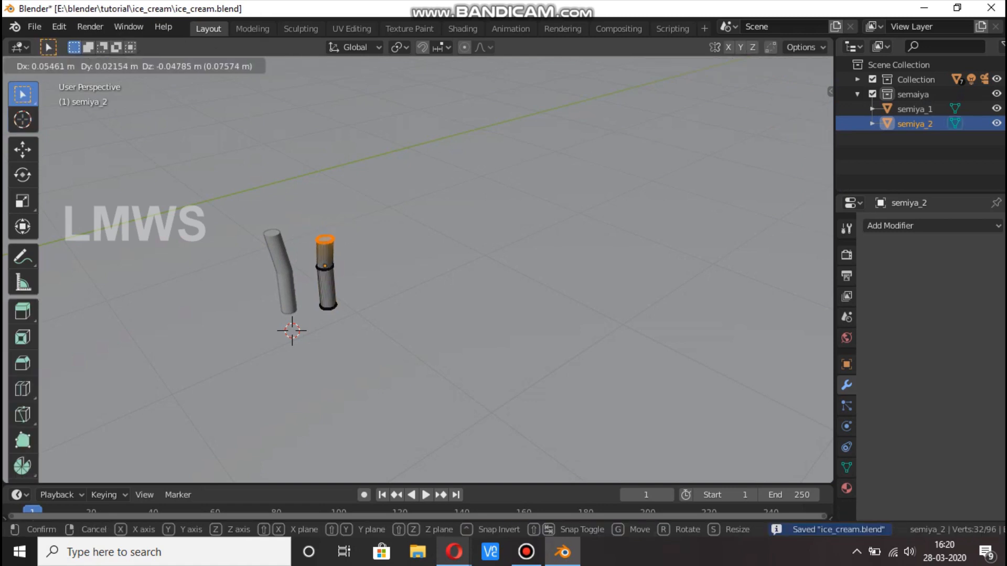
pyautogui.click(370, 257)
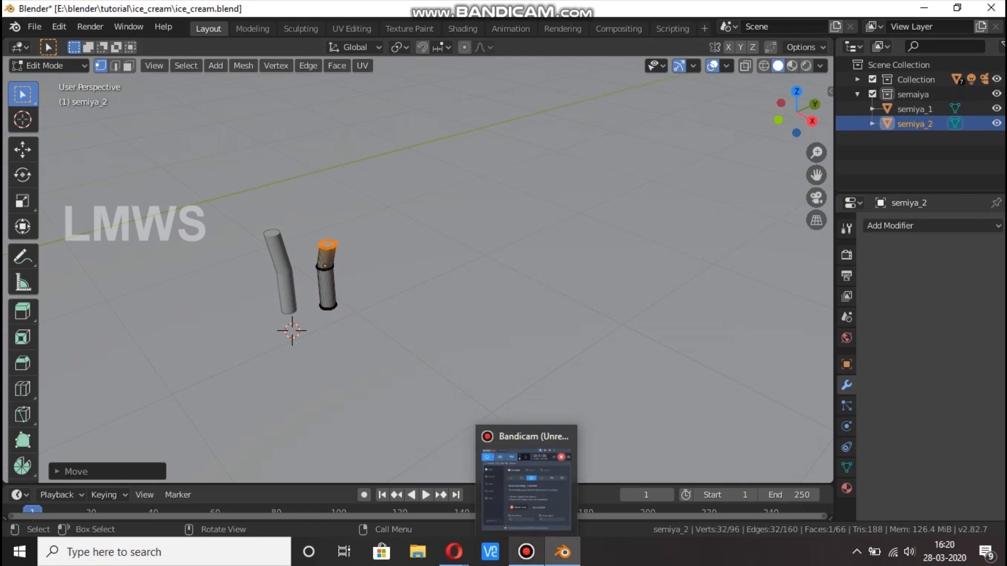
pyautogui.click(526, 552)
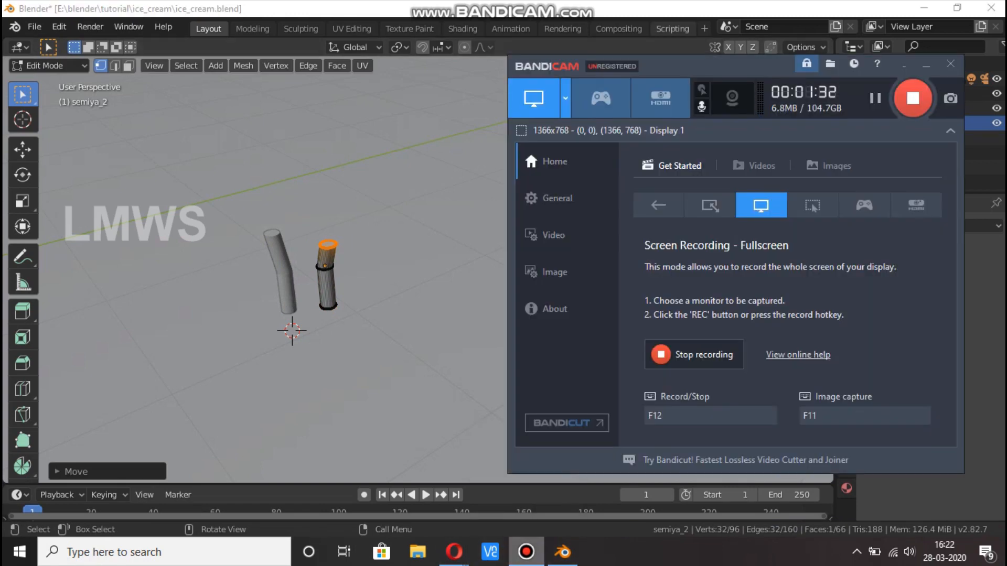
# Leave mesh editing of semiya_2, switch to the Select Box tool, and select the rod in Object Mode
pyautogui.click(926, 65)
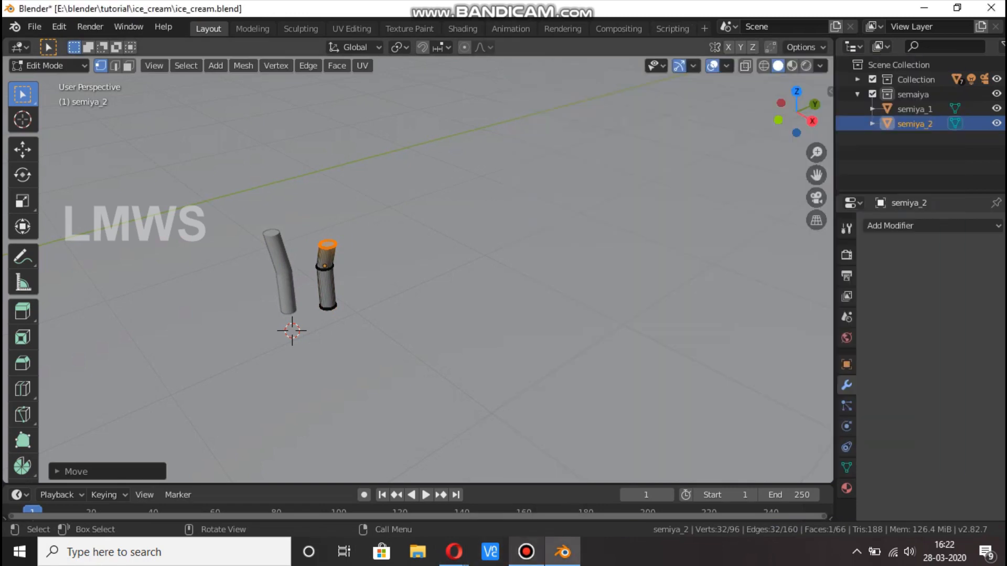
pyautogui.press('Tab')
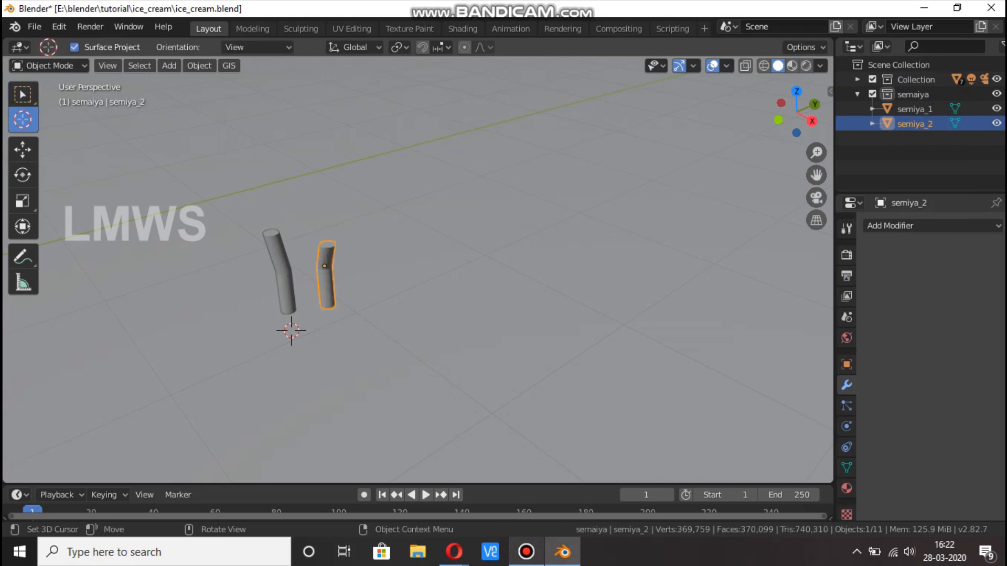
pyautogui.hotkey('alt', 'a')
pyautogui.click(323, 275)
pyautogui.press('Tab')
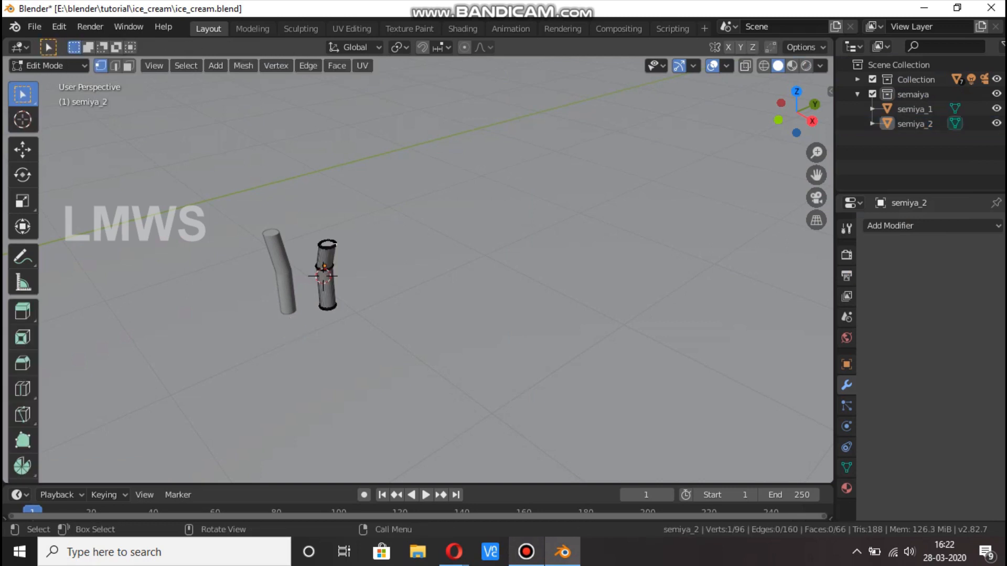
pyautogui.press('Tab')
pyautogui.click(23, 95)
pyautogui.click(324, 273)
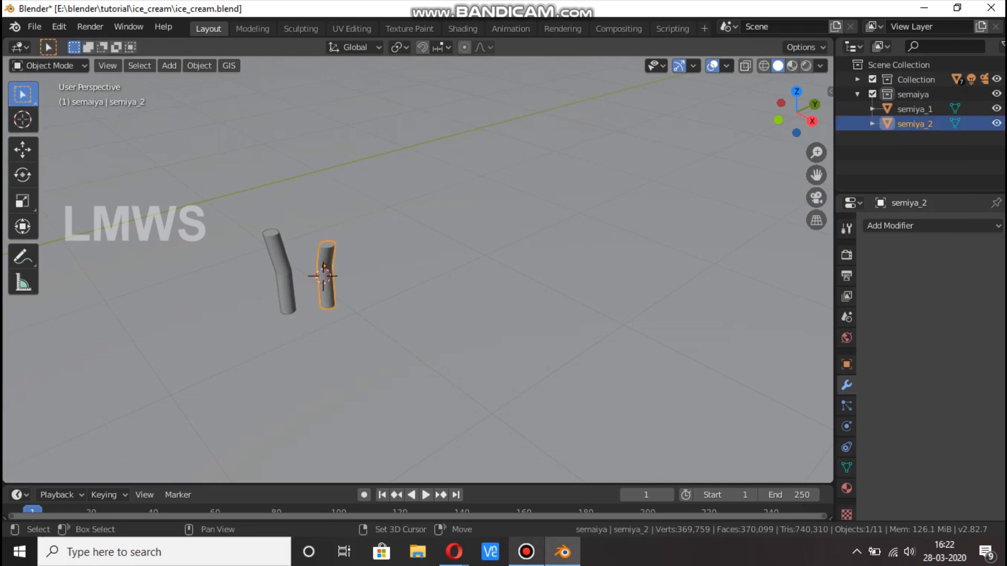
# Duplicate semiya_2 to the other side of the first rod and rename the copy semiya_3
pyautogui.hotkey('shift', 'd')
pyautogui.click(266, 245)
pyautogui.press('Tab')
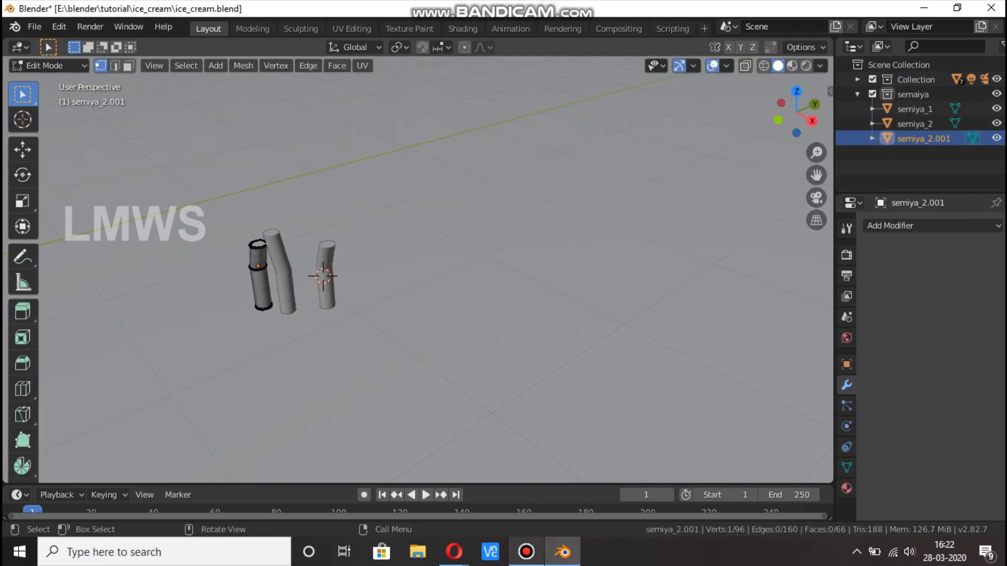
pyautogui.doubleClick(925, 139)
pyautogui.moveTo(951, 139); pyautogui.dragTo(927, 139)
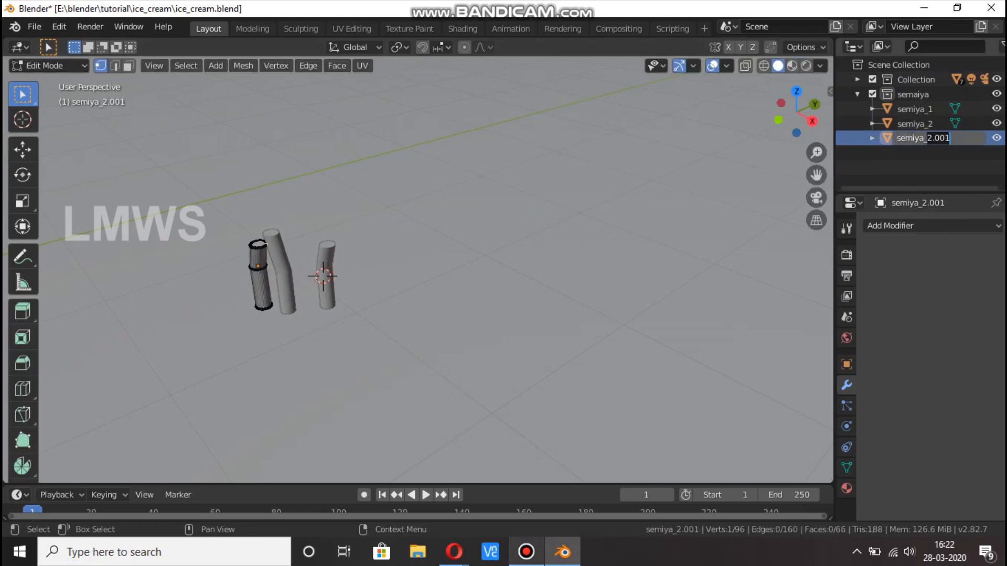
pyautogui.write('3')
pyautogui.press('Return')
# Add an edge loop to the lower half of semiya_3, shift it sideways to bend the rod, and return to Object Mode
pyautogui.press('Tab')
pyautogui.press('Tab')
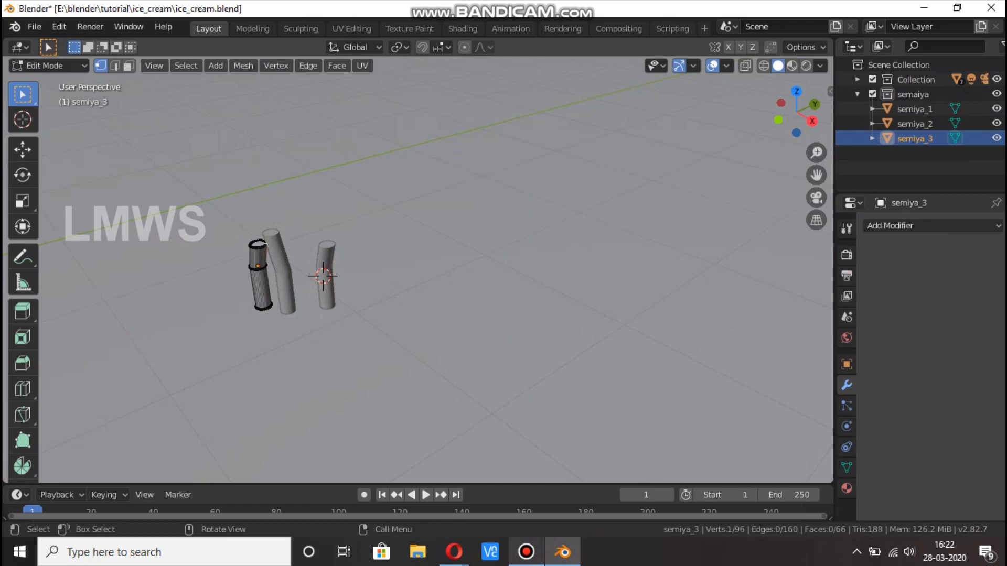
pyautogui.hotkey('ctrl', 'r')
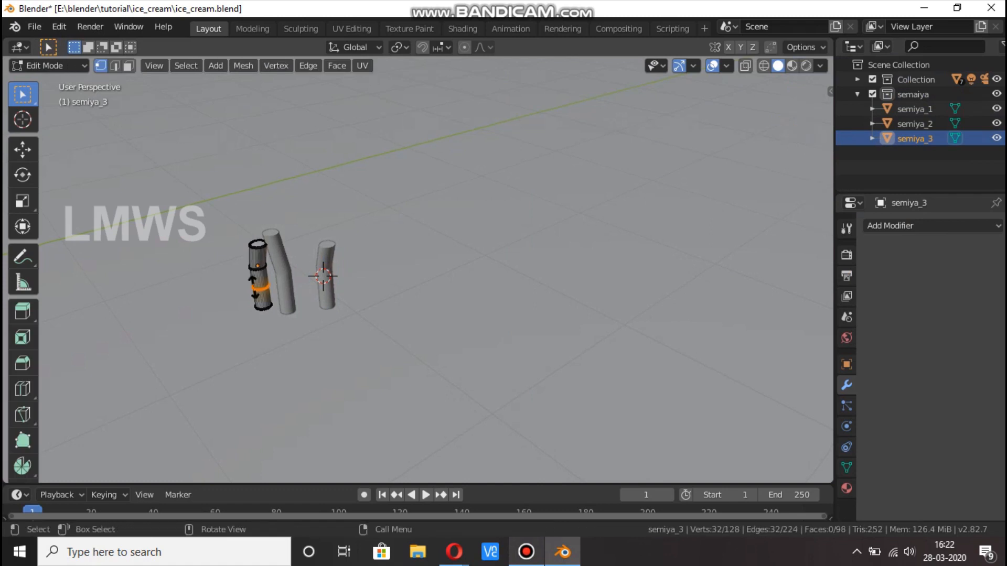
pyautogui.click(260, 287)
pyautogui.press('g')
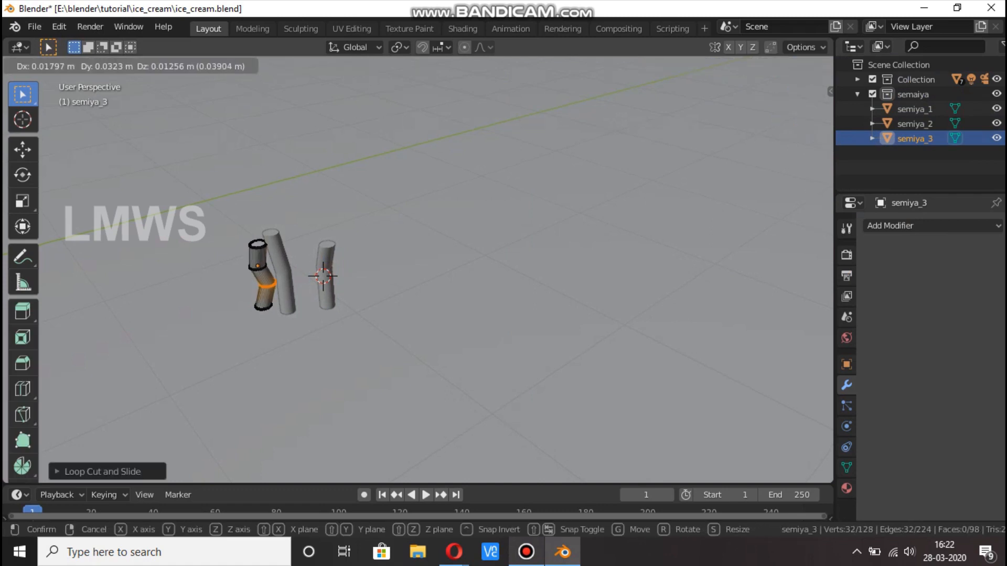
pyautogui.press('Return')
pyautogui.press('Tab')
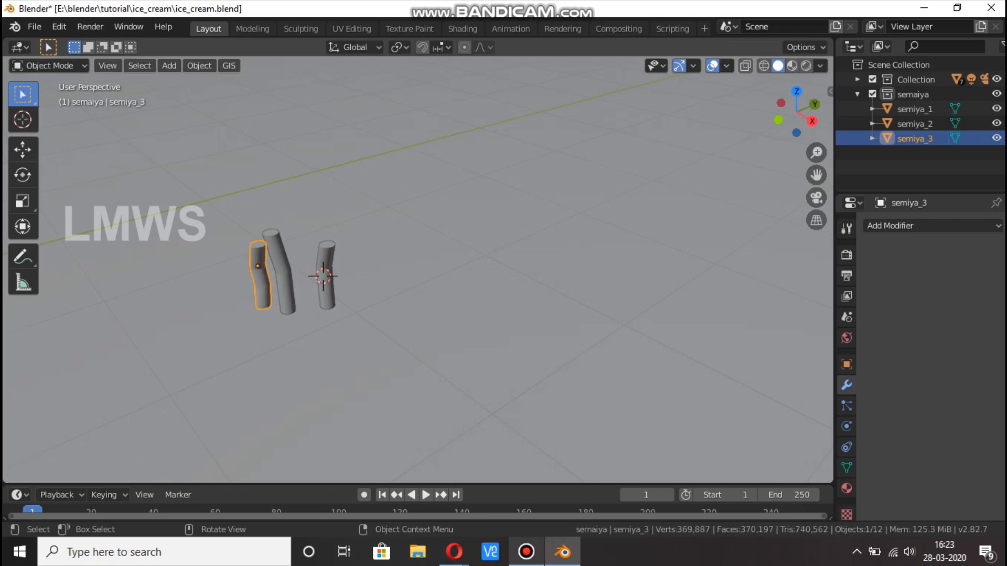
# Deselect all objects and save the file
pyautogui.scroll(-1, 418, 270)
pyautogui.hotkey('alt', 'a')
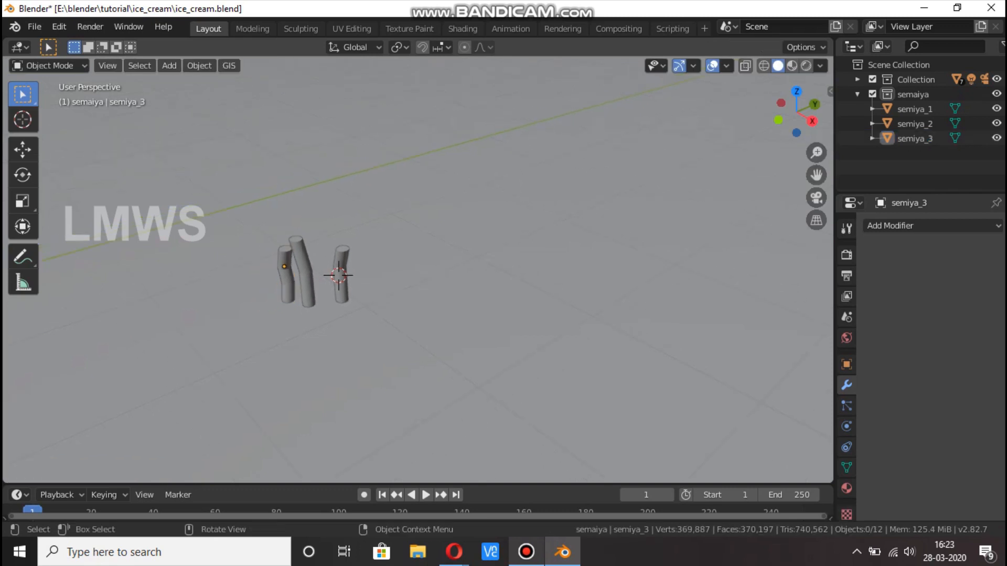
pyautogui.hotkey('ctrl', 's')
# Create a new collection named Semia_group from all three semiya rods and save the file
pyautogui.click(285, 275)
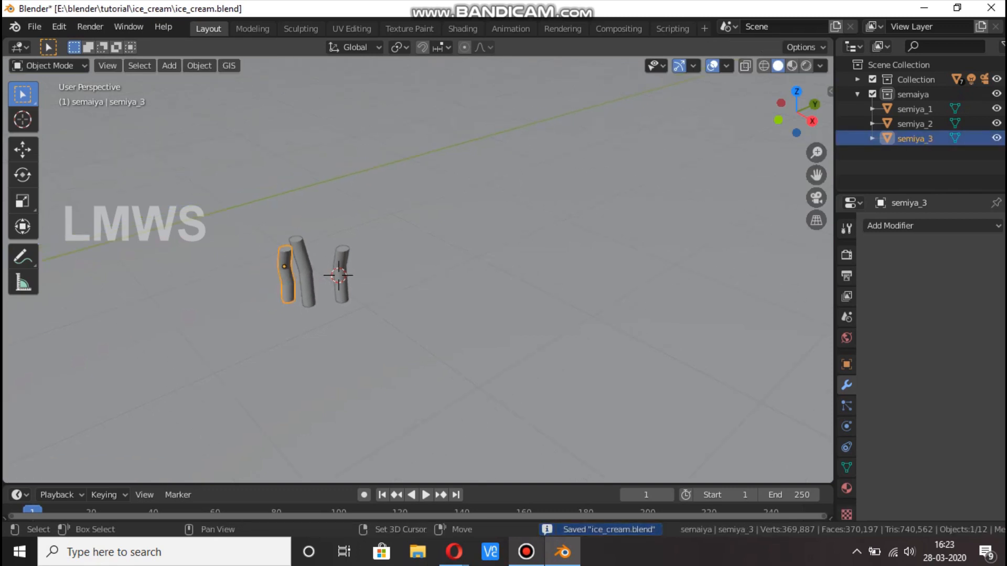
pyautogui.keyDown('shift'); pyautogui.click(306, 275); pyautogui.keyUp('shift')
pyautogui.keyDown('shift'); pyautogui.click(342, 278); pyautogui.keyUp('shift')
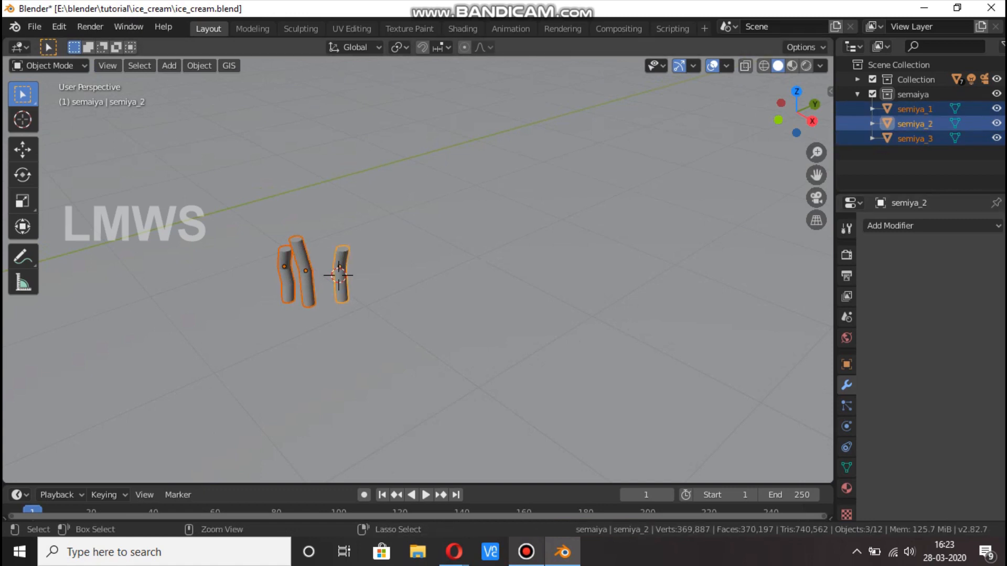
pyautogui.hotkey('ctrl', 'g')
pyautogui.click(105, 473)
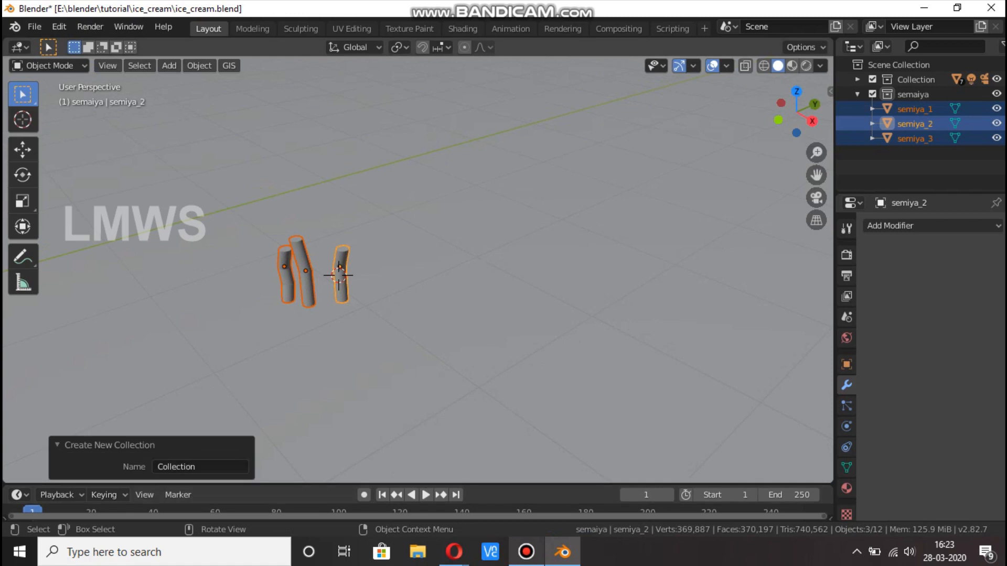
pyautogui.click(200, 467)
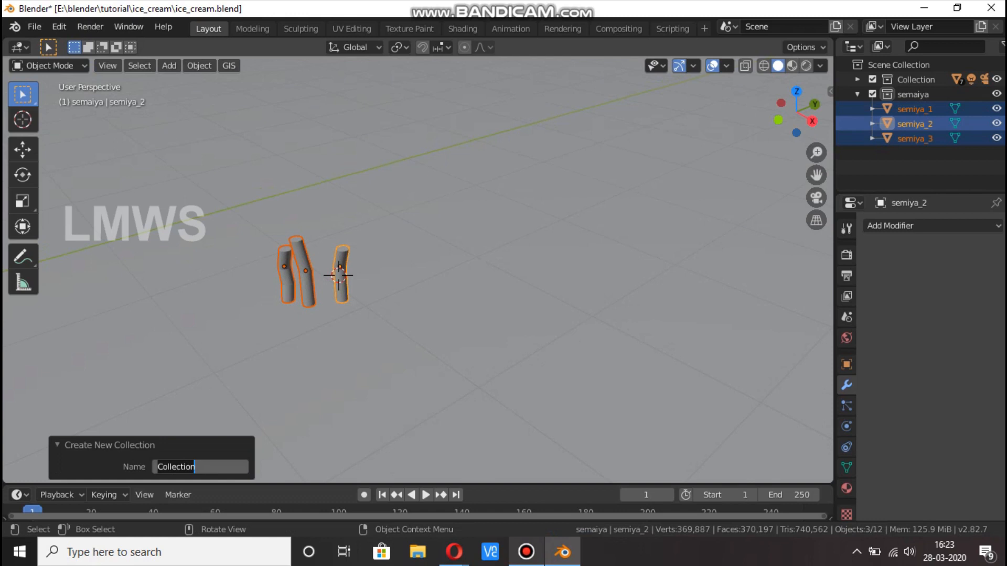
pyautogui.write('Semia_group')
pyautogui.press('Return')
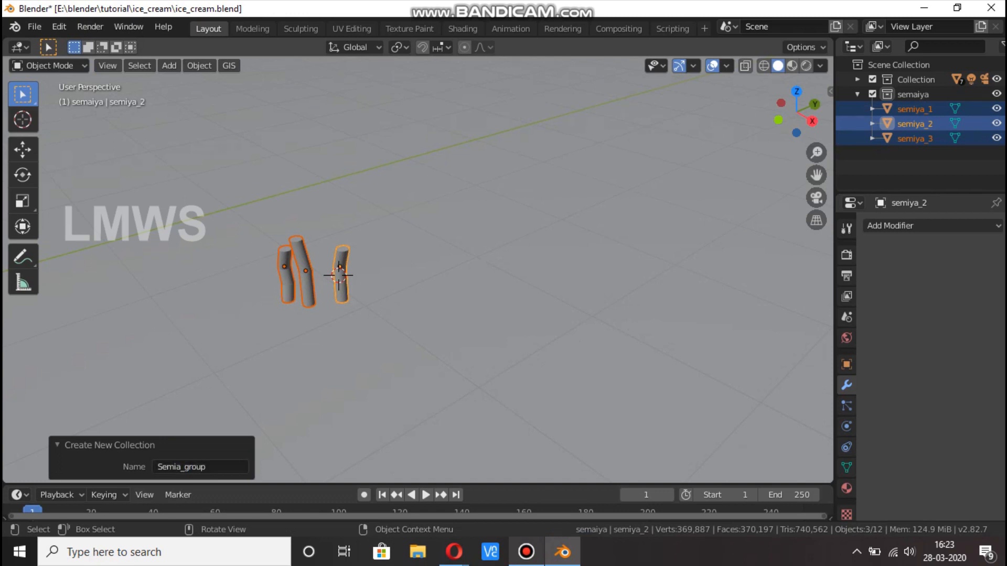
pyautogui.click(368, 362)
pyautogui.hotkey('ctrl', 's')
# Add a particle system of type Hair to the Cream swirl in the ice cream bowl
pyautogui.scroll(-4, 419, 270)
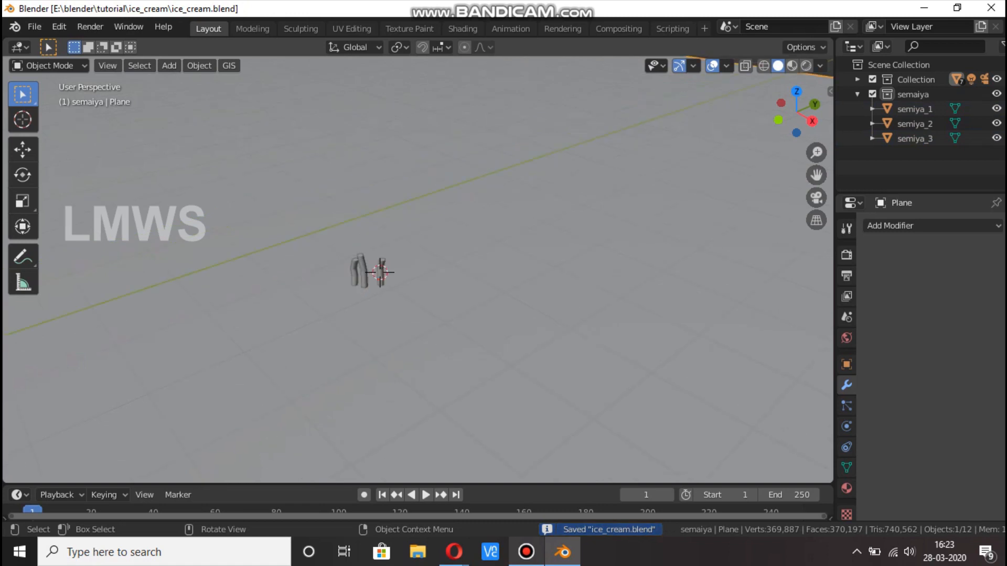
pyautogui.scroll(-10, 418, 270)
pyautogui.keyDown('shift'); pyautogui.moveTo(418, 270); pyautogui.dragTo(457, 319, button='middle'); pyautogui.keyUp('shift')
pyautogui.scroll(8, 456, 319)
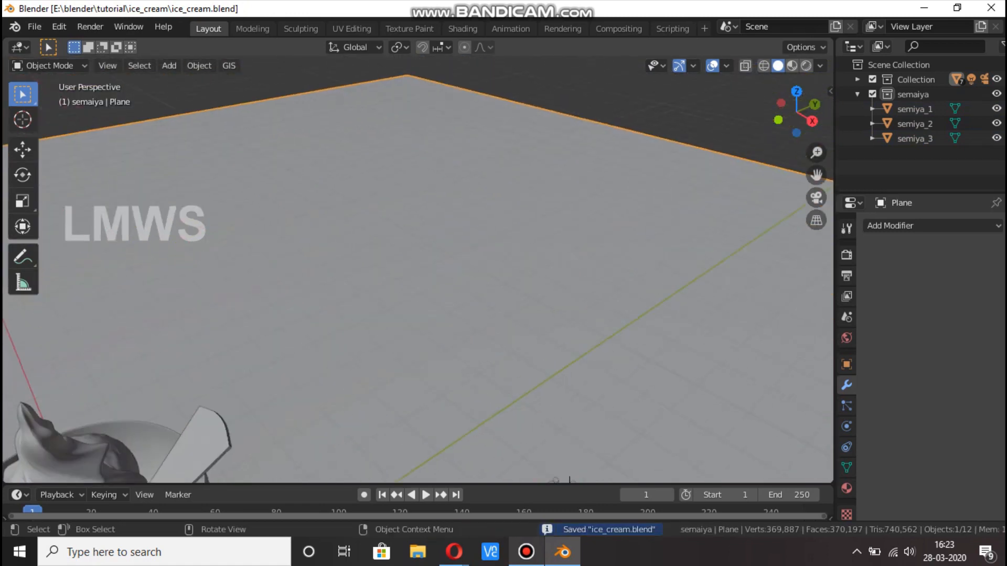
pyautogui.keyDown('shift'); pyautogui.moveTo(357, 367); pyautogui.dragTo(502, 211, button='middle'); pyautogui.keyUp('shift')
pyautogui.click(334, 338)
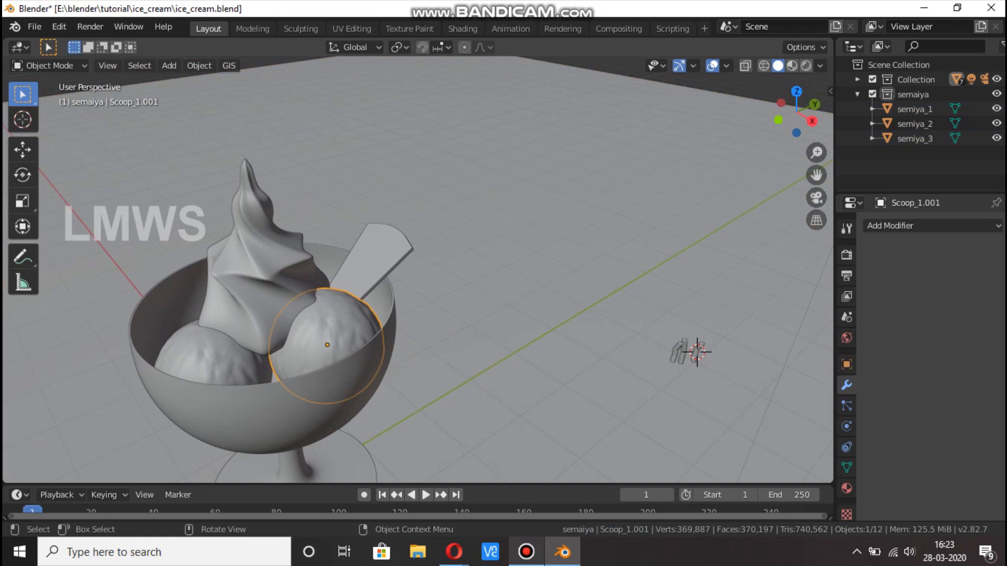
pyautogui.click(262, 279)
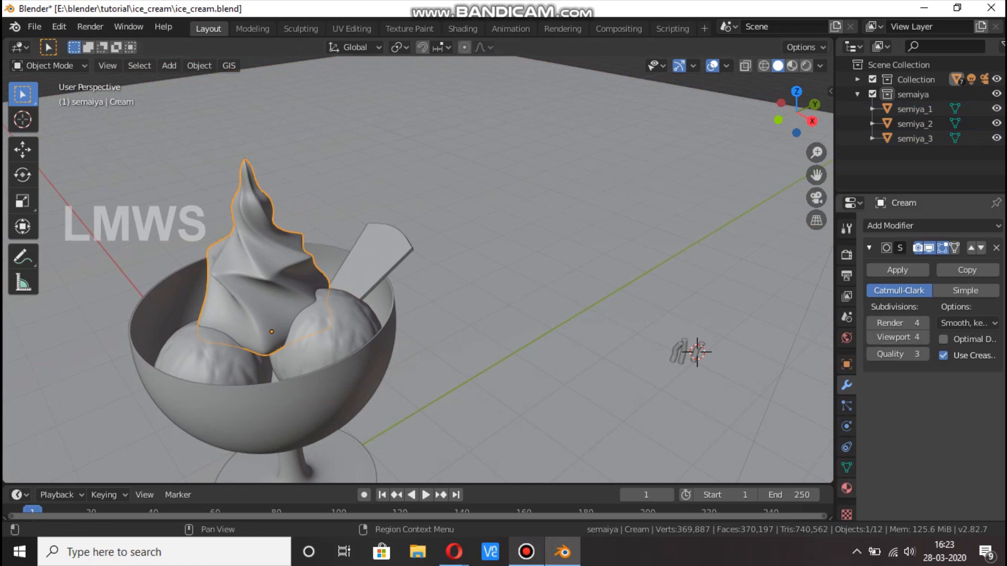
pyautogui.click(847, 405)
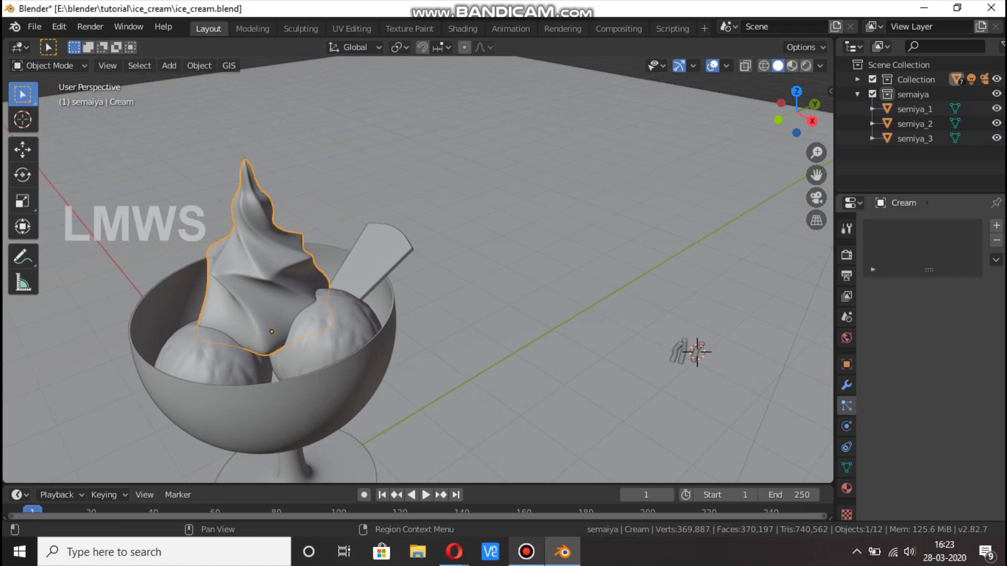
pyautogui.click(996, 226)
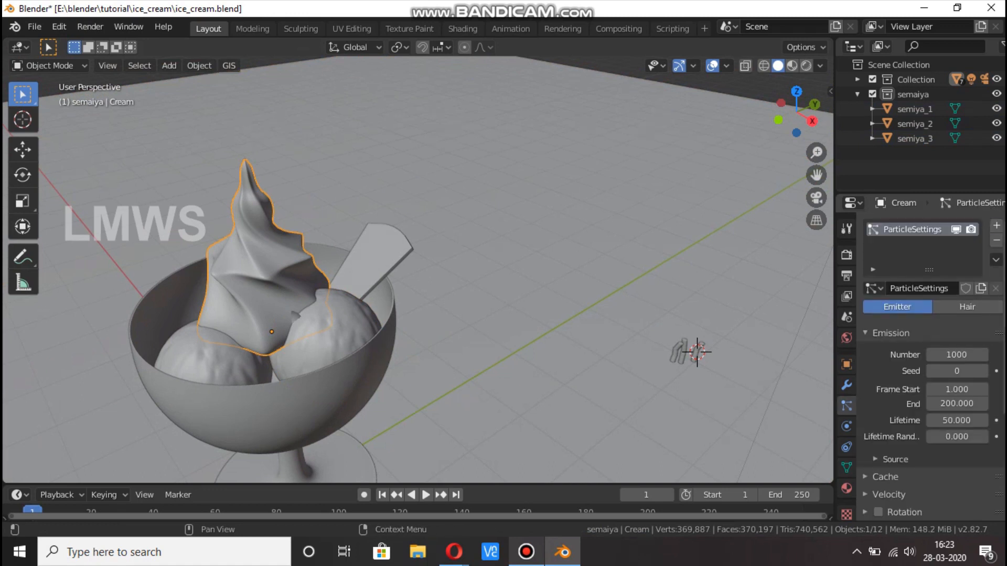
pyautogui.click(968, 307)
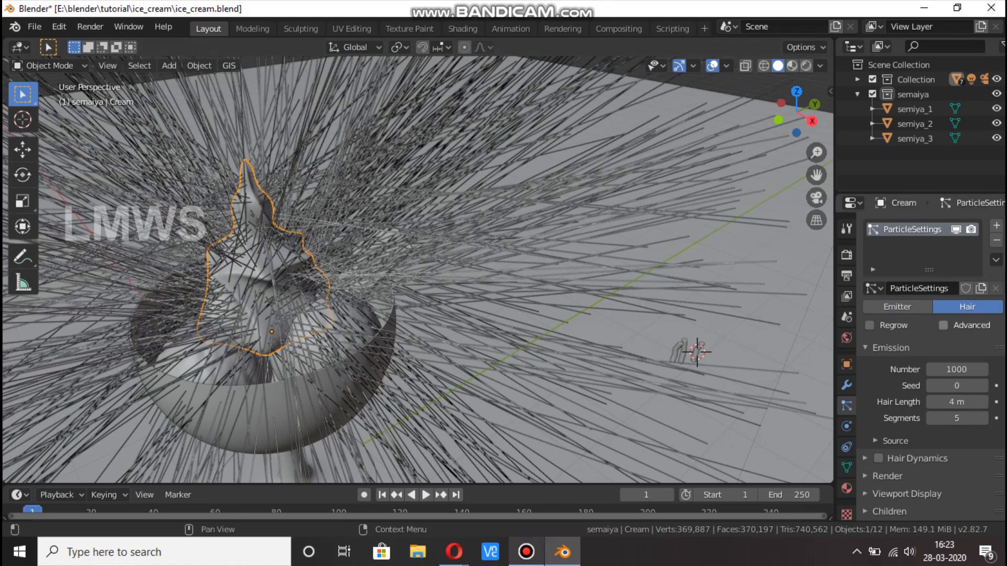
# Render the Cream's hair particles as a Collection, using Semia_group as the instance collection
pyautogui.scroll(-6, 931, 367)
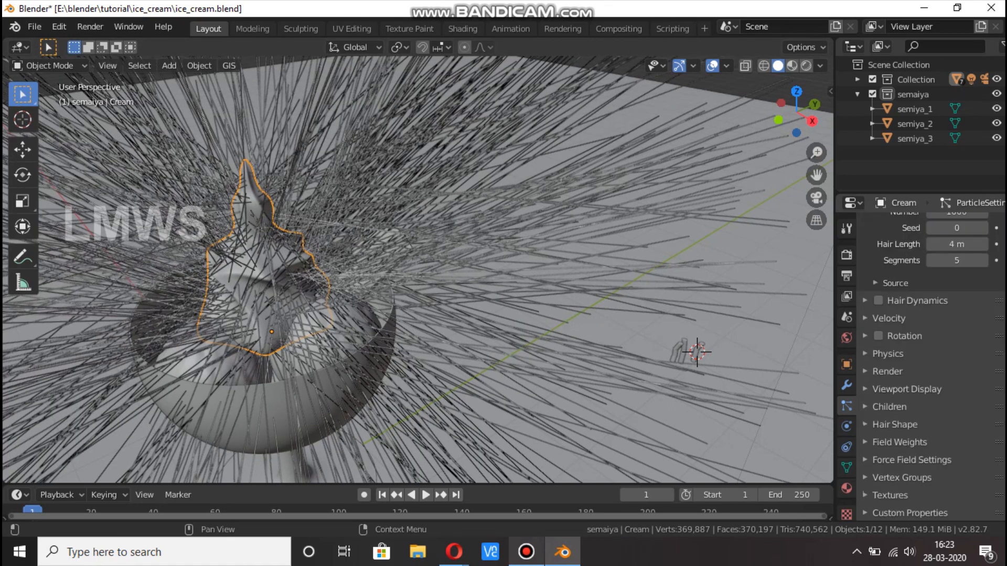
pyautogui.click(887, 372)
pyautogui.scroll(-2, 931, 341)
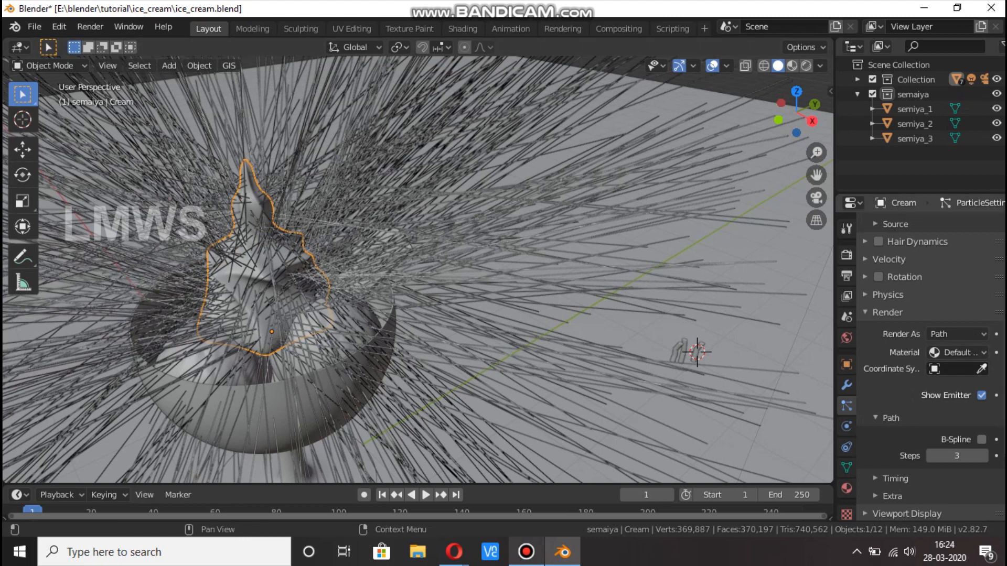
pyautogui.click(955, 335)
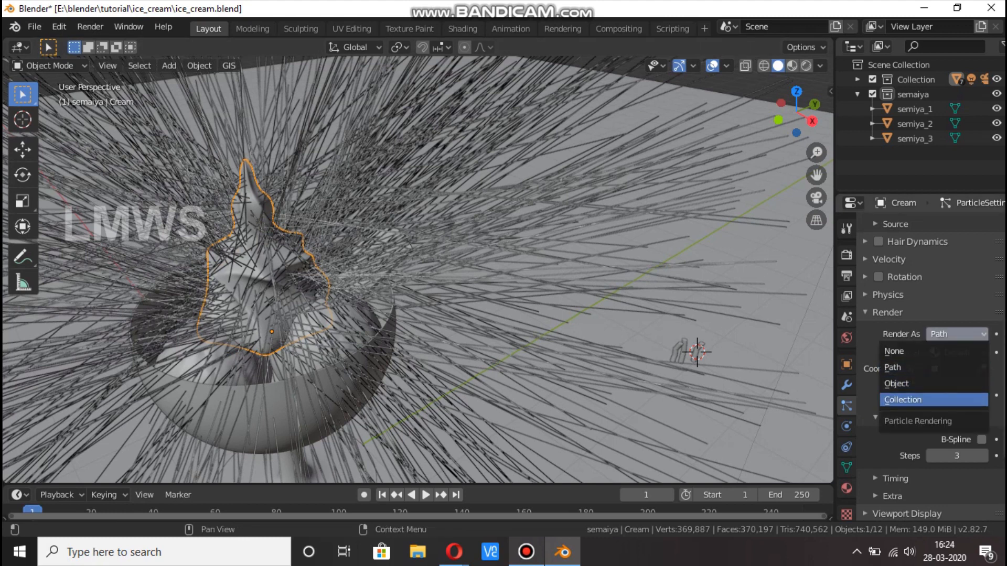
pyautogui.click(913, 400)
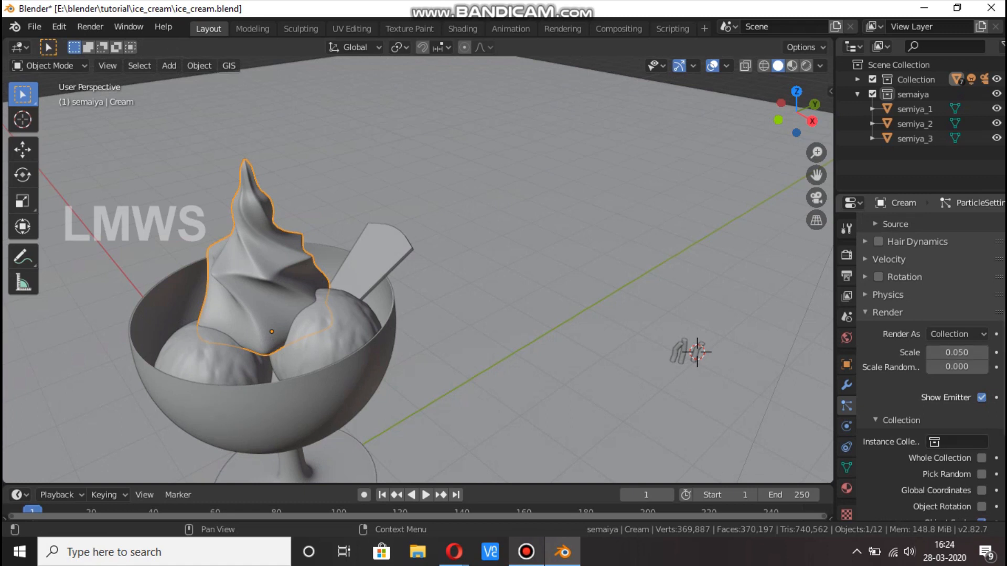
pyautogui.click(958, 442)
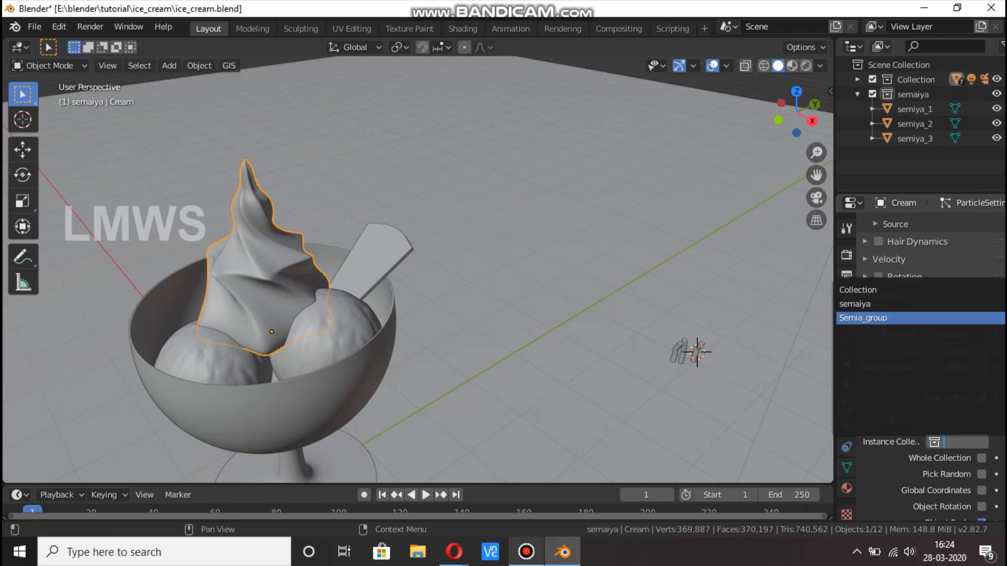
pyautogui.click(871, 318)
# Set the particle render scale to 0.025 and the scale randomness to 0.314
pyautogui.scroll(5, 417, 267)
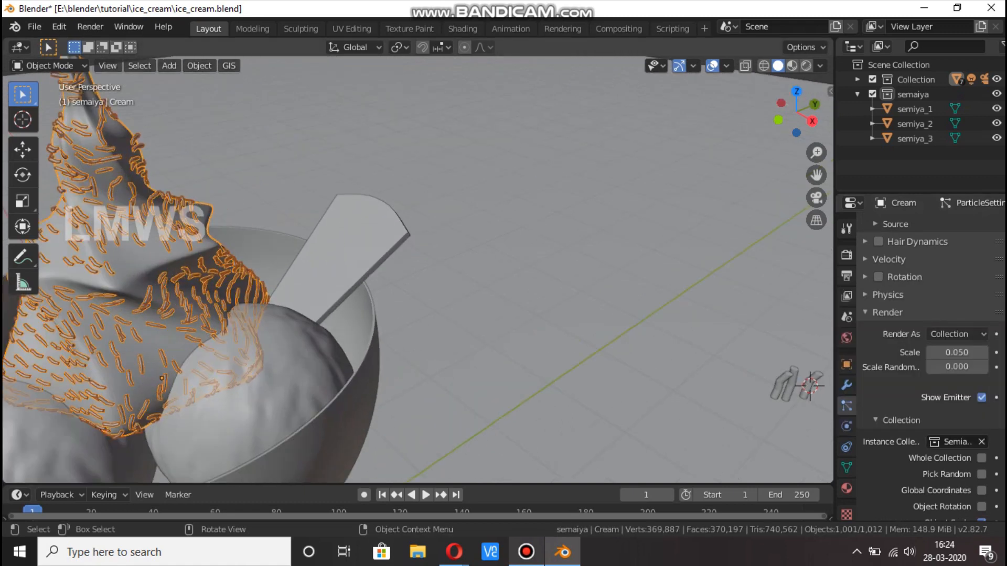
pyautogui.scroll(8, 417, 270)
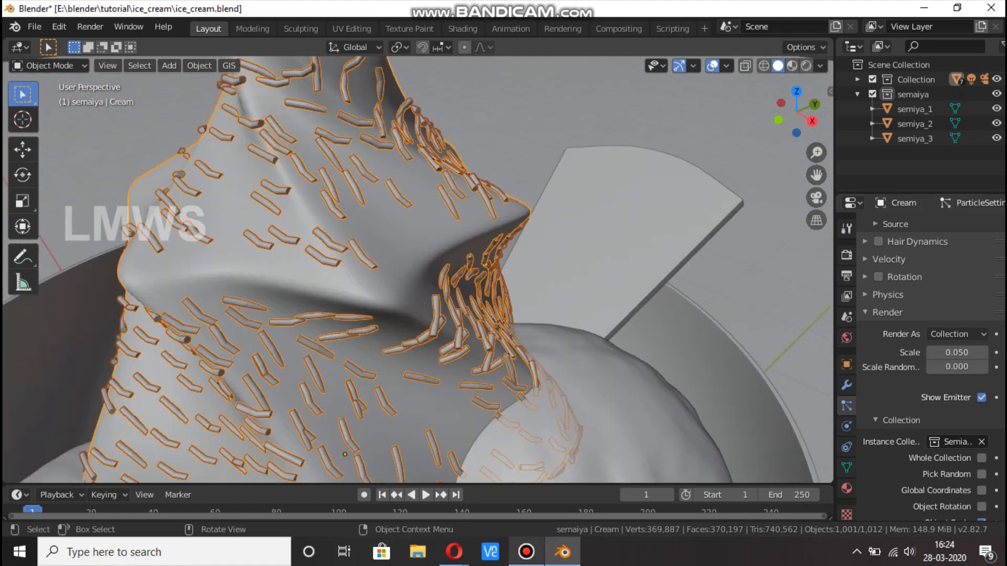
pyautogui.scroll(-2, 417, 270)
pyautogui.scroll(-4, 944, 374)
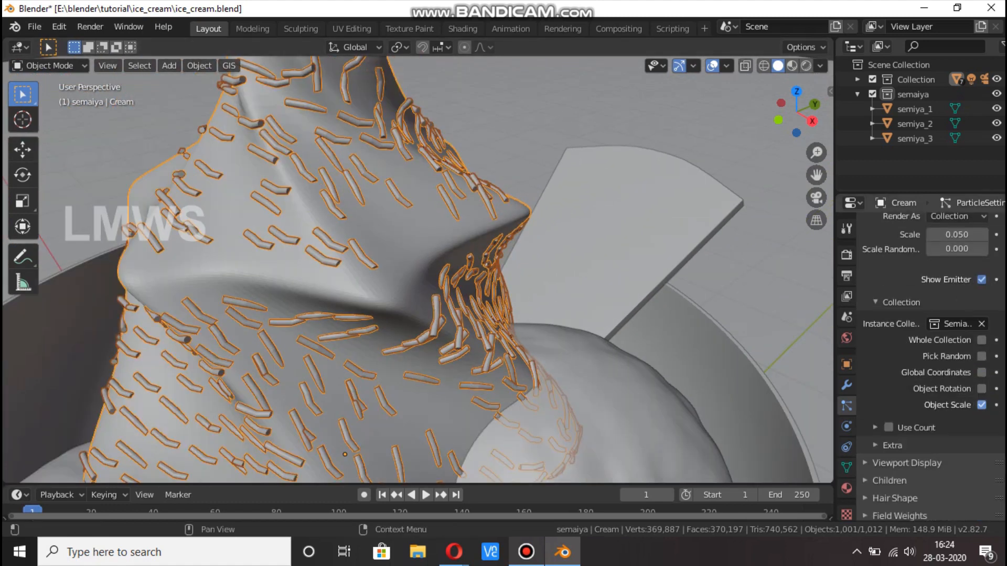
pyautogui.click(957, 235)
pyautogui.write('.025')
pyautogui.press('Return')
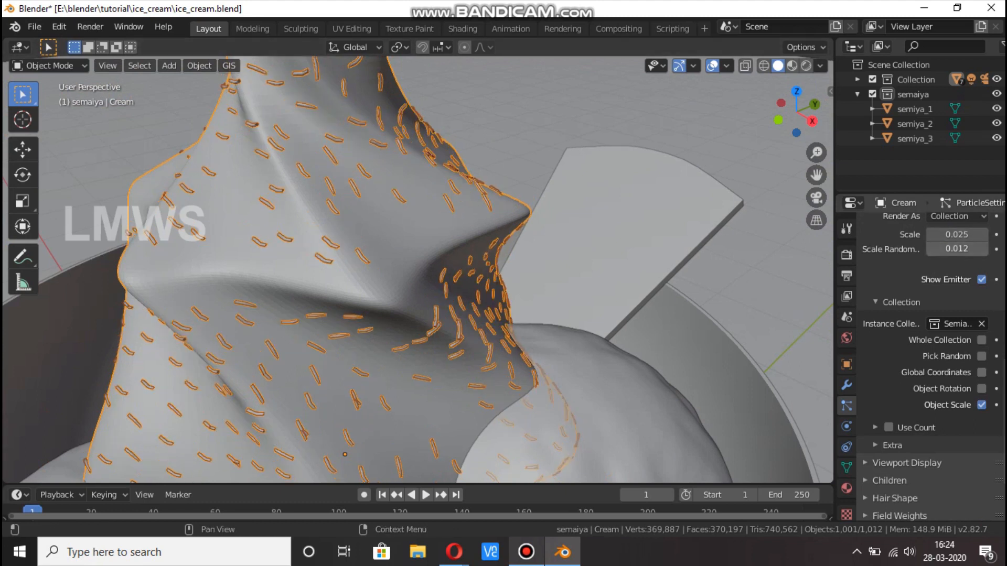
pyautogui.moveTo(954, 250); pyautogui.dragTo(961, 249)
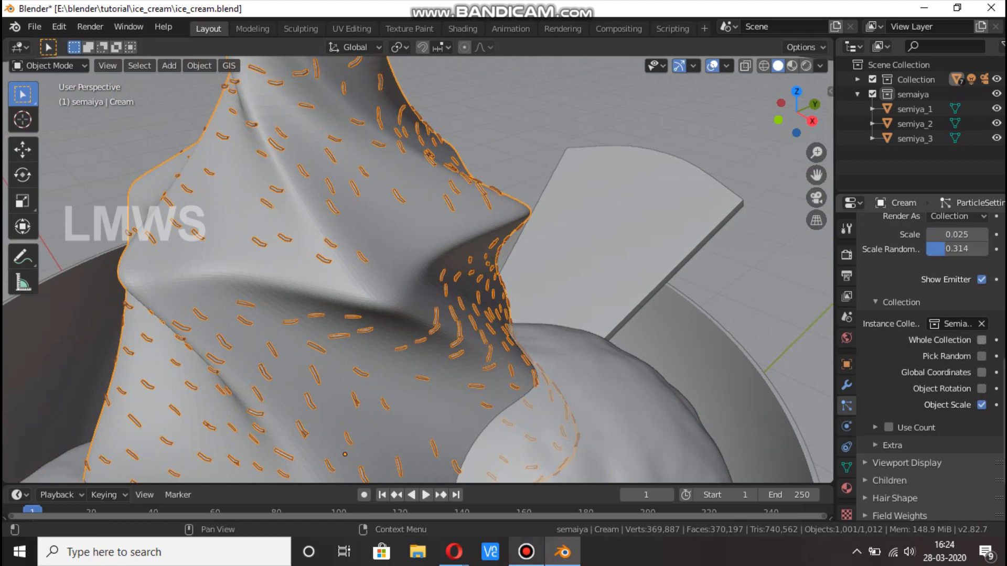
# Enable object rotation and particle Rotation for the Cream's hair, with phase 0.465 and randomize phase 0.395
pyautogui.scroll(5, 931, 367)
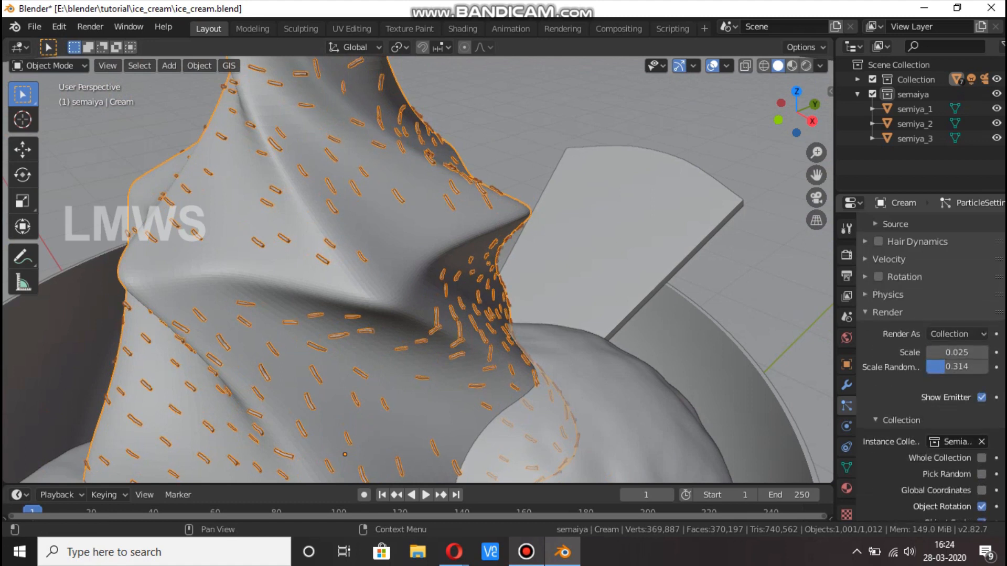
pyautogui.click(879, 277)
pyautogui.click(865, 277)
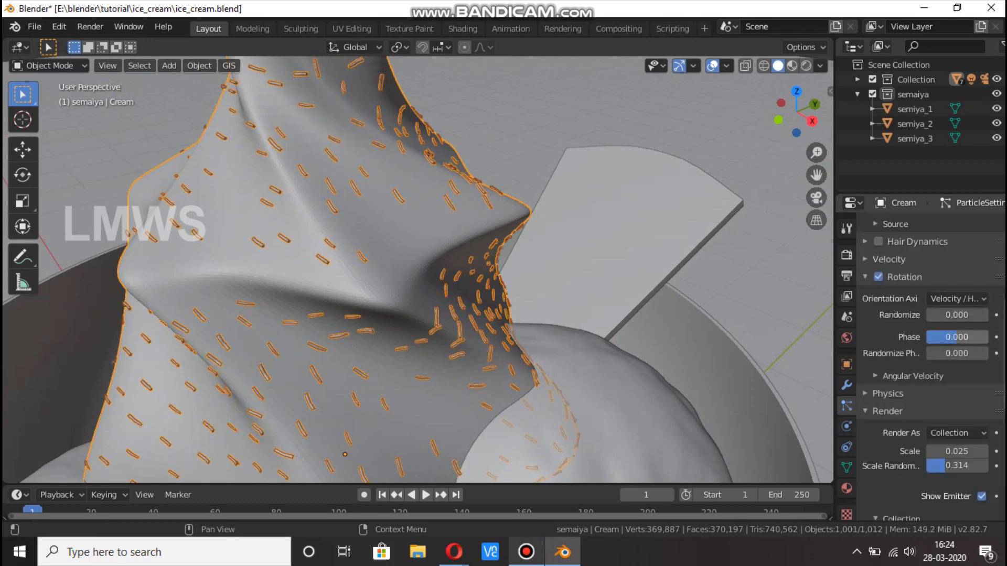
pyautogui.moveTo(956, 337); pyautogui.dragTo(970, 353)
pyautogui.scroll(-1, 418, 270)
pyautogui.scroll(-5, 418, 271)
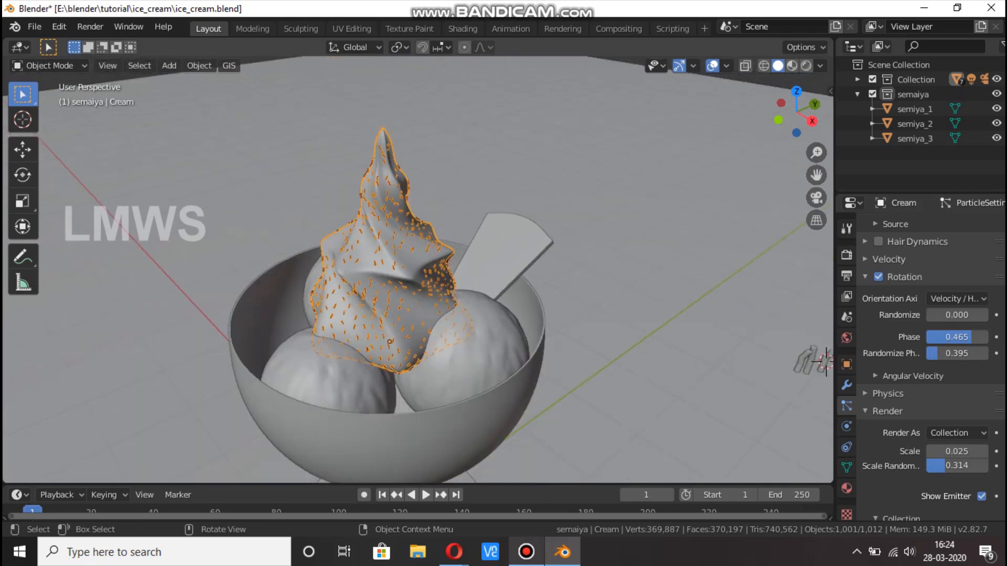
# Deselect the Cream swirl and save the file
pyautogui.moveTo(418, 270)
pyautogui.mouseDown(button='middle')
pyautogui.moveTo(467, 301)
pyautogui.moveTo(495, 288)
pyautogui.moveTo(509, 257)
pyautogui.moveTo(423, 268)
pyautogui.mouseUp(button='middle')
pyautogui.hotkey('alt', 'a')
pyautogui.scroll(5, 418, 271)
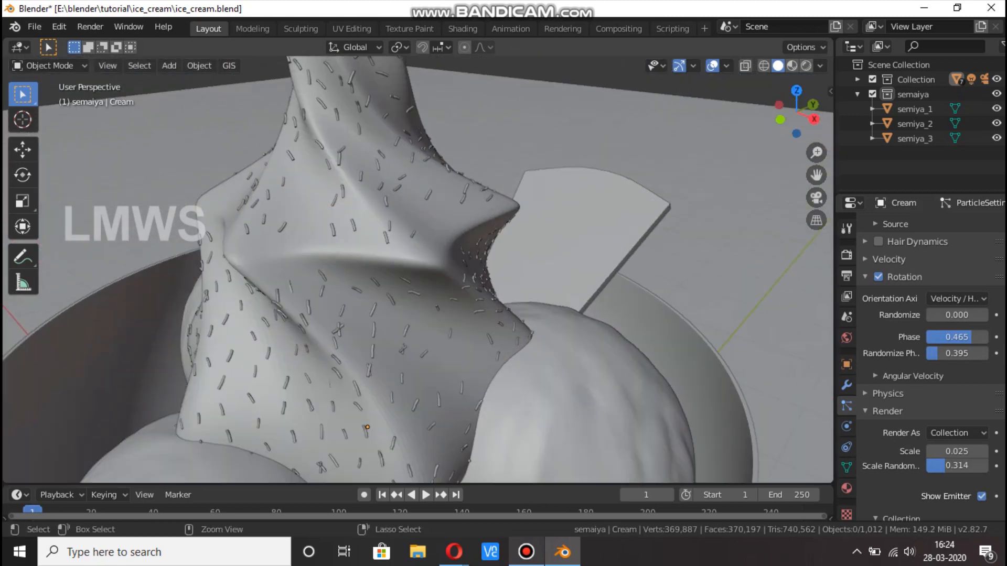
pyautogui.hotkey('ctrl', 's')
# Review the Cream's rotation, render and collection particle settings and the sprinkle distribution, and save the file again
pyautogui.scroll(-6, 928, 341)
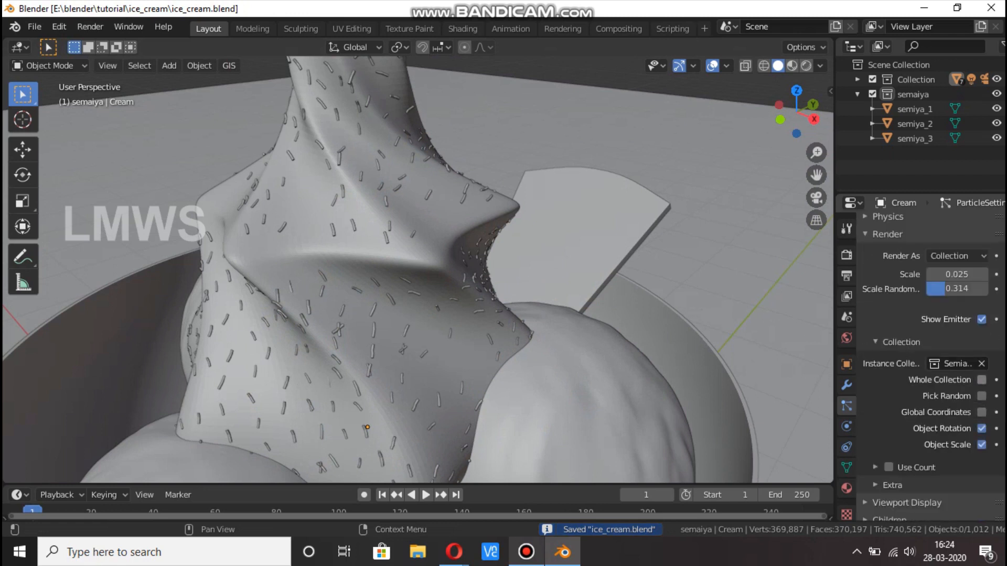
pyautogui.scroll(4, 928, 341)
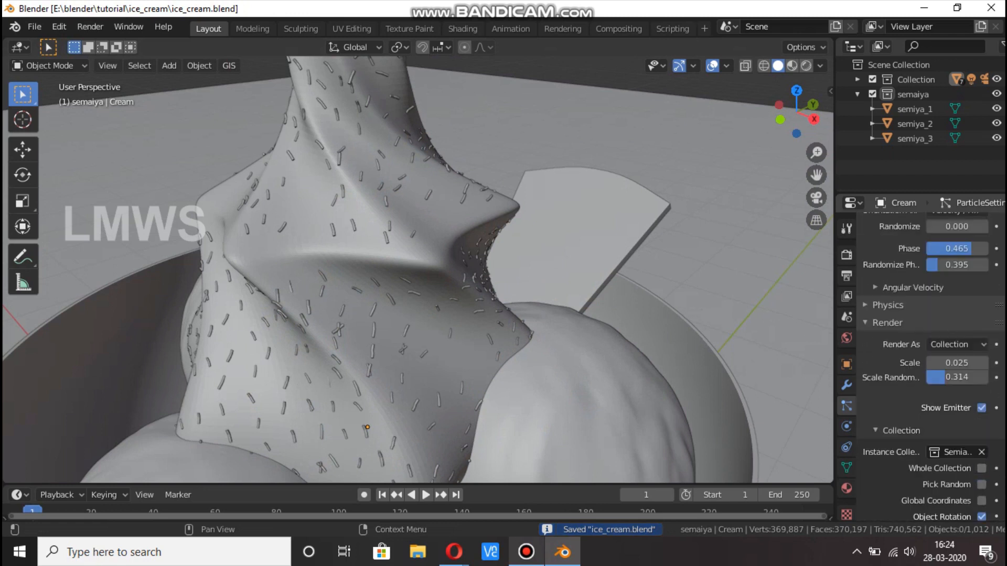
pyautogui.scroll(-3, 923, 368)
pyautogui.scroll(-4, 931, 367)
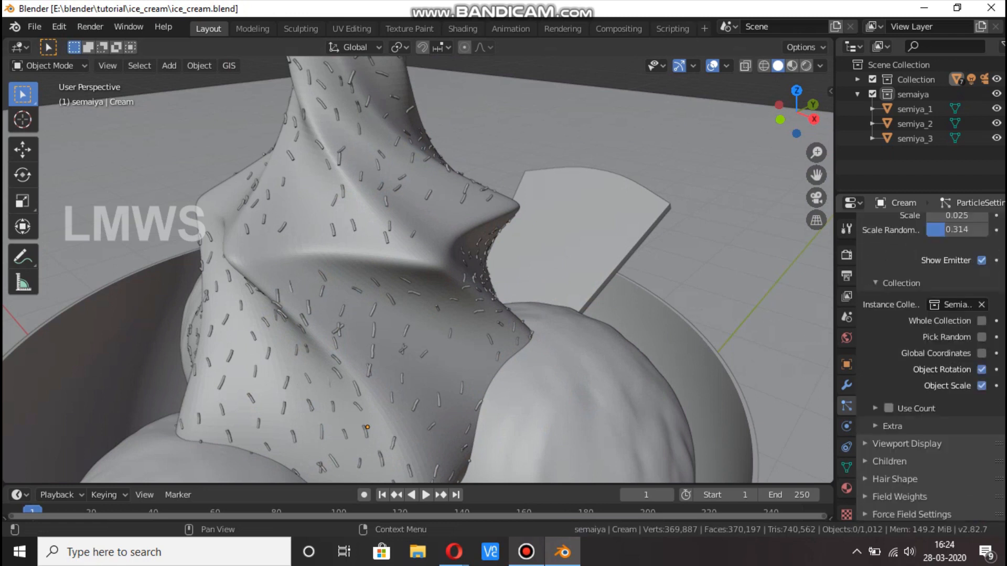
pyautogui.scroll(5, 931, 367)
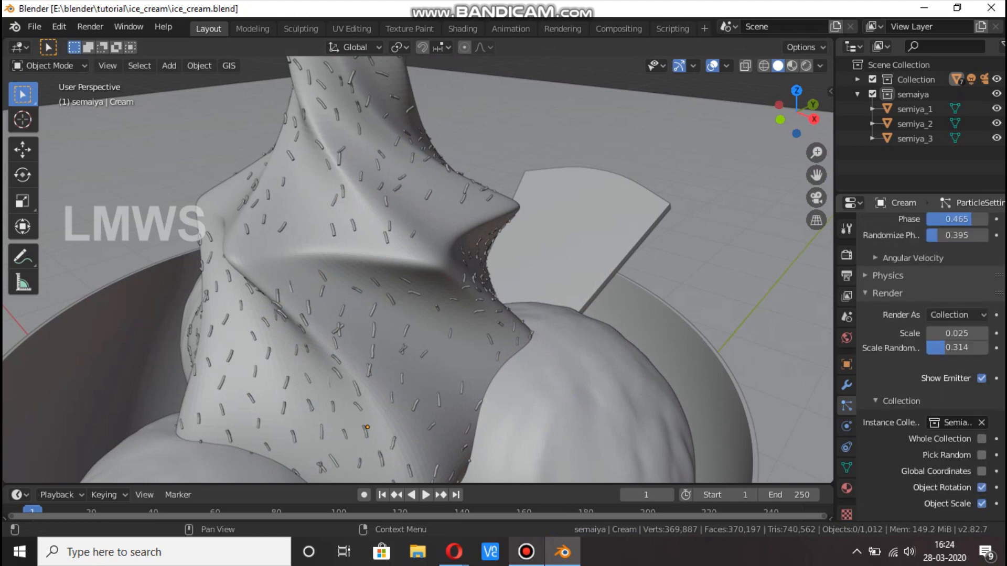
pyautogui.scroll(5, 931, 341)
pyautogui.scroll(-3, 417, 270)
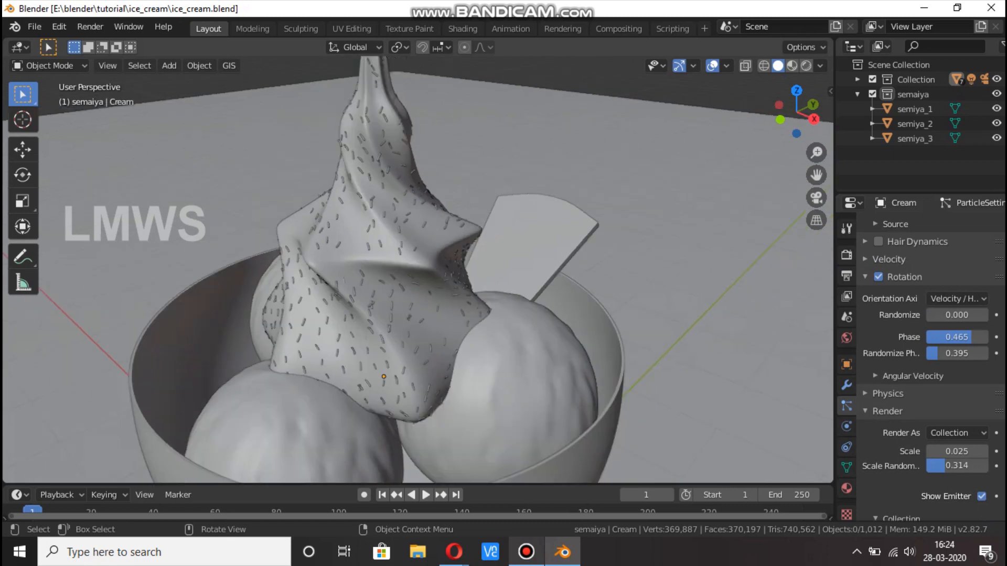
pyautogui.scroll(-3, 787, 353)
pyautogui.hotkey('ctrl', 's')
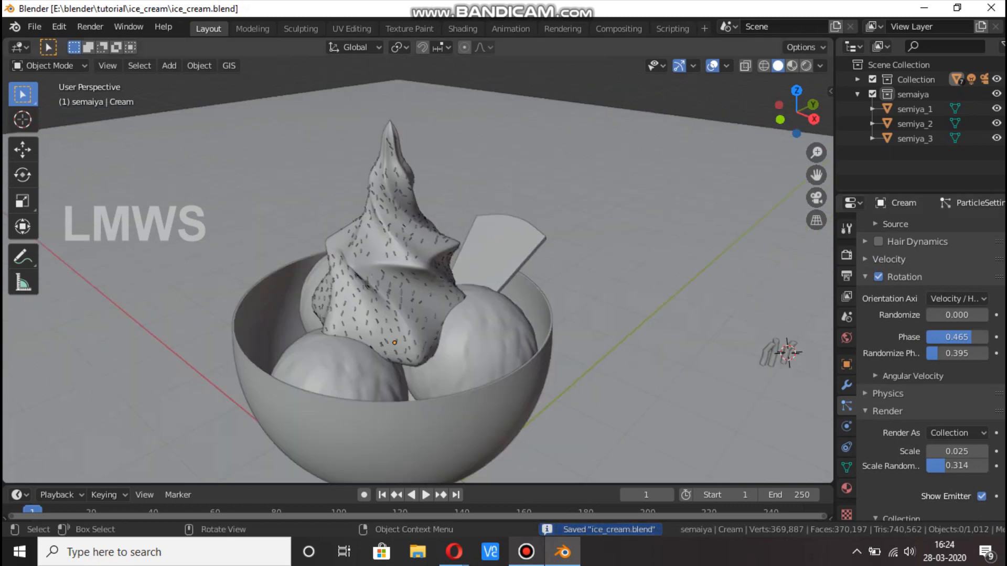
# Add a particle system of type Hair to the scoop Scoop_1.001, keeping the number at 1000
pyautogui.click(477, 336)
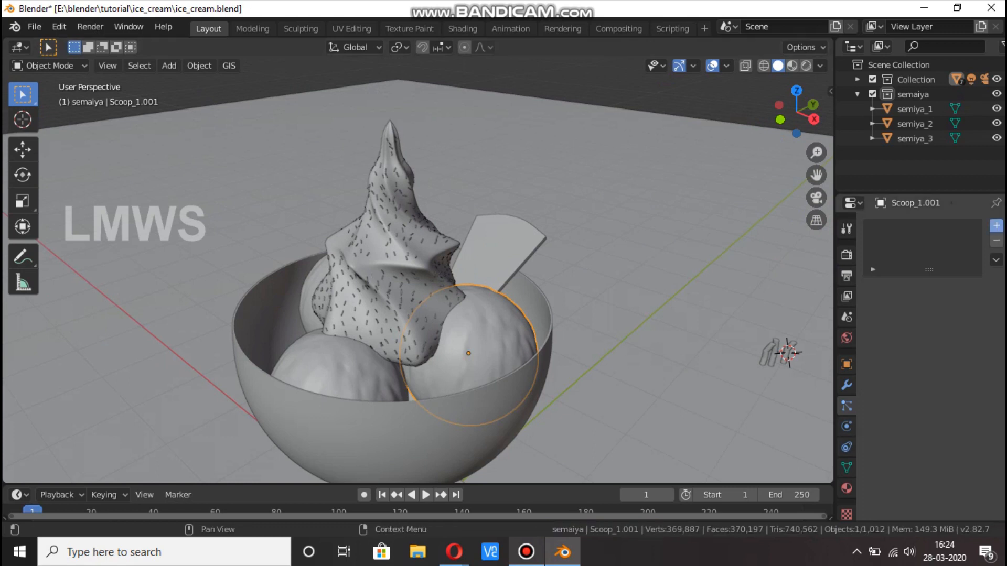
pyautogui.click(996, 226)
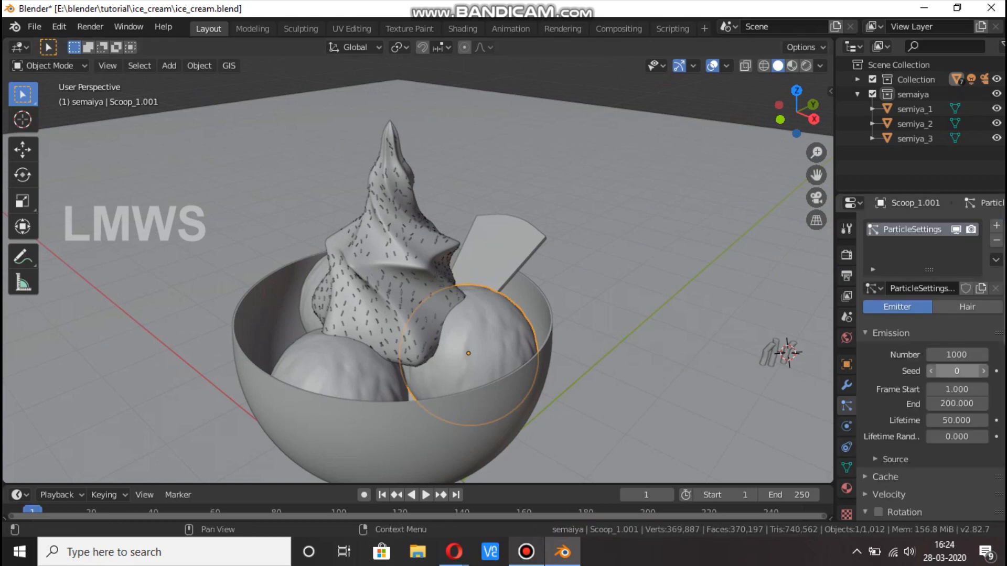
pyautogui.click(967, 307)
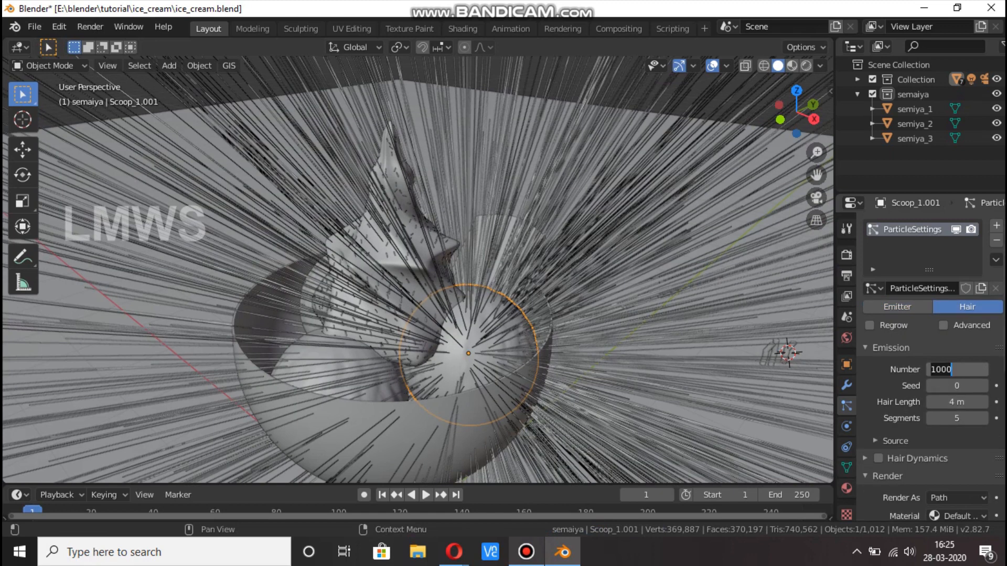
pyautogui.press('Return')
# Turn off viewport and render display for the particle systems of both the Cream swirl and Scoop_1.001
pyautogui.click(401, 249)
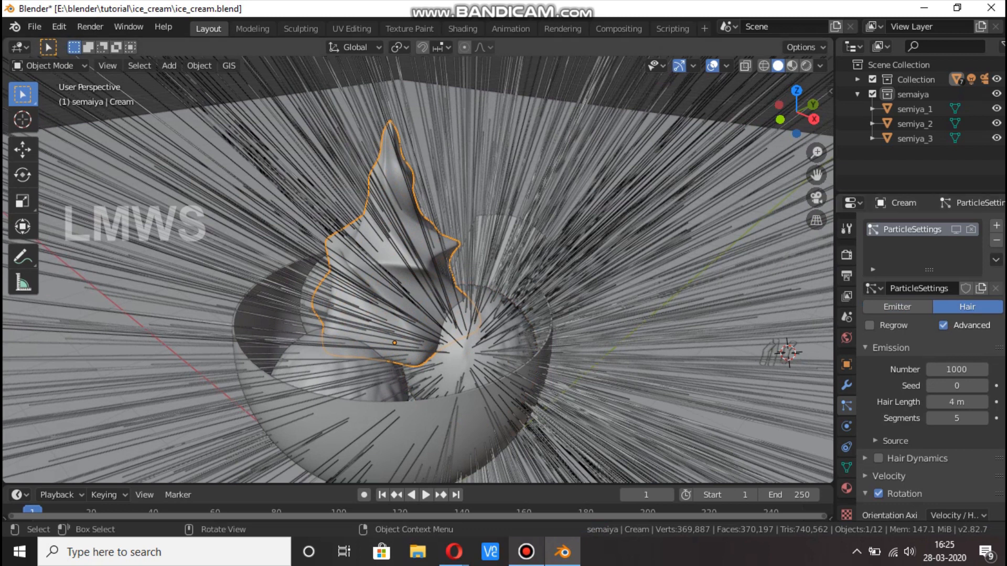
pyautogui.click(471, 350)
pyautogui.click(957, 230)
pyautogui.click(971, 229)
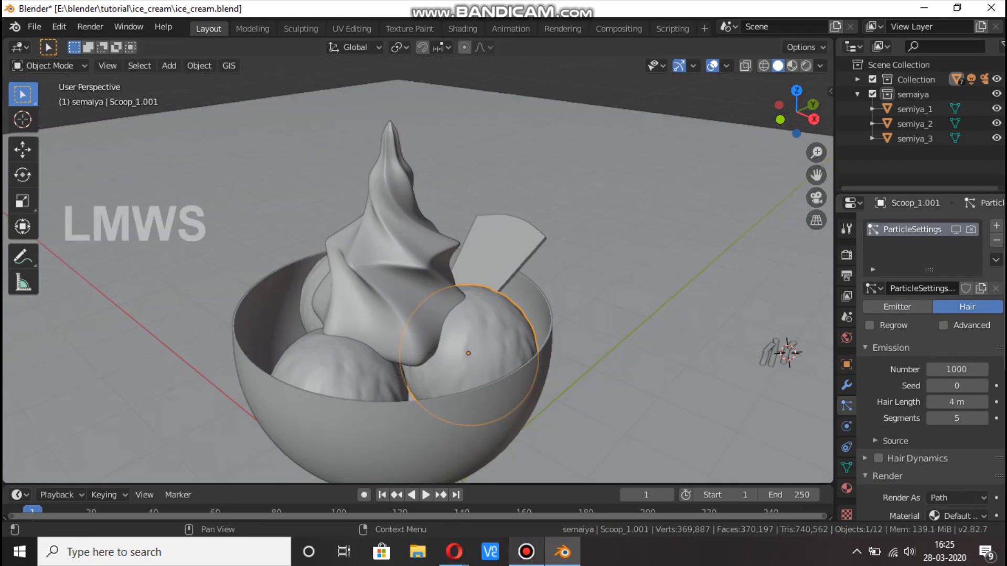
# Turn the Cream swirl's particle system back on for viewport and render display
pyautogui.click(401, 283)
pyautogui.click(956, 230)
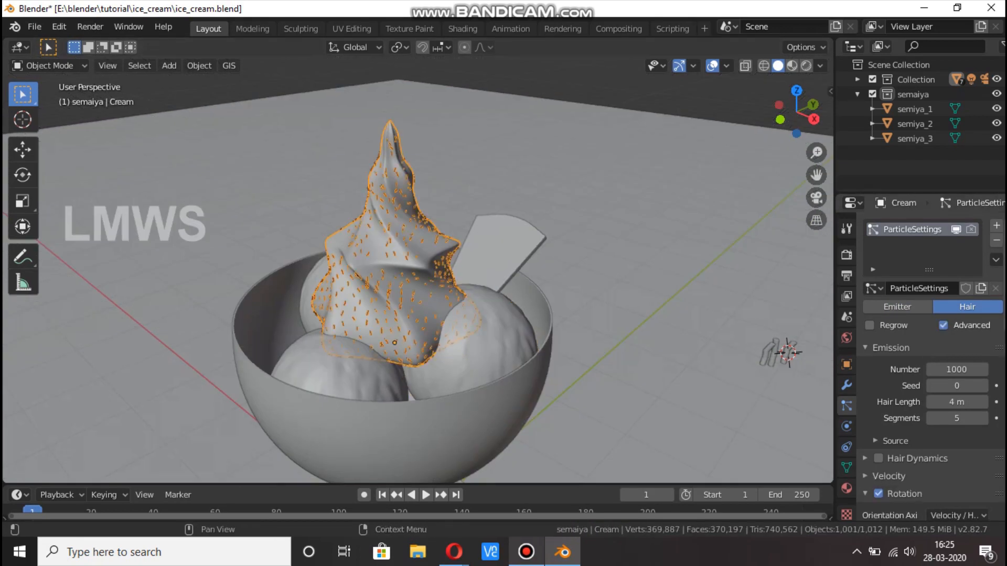
pyautogui.click(956, 230)
pyautogui.click(956, 230)
# Set the Cream's hair particle number to 350 and save the file
pyautogui.scroll(5, 418, 269)
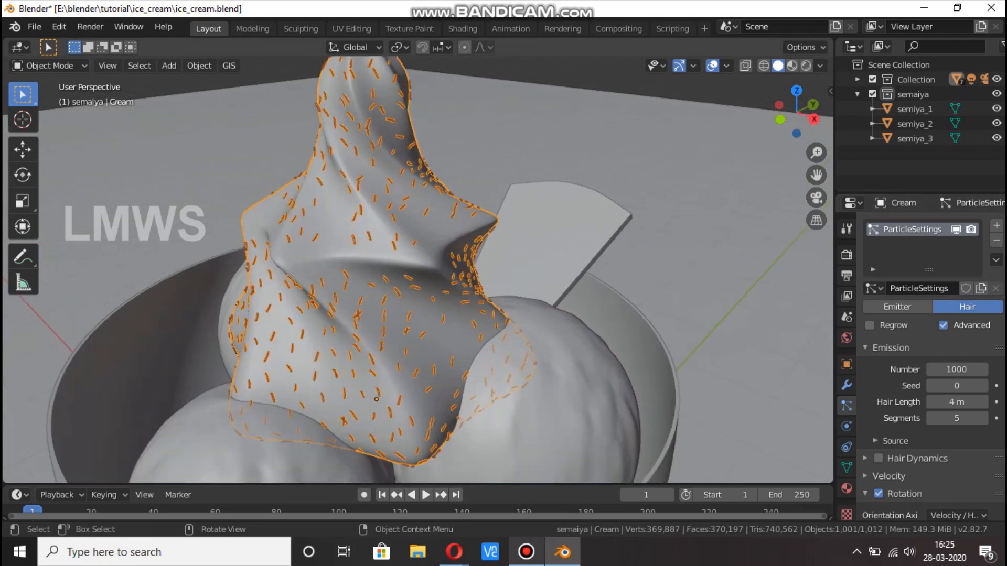
pyautogui.click(996, 402)
pyautogui.click(996, 403)
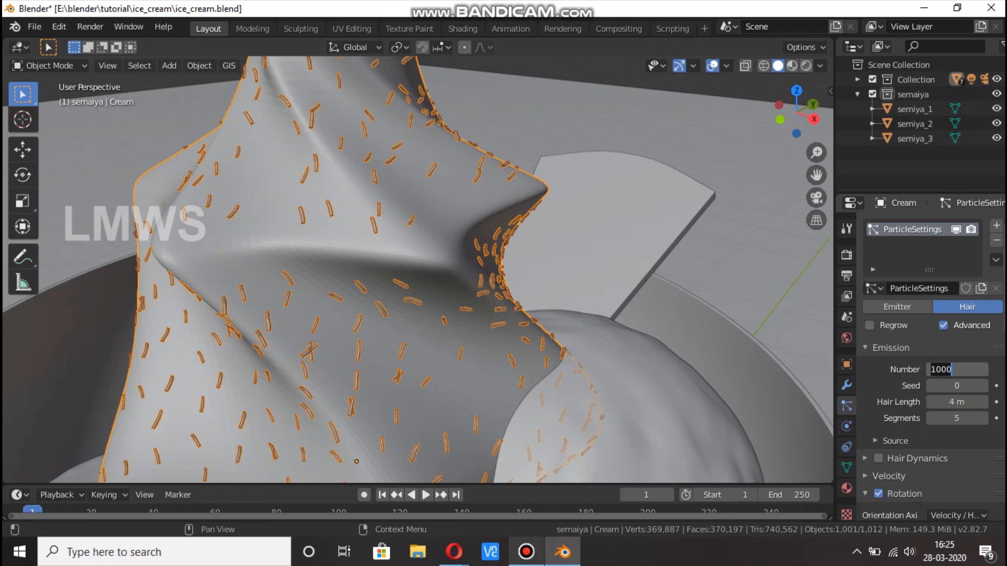
pyautogui.press('Return')
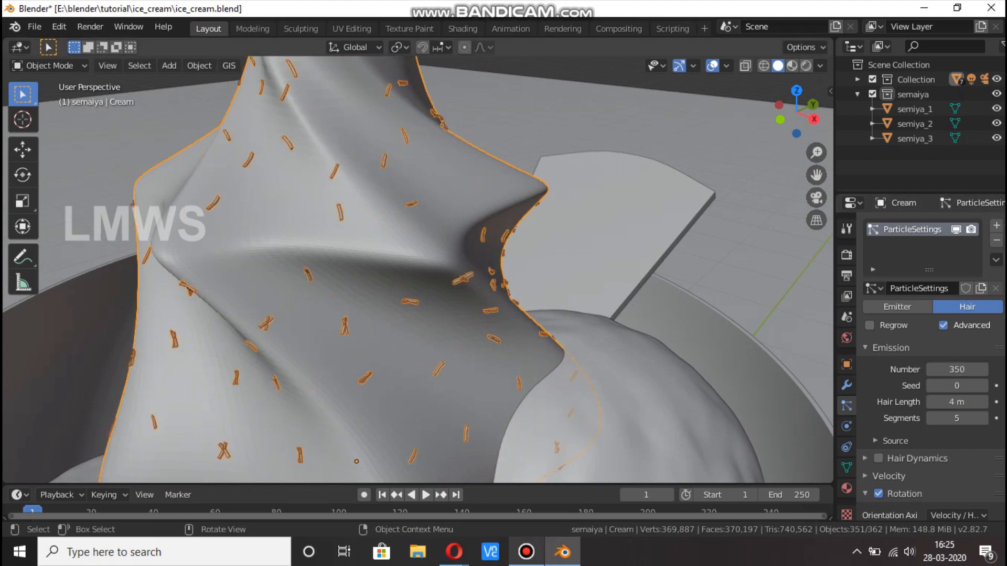
pyautogui.scroll(-5, 418, 269)
pyautogui.hotkey('alt', 'a')
pyautogui.moveTo(418, 269); pyautogui.dragTo(546, 288, button='middle')
pyautogui.hotkey('ctrl', 's')
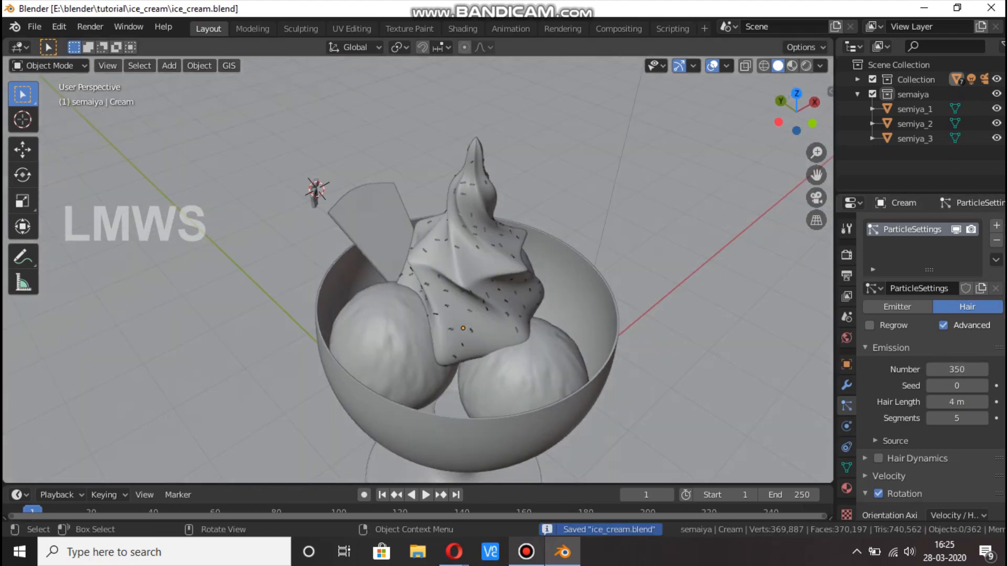
# Set the Cream particles' render scale to 0.045 and save the file
pyautogui.scroll(5, 418, 269)
pyautogui.scroll(-3, 931, 367)
pyautogui.scroll(-8, 931, 341)
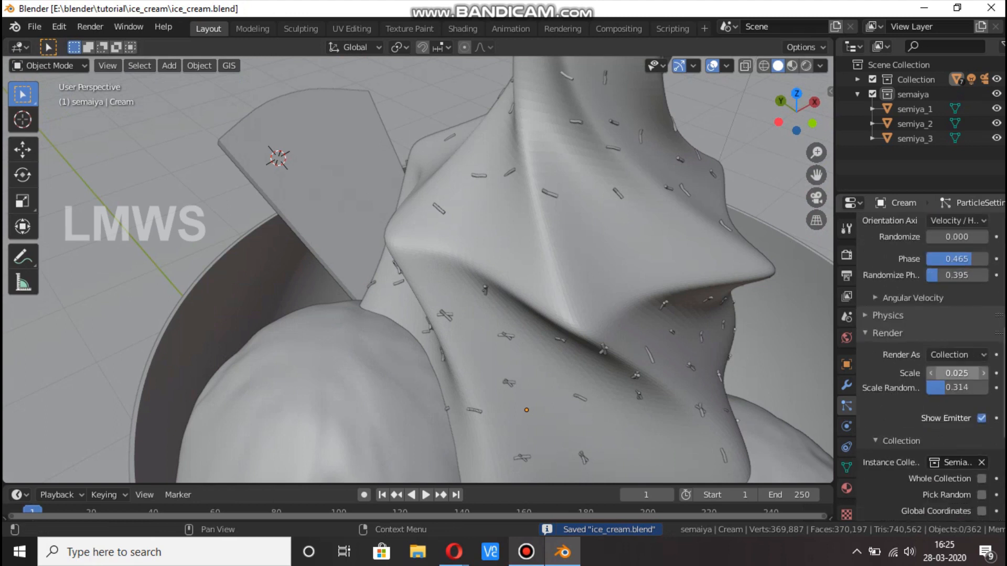
pyautogui.click(984, 373)
pyautogui.click(984, 373)
pyautogui.scroll(-6, 472, 273)
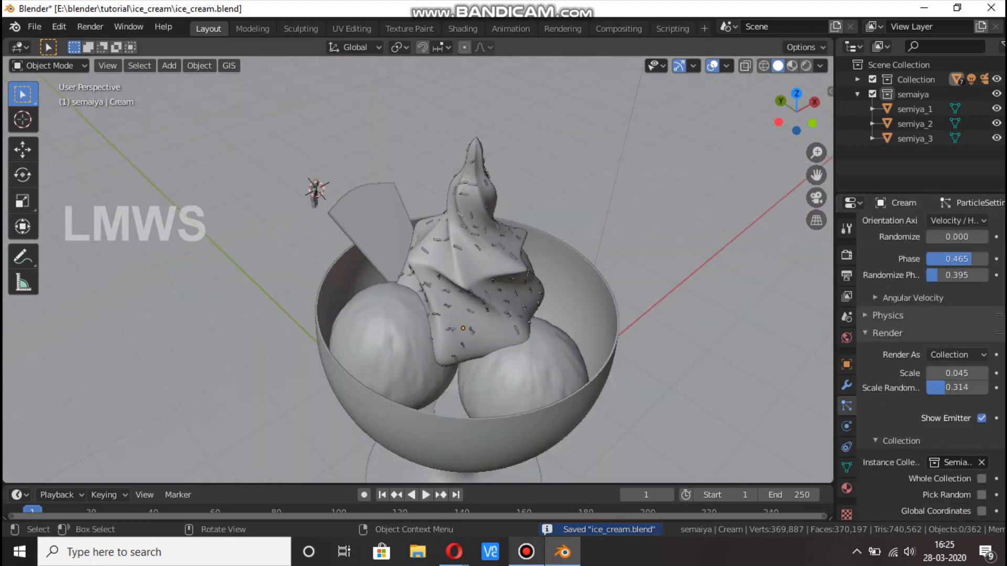
pyautogui.moveTo(472, 272); pyautogui.dragTo(326, 245, button='middle')
pyautogui.scroll(6, 419, 270)
pyautogui.hotkey('ctrl', 's')
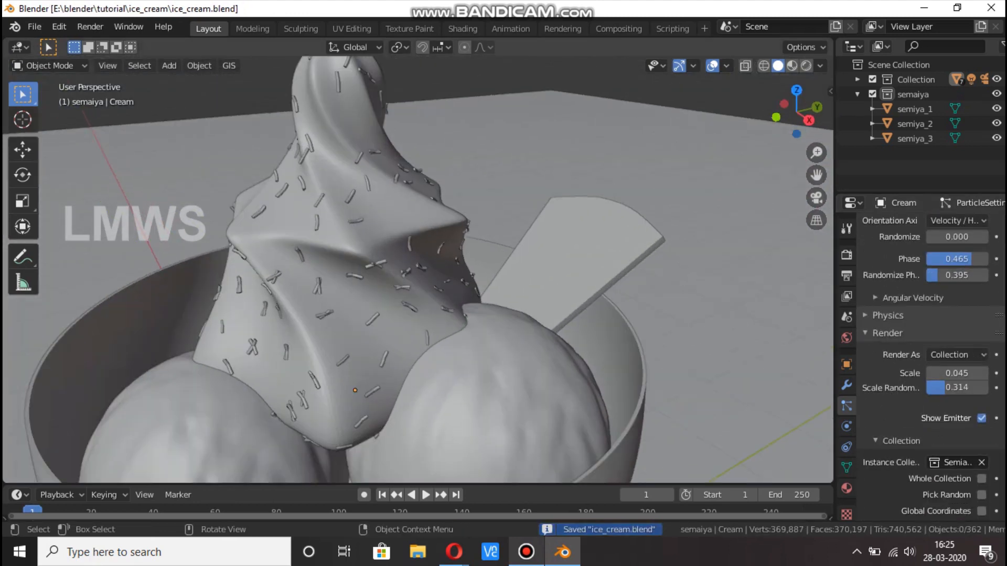
# Render the Scoop_1.001 hair particles as a Collection, using Semia_group as the instance collection
pyautogui.click(488, 388)
pyautogui.scroll(4, 923, 341)
pyautogui.click(960, 332)
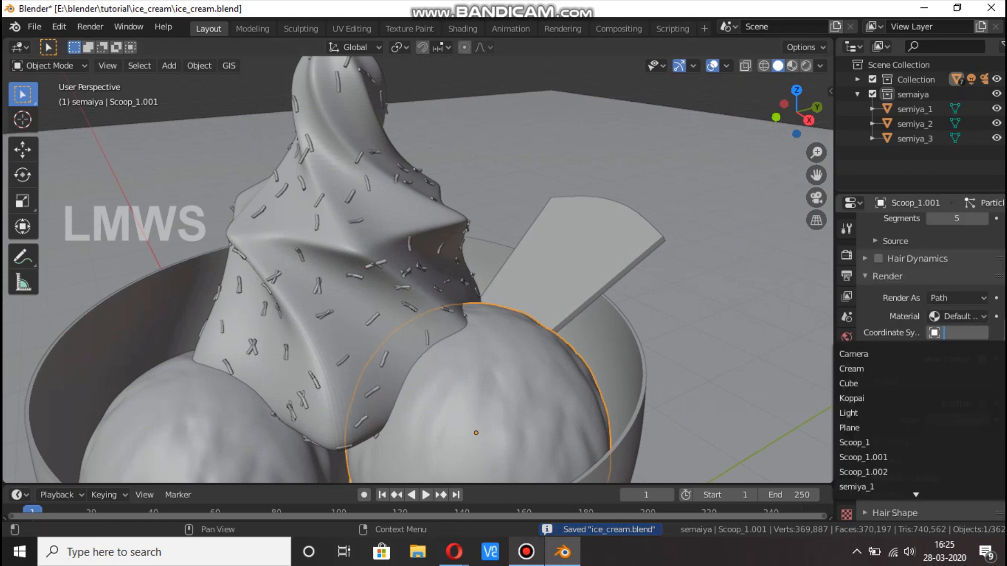
pyautogui.click(957, 298)
pyautogui.click(902, 362)
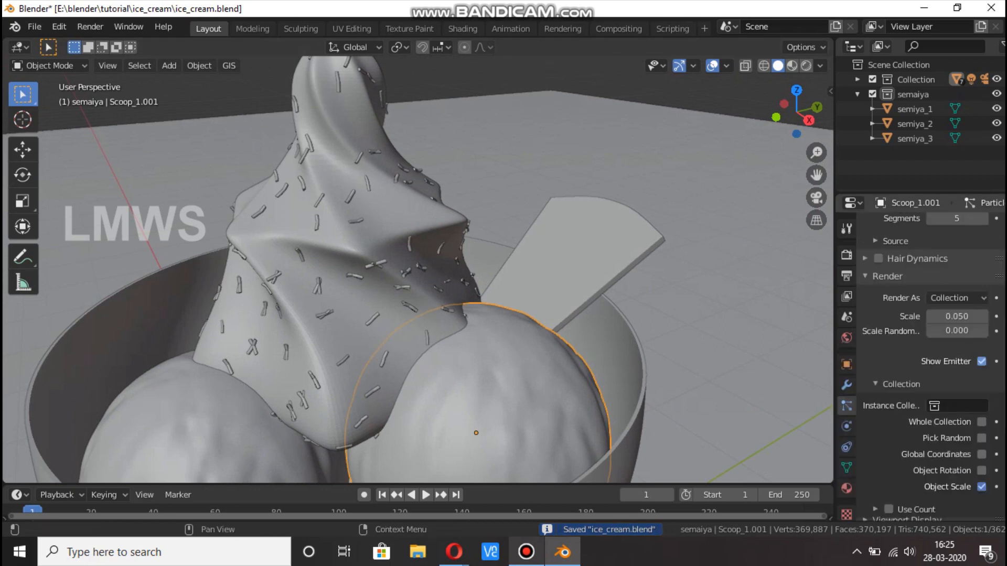
pyautogui.click(958, 406)
pyautogui.click(918, 282)
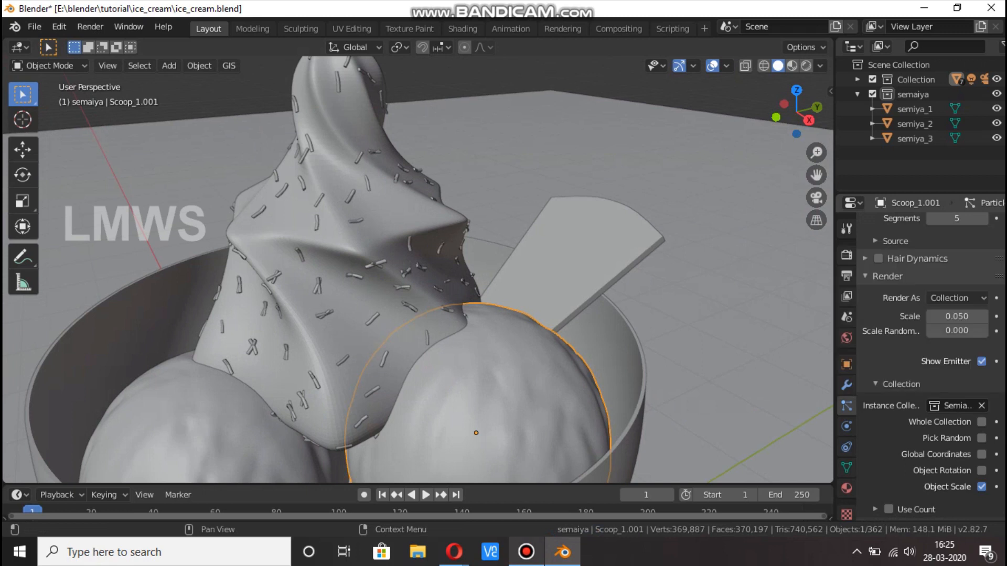
# Turn on viewport and render display for Scoop_1.001's particles, keeping scale 0.05, and enable object rotation
pyautogui.scroll(5, 958, 430)
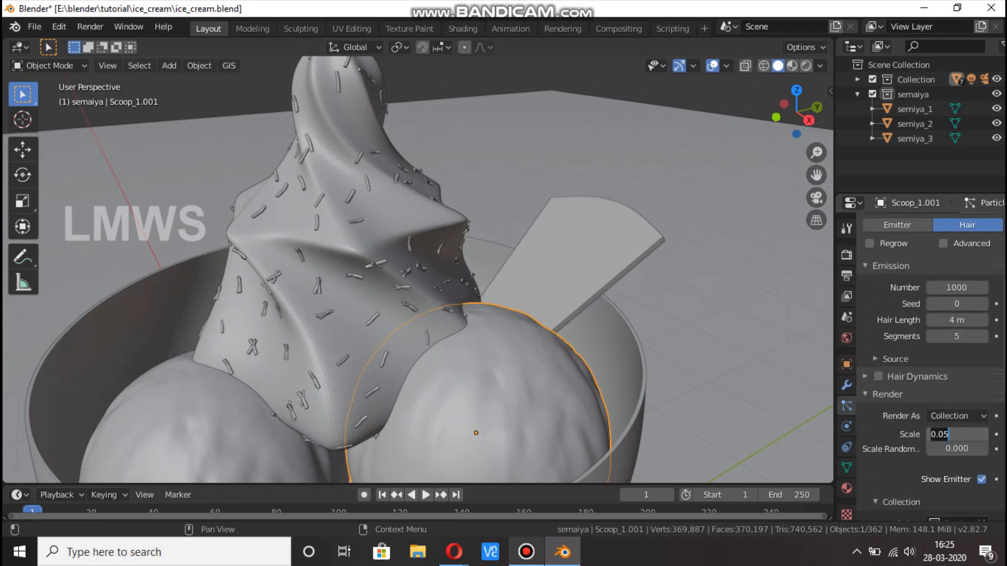
pyautogui.press('Return')
pyautogui.scroll(3, 958, 435)
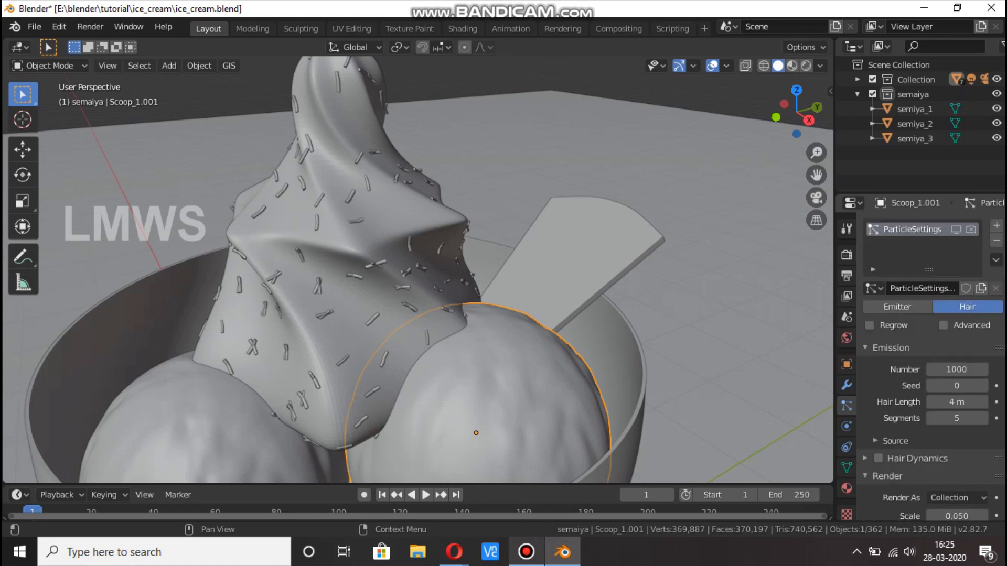
pyautogui.click(956, 229)
pyautogui.click(971, 229)
pyautogui.scroll(-6, 934, 367)
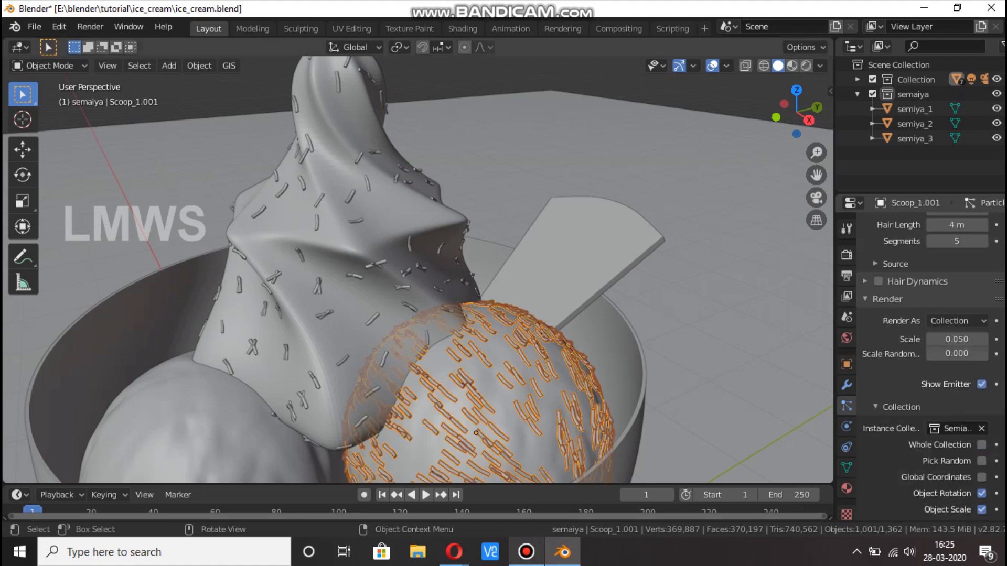
# Set the Scoop_1.001 hair particle number to 50 and save the file
pyautogui.scroll(-2, 418, 270)
pyautogui.scroll(4, 934, 367)
pyautogui.click(957, 311)
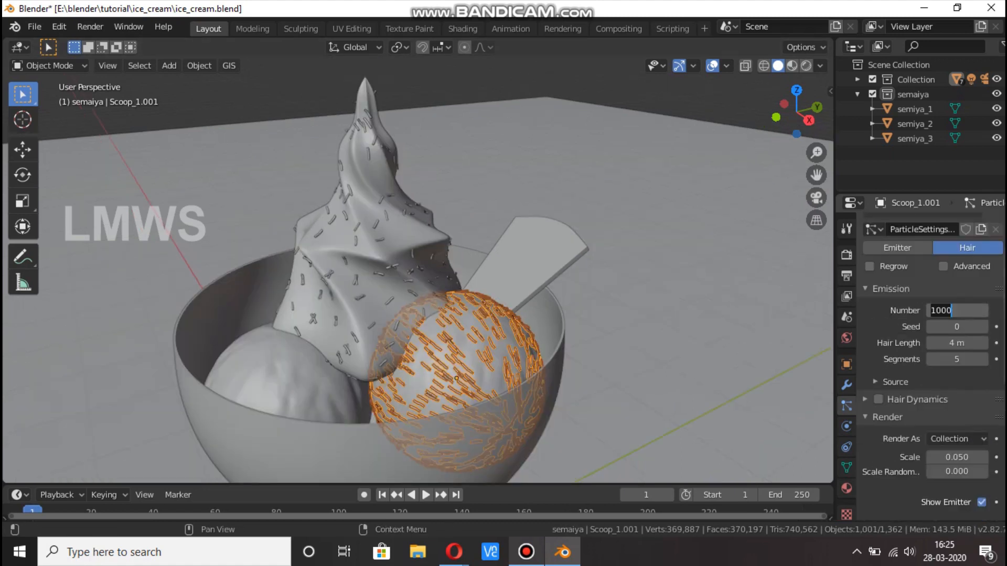
pyautogui.press('Return')
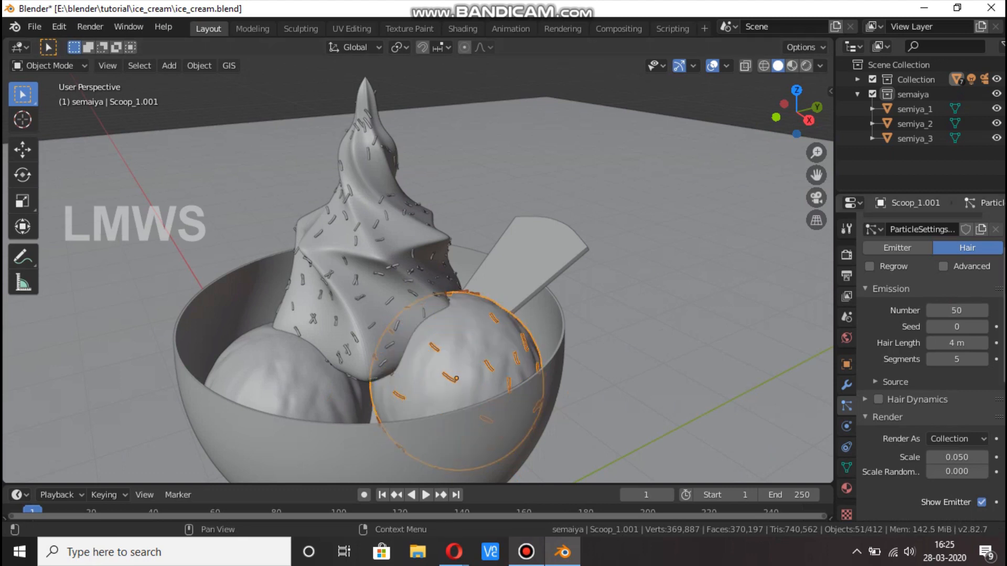
pyautogui.hotkey('ctrl', 's')
# Enable the Advanced hair options for Scoop_1.001's particle system and bring up its Rotation settings
pyautogui.scroll(-5, 931, 367)
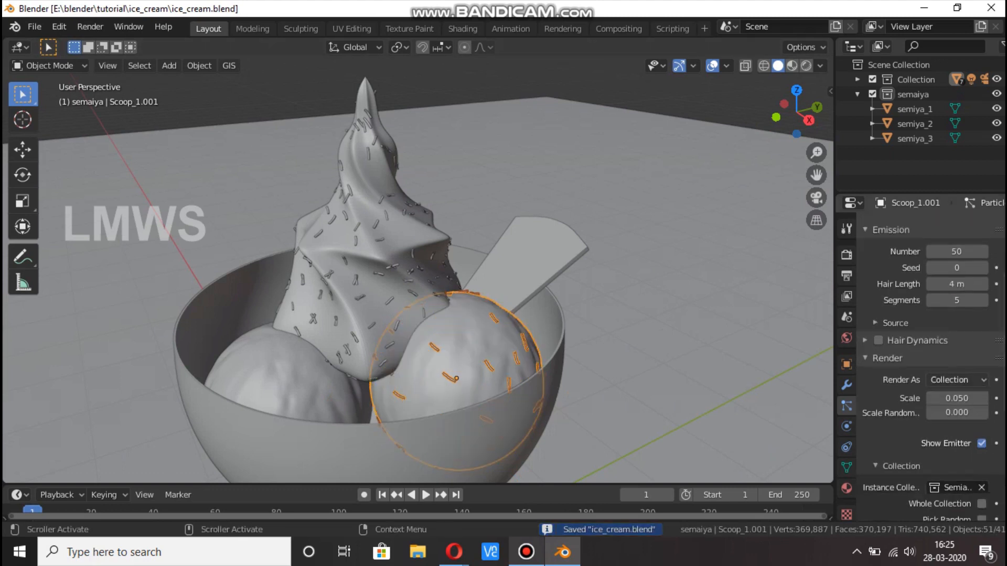
pyautogui.scroll(-4, 931, 368)
pyautogui.scroll(5, 931, 367)
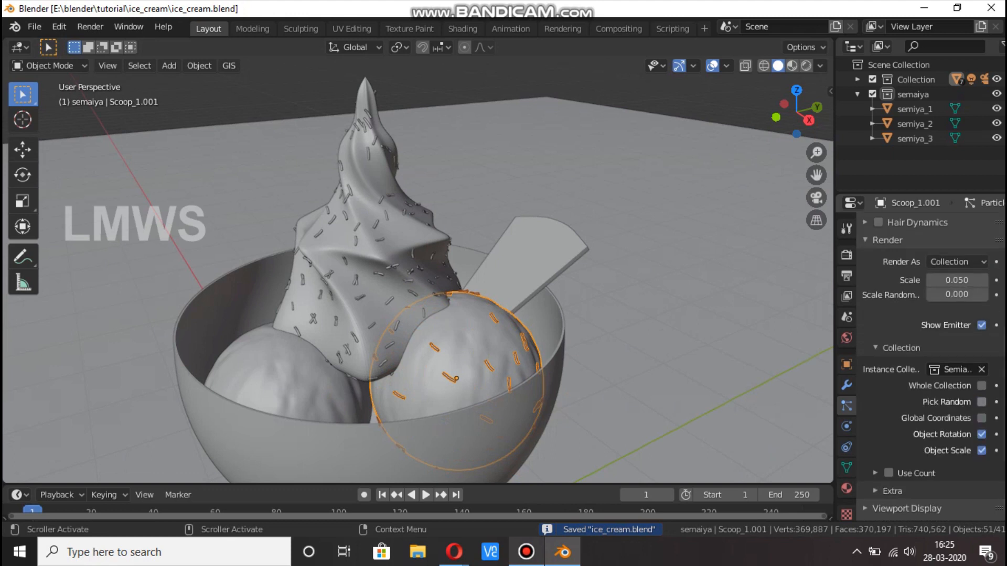
pyautogui.scroll(3, 931, 367)
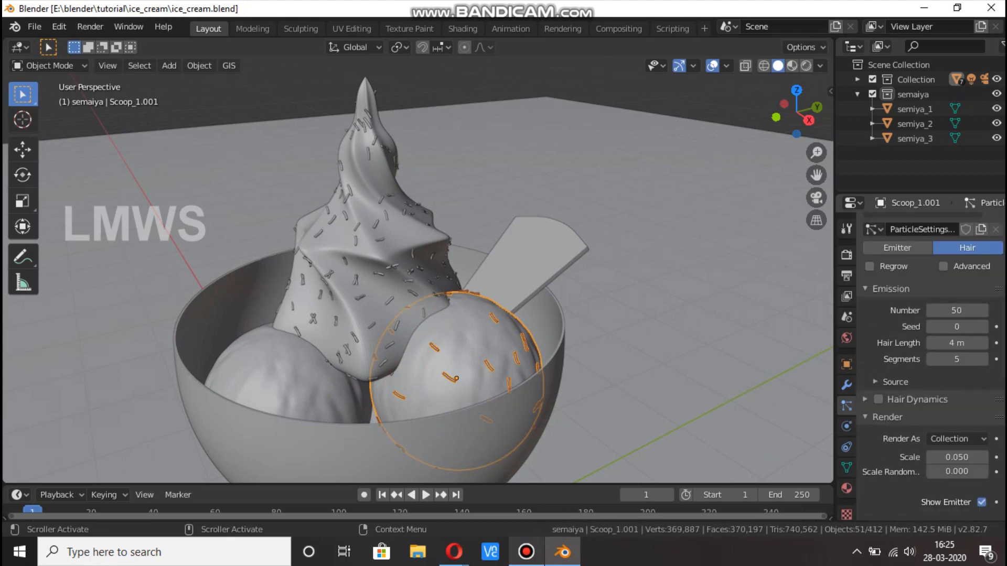
pyautogui.click(945, 266)
pyautogui.scroll(-5, 931, 367)
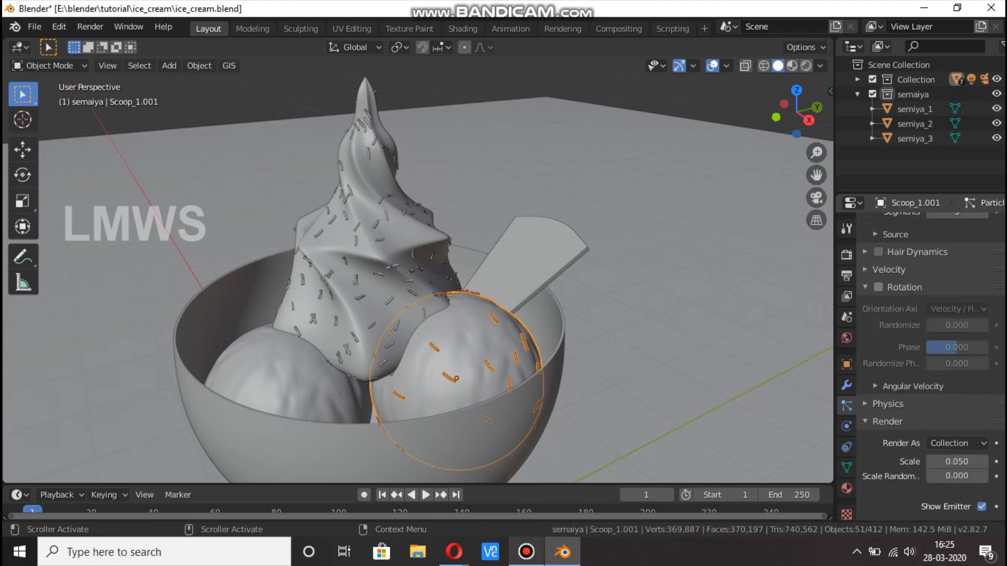
# Enable particle rotation on Scoop_1.001 with Randomize 0.221, Phase 0.372 and Randomize Phase 0.395, and save the file
pyautogui.click(879, 288)
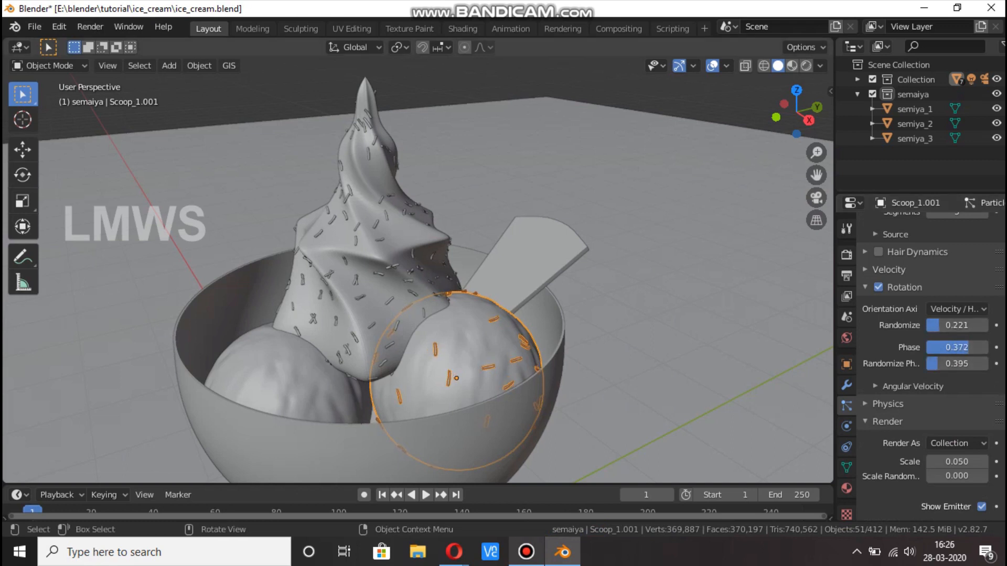
pyautogui.scroll(3, 418, 269)
pyautogui.hotkey('ctrl', 's')
pyautogui.scroll(-3, 418, 269)
pyautogui.hotkey('alt', 'a')
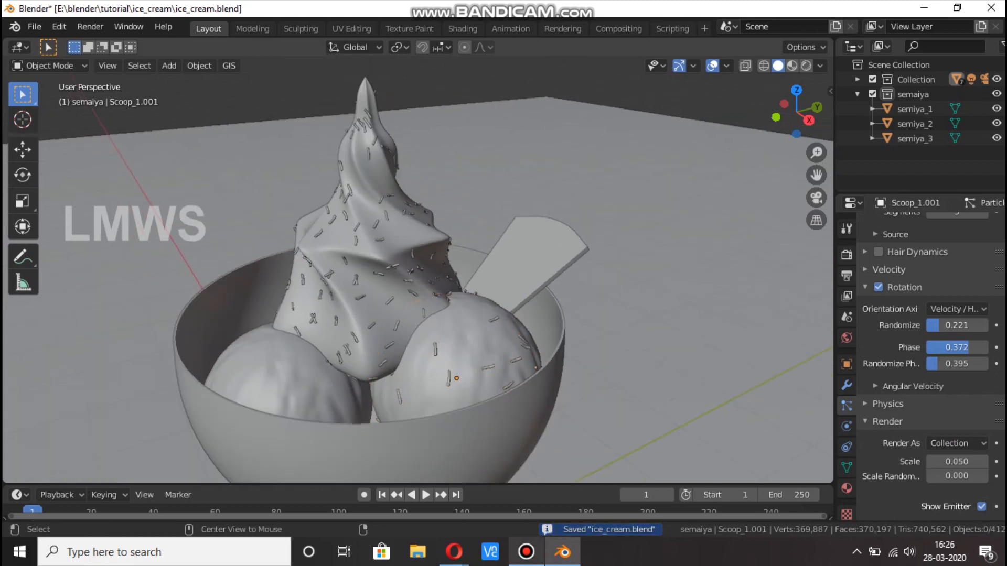
# Add a particle system to Scoop_1.002 that reuses the ParticleSettings.001 hair settings, and save the file
pyautogui.moveTo(388, 294); pyautogui.dragTo(517, 309, button='middle')
pyautogui.click(507, 409)
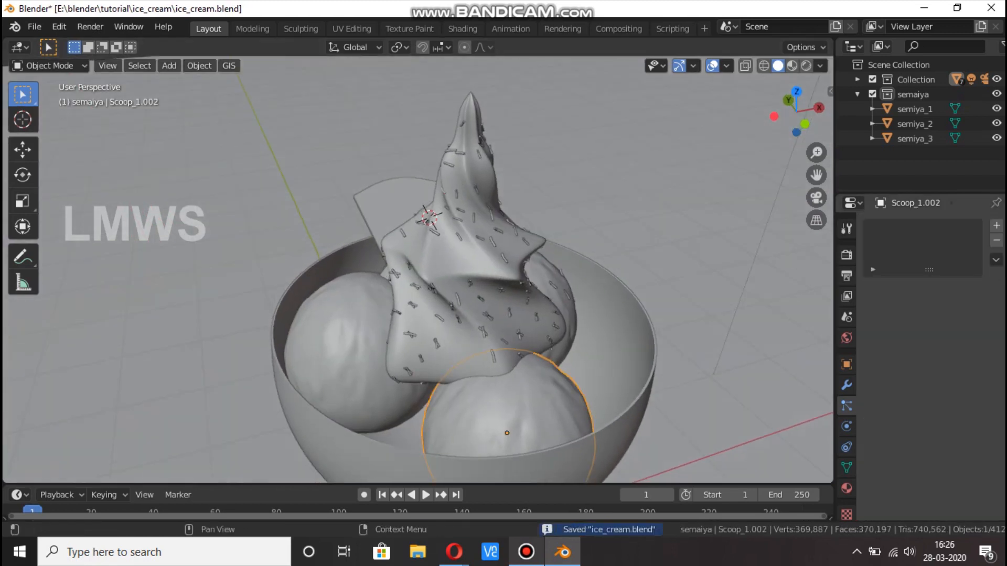
pyautogui.click(996, 226)
pyautogui.click(873, 288)
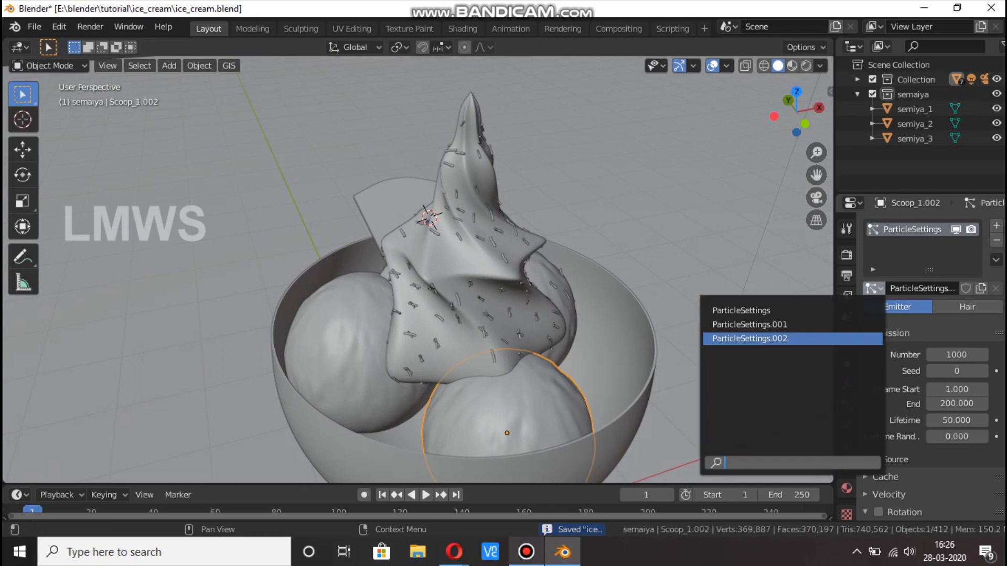
pyautogui.click(753, 325)
pyautogui.hotkey('alt', 'a')
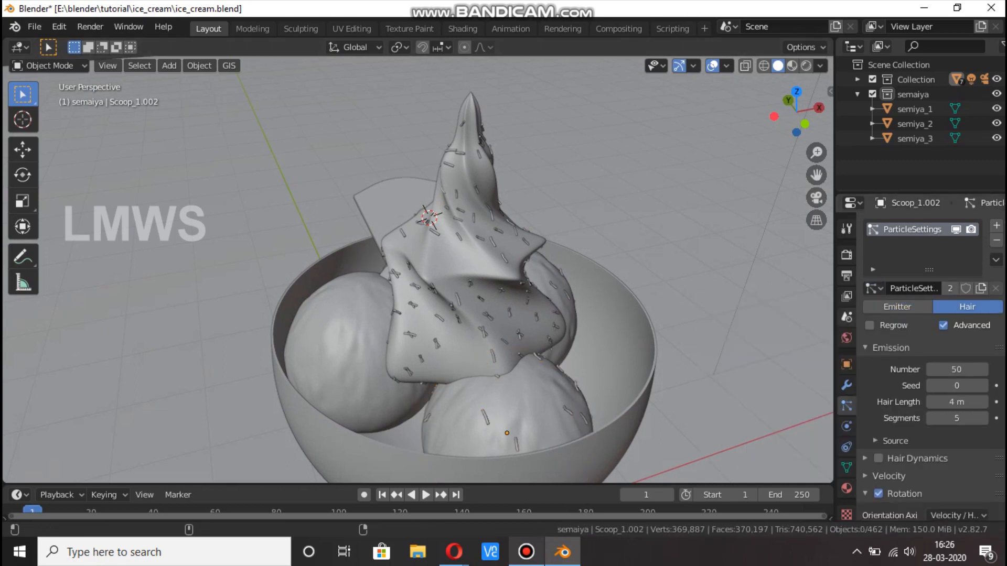
pyautogui.hotkey('ctrl', 's')
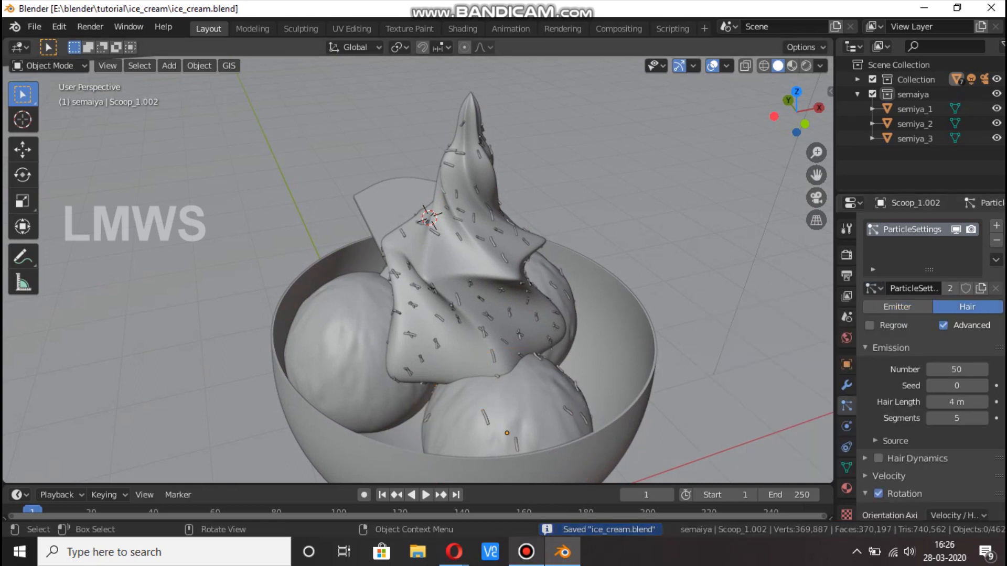
# Add a particle system to Scoop_1 that reuses ParticleSettings.001, and save the file
pyautogui.click(344, 349)
pyautogui.click(996, 226)
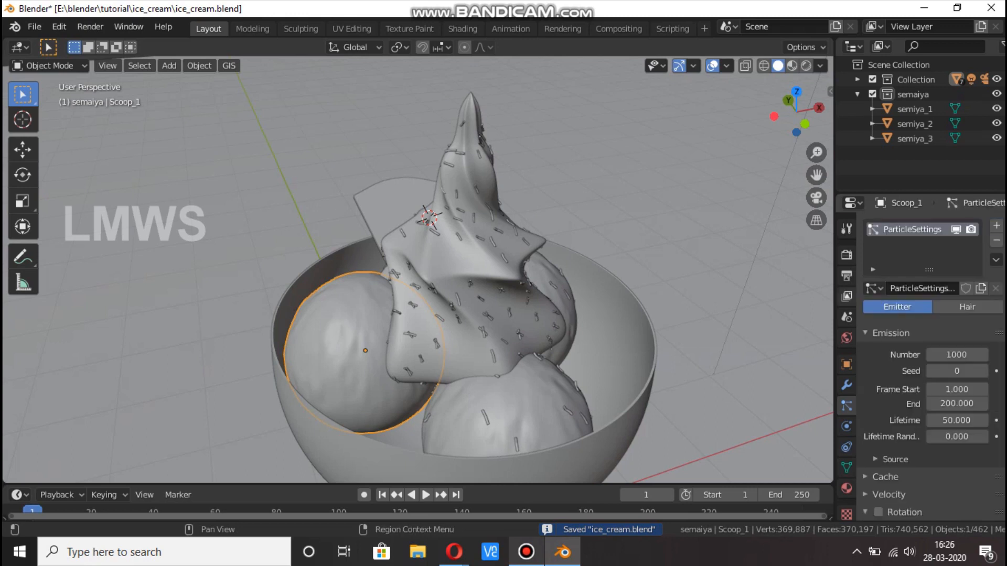
pyautogui.click(872, 288)
pyautogui.click(750, 338)
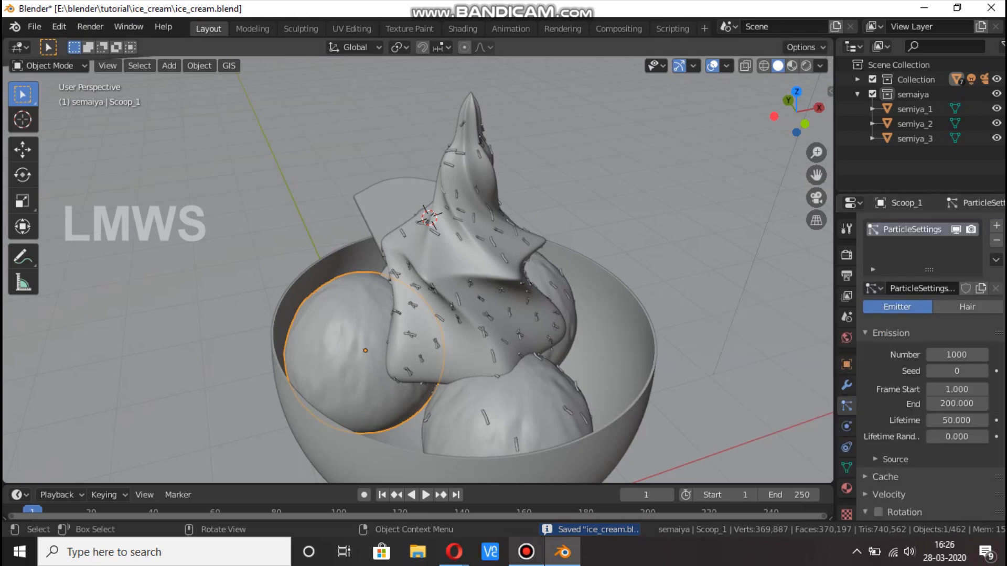
pyautogui.click(872, 288)
pyautogui.click(750, 324)
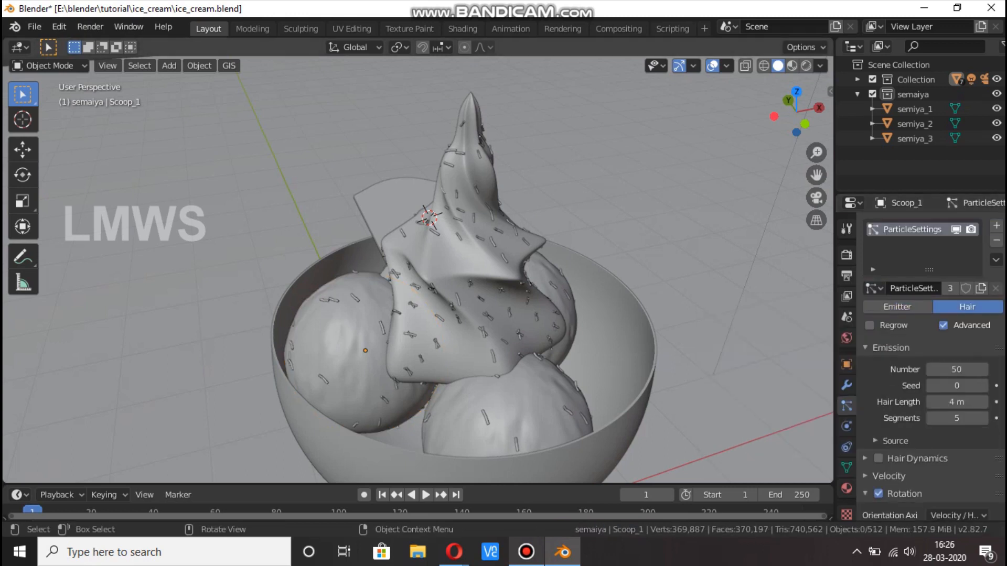
pyautogui.hotkey('ctrl', 's')
# Increase the hair seed of Scoop_1 to vary its sprinkle layout, compare the other scoops' seeds, and save the file
pyautogui.click(508, 415)
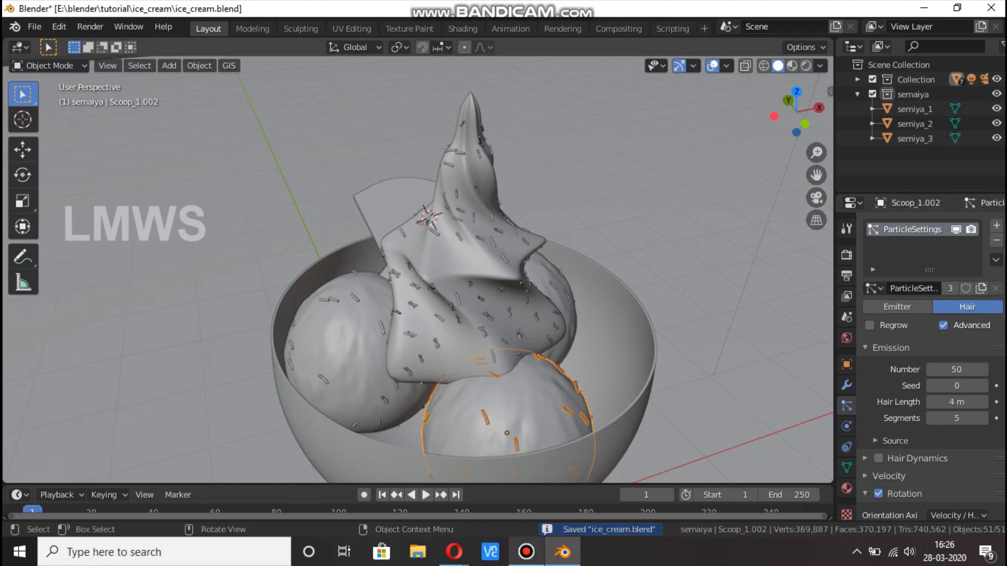
pyautogui.click(351, 349)
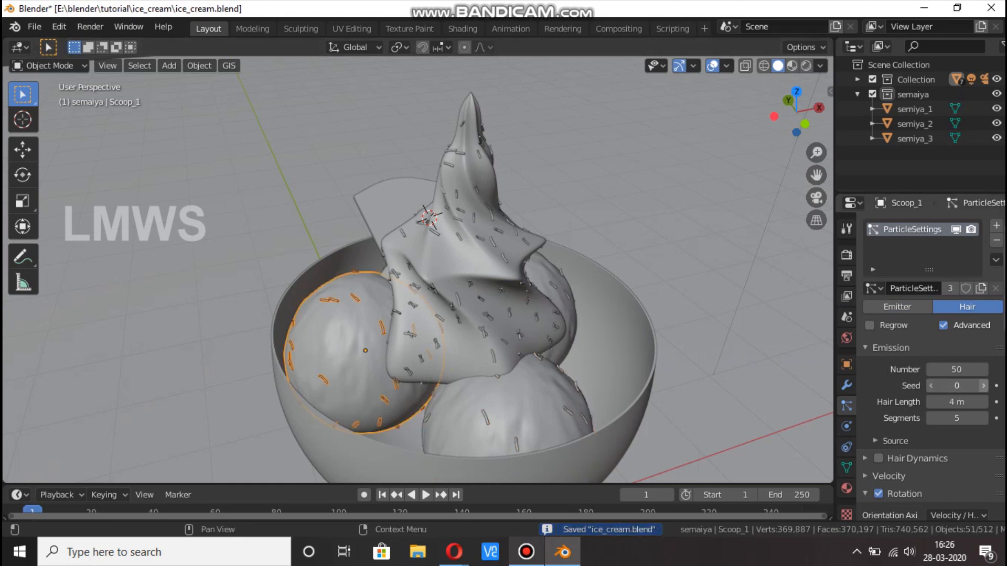
pyautogui.click(984, 386)
pyautogui.click(984, 386)
pyautogui.click(504, 414)
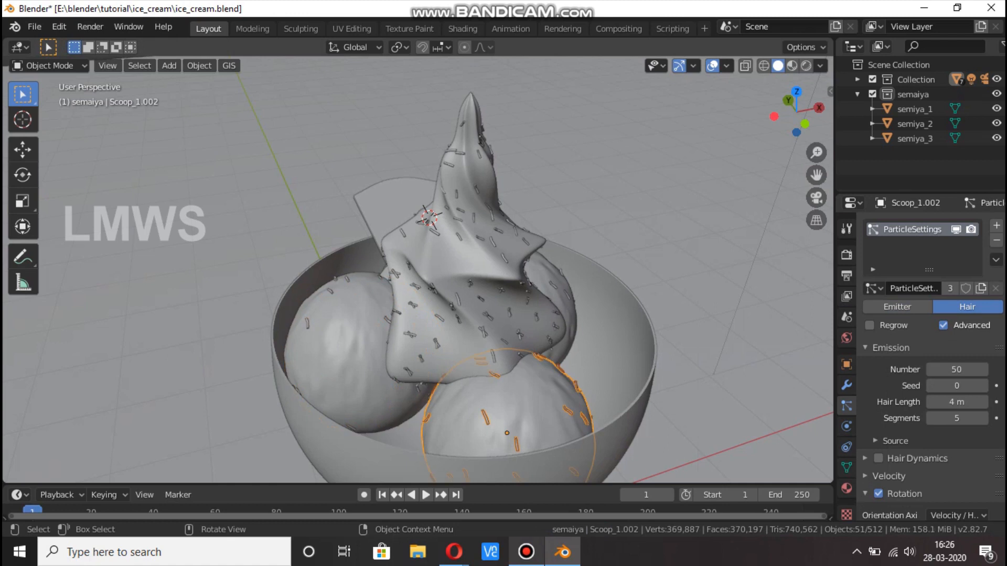
pyautogui.click(554, 287)
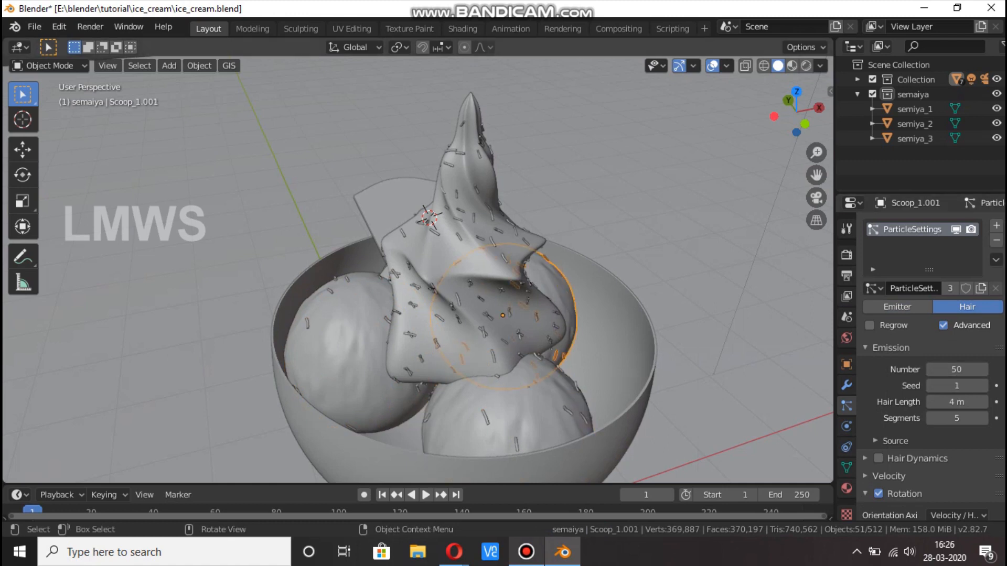
pyautogui.click(508, 411)
pyautogui.hotkey('ctrl', 's')
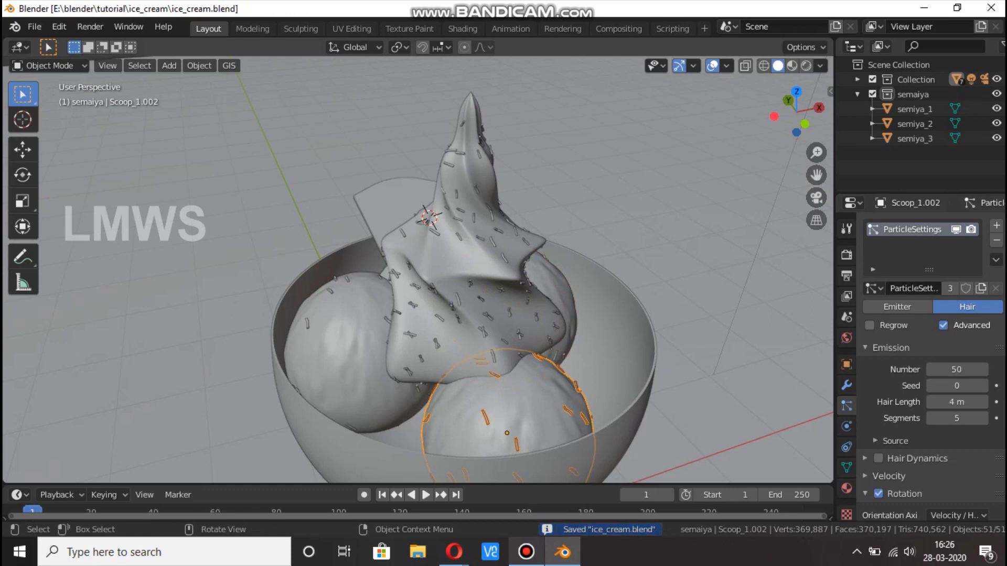
# Examine the sprinkle distribution on the cream swirl and all three scoops from several angles, saving the file
pyautogui.moveTo(503, 325); pyautogui.dragTo(426, 315, button='middle')
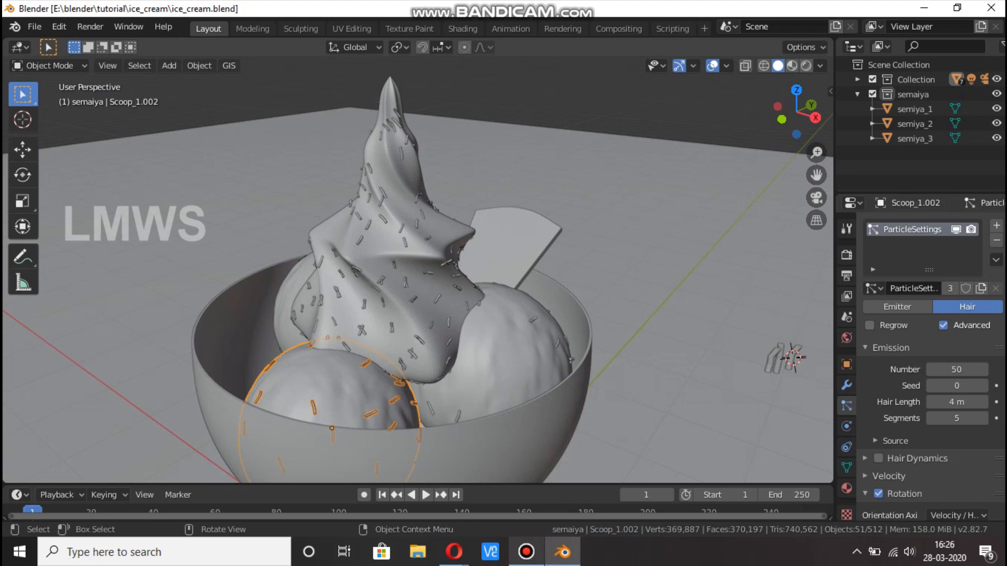
pyautogui.moveTo(420, 236); pyautogui.dragTo(409, 315, button='middle')
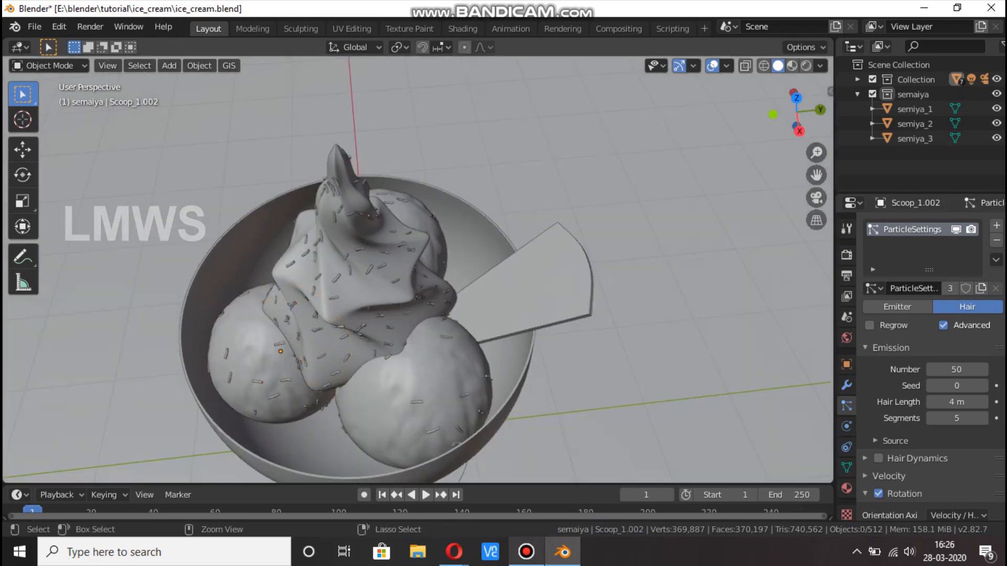
pyautogui.hotkey('ctrl', 's')
pyautogui.scroll(2, 367, 293)
pyautogui.moveTo(325, 314); pyautogui.dragTo(564, 273, button='middle')
pyautogui.scroll(-1, 498, 273)
pyautogui.moveTo(499, 272); pyautogui.dragTo(299, 181, button='middle')
pyautogui.scroll(-3, 399, 275)
pyautogui.scroll(1, 367, 285)
pyautogui.scroll(2, 299, 181)
# Move semiya_1, semiya_2 and semiya_3 down about 1.85 m along Z, leaving the ground plane out of the selection, and save the file
pyautogui.keyDown('shift'); pyautogui.moveTo(504, 221); pyautogui.dragTo(264, 257, button='middle'); pyautogui.keyUp('shift')
pyautogui.moveTo(467, 188); pyautogui.dragTo(520, 228)
pyautogui.scroll(-2, 520, 228)
pyautogui.scroll(-11, 519, 229)
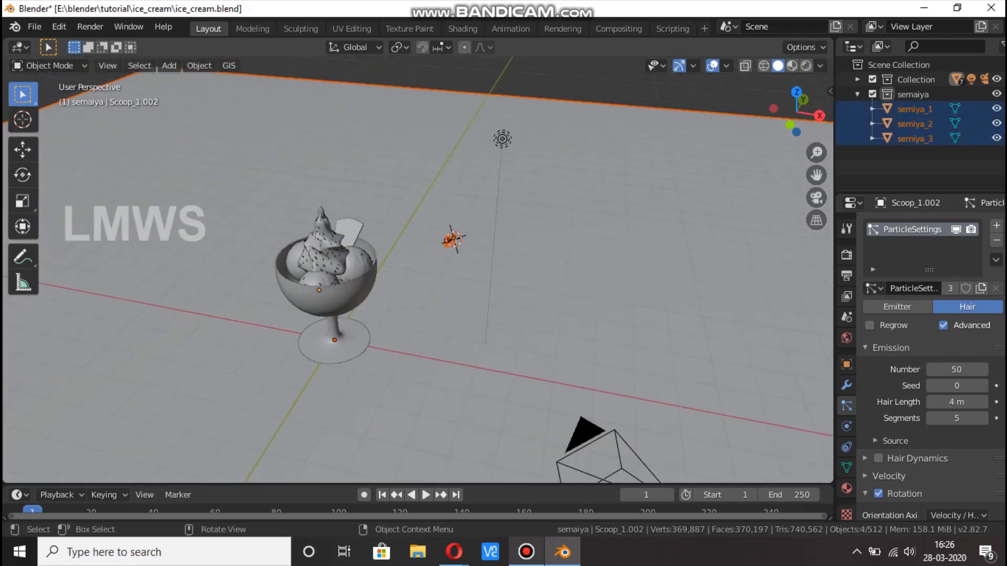
pyautogui.keyDown('shift'); pyautogui.click(519, 236); pyautogui.keyUp('shift')
pyautogui.scroll(2, 519, 236)
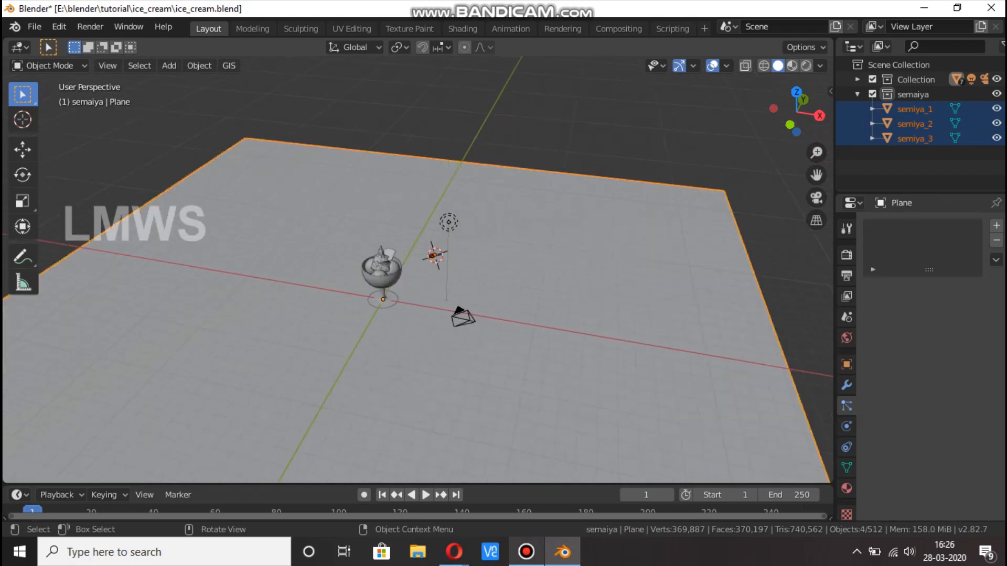
pyautogui.moveTo(519, 236); pyautogui.dragTo(498, 207, button='middle')
pyautogui.scroll(4, 498, 207)
pyautogui.keyDown('shift'); pyautogui.click(498, 236); pyautogui.keyUp('shift')
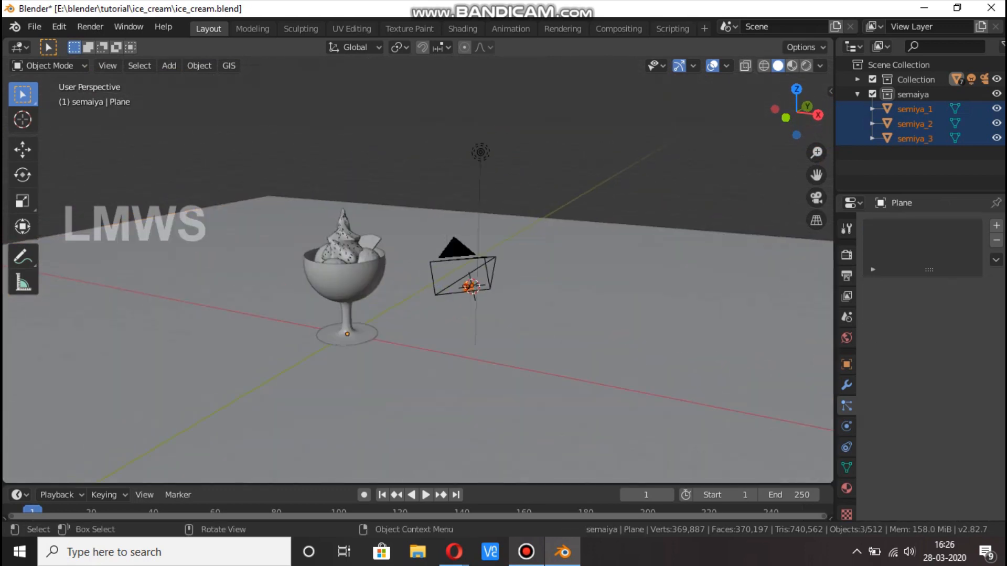
pyautogui.moveTo(504, 284); pyautogui.dragTo(360, 153, button='middle')
pyautogui.press('g')
pyautogui.press('z')
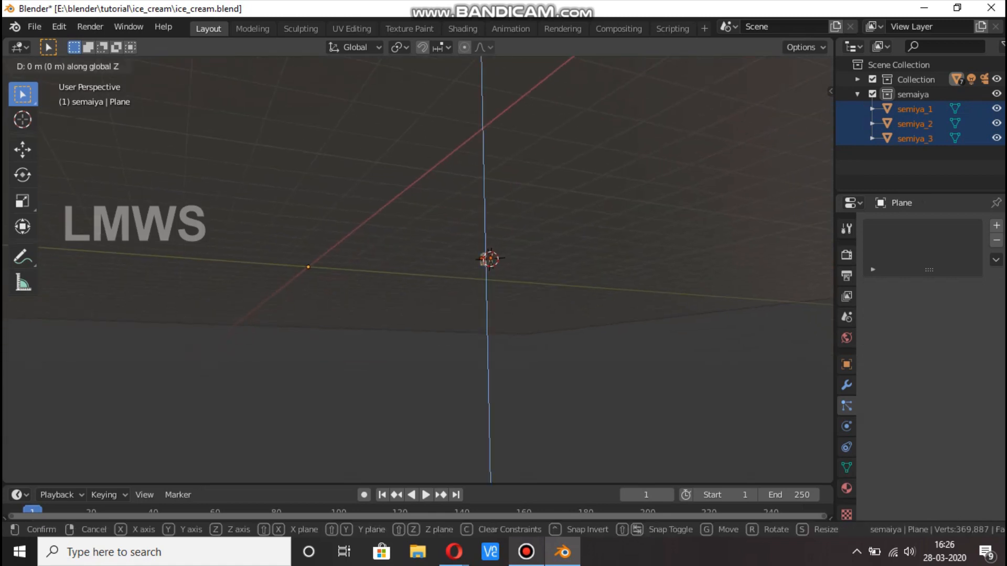
pyautogui.click(486, 309)
pyautogui.moveTo(486, 310); pyautogui.dragTo(525, 409, button='middle')
pyautogui.scroll(4, 503, 314)
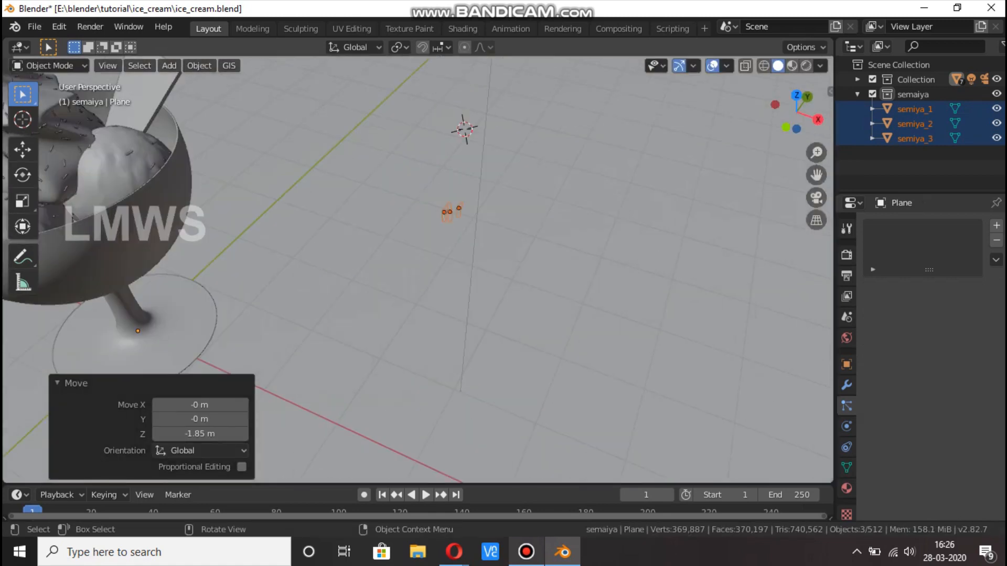
pyautogui.click(504, 315)
pyautogui.scroll(-5, 417, 271)
pyautogui.hotkey('ctrl', 's')
# Add a 2 m cube mesh at the 3D cursor beside the ice cream bowl and frame it
pyautogui.scroll(3, 417, 270)
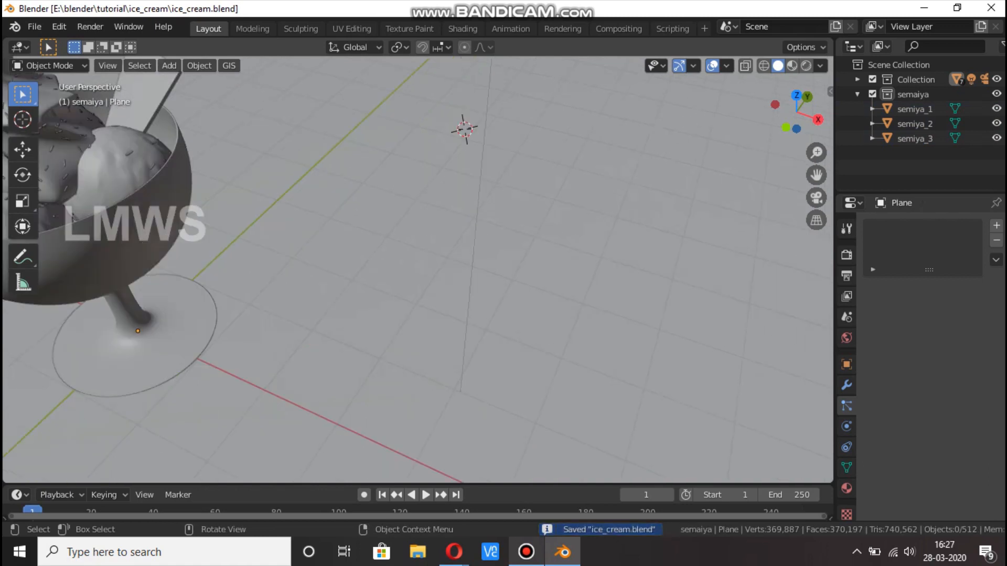
pyautogui.scroll(-3, 417, 270)
pyautogui.scroll(-3, 417, 270)
pyautogui.moveTo(417, 270); pyautogui.dragTo(384, 242, button='middle')
pyautogui.scroll(4, 525, 201)
pyautogui.hotkey('shift', 'a')
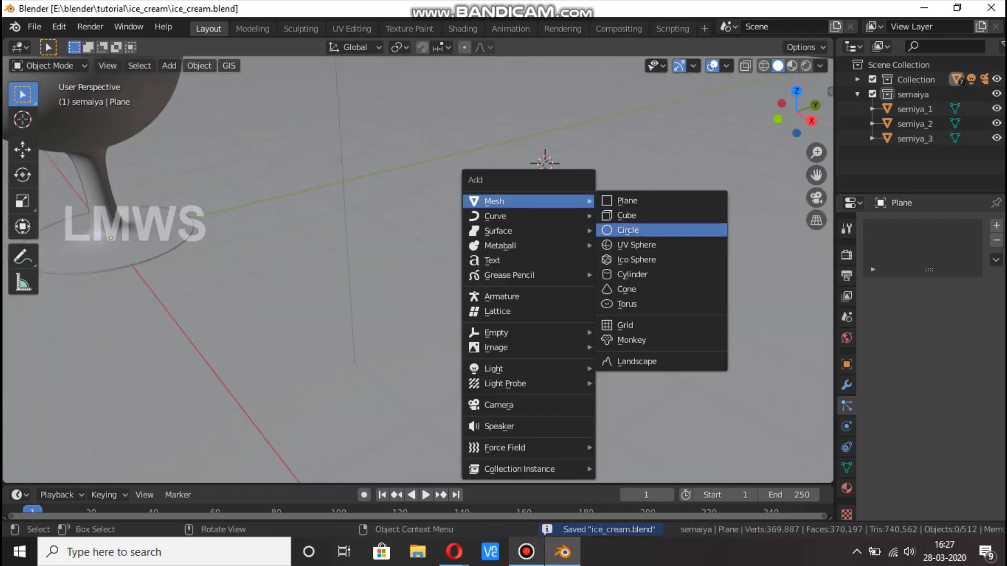
pyautogui.click(627, 215)
pyautogui.scroll(2, 627, 215)
pyautogui.press('KP_Decimal')
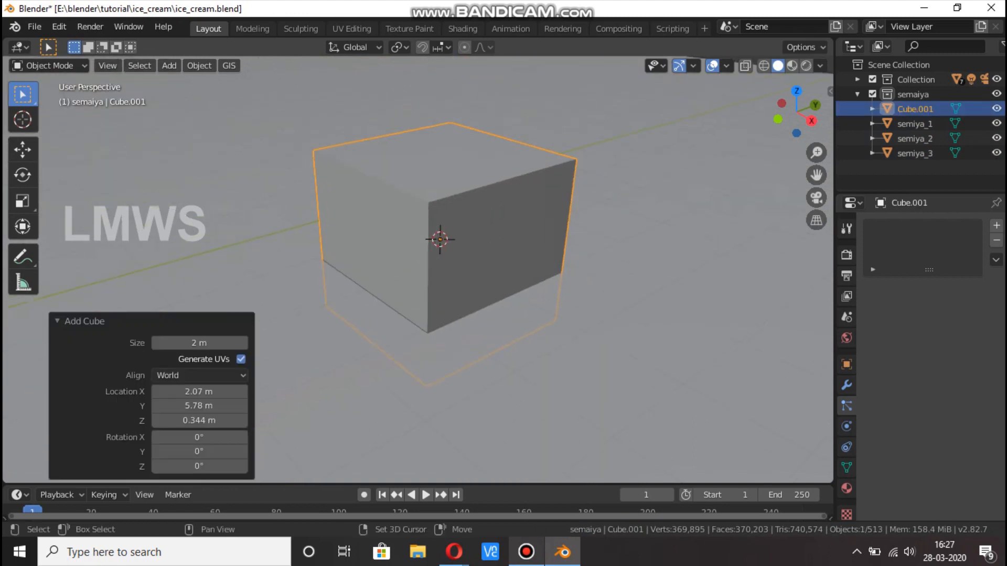
# Scale the new cube down to about 0.116, shrink it further into a tiny block, and rename it tuty_1
pyautogui.press('s')
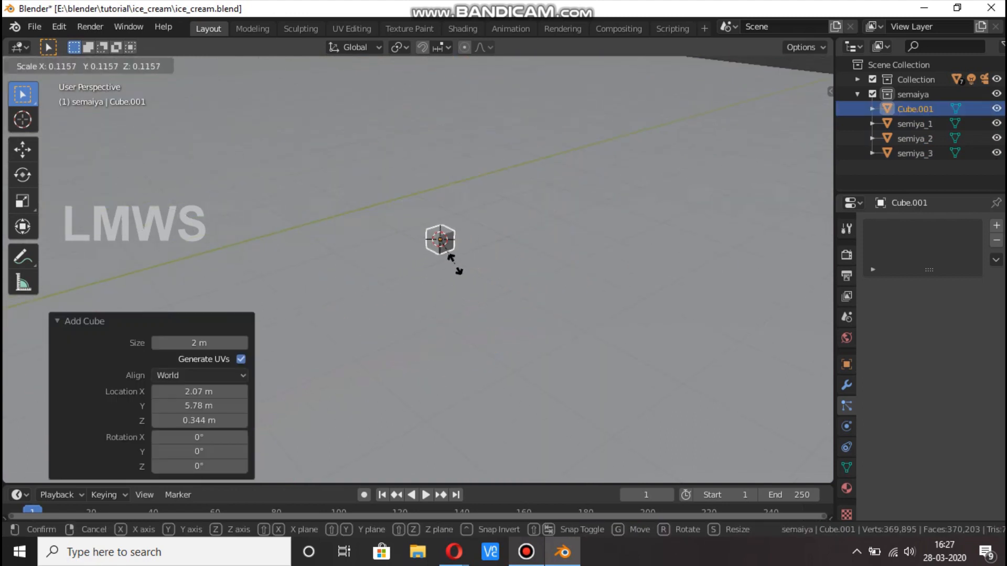
pyautogui.click(455, 265)
pyautogui.scroll(5, 455, 265)
pyautogui.scroll(-3, 522, 313)
pyautogui.press('s')
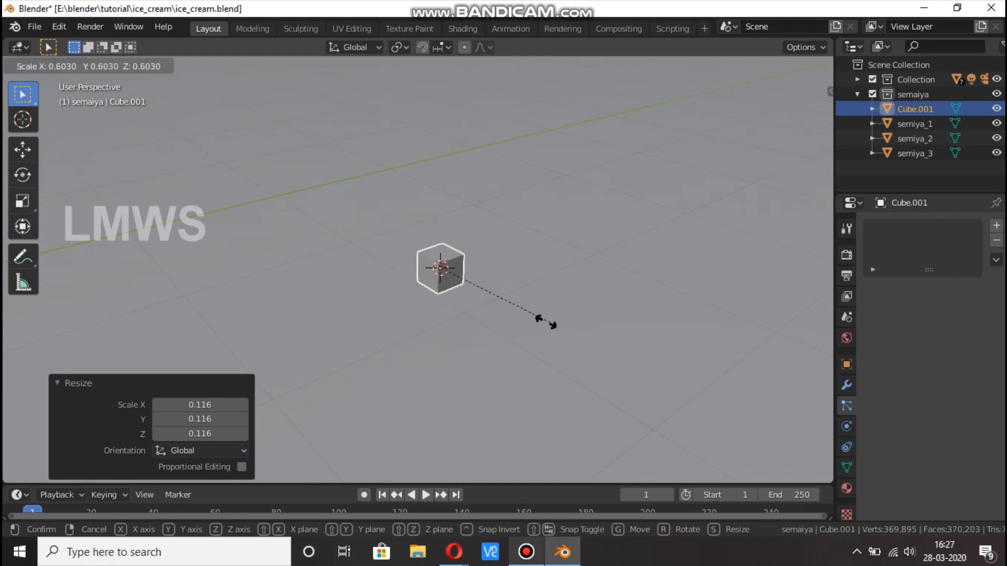
pyautogui.click(521, 313)
pyautogui.doubleClick(915, 108)
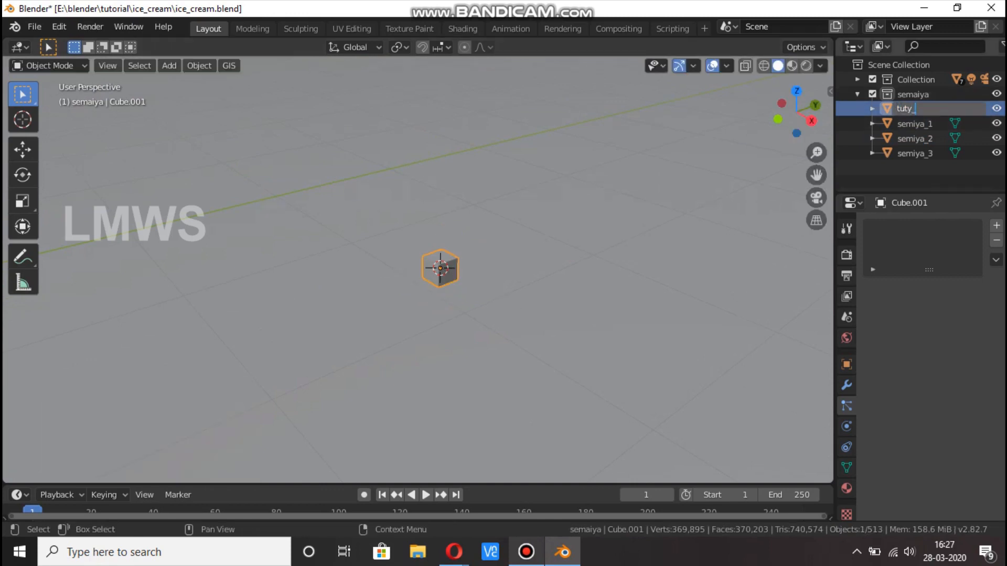
pyautogui.press('Return')
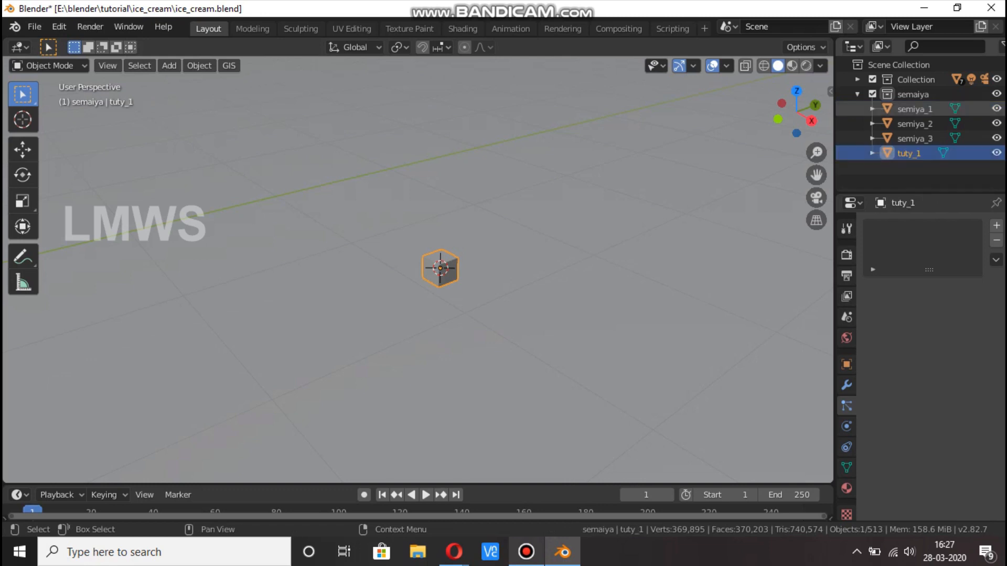
# Duplicate tuty_1, scale the copy to about 0.801, and place it right beside the original
pyautogui.hotkey('shift', 'd')
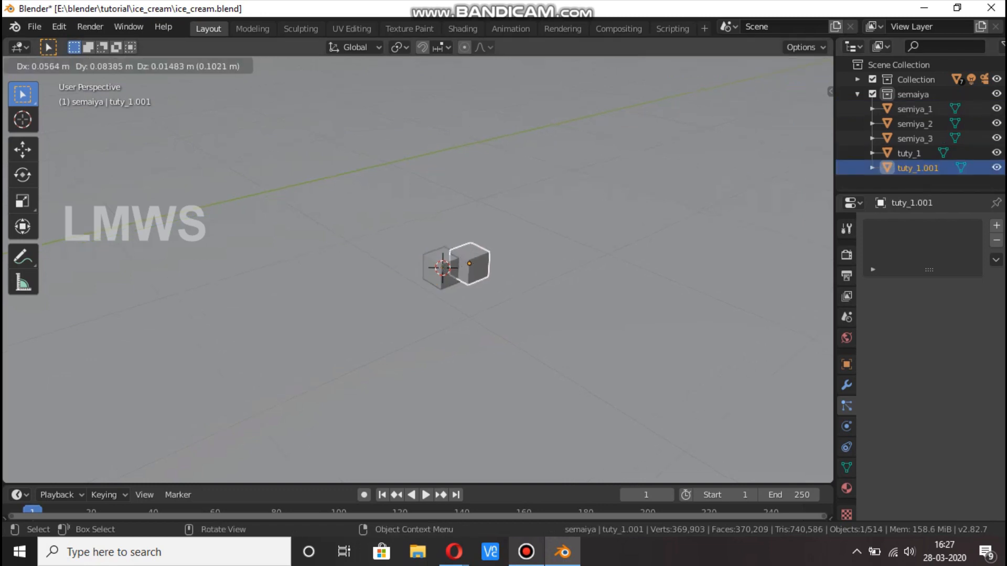
pyautogui.click(524, 278)
pyautogui.press('s')
pyautogui.click(530, 283)
pyautogui.press('g')
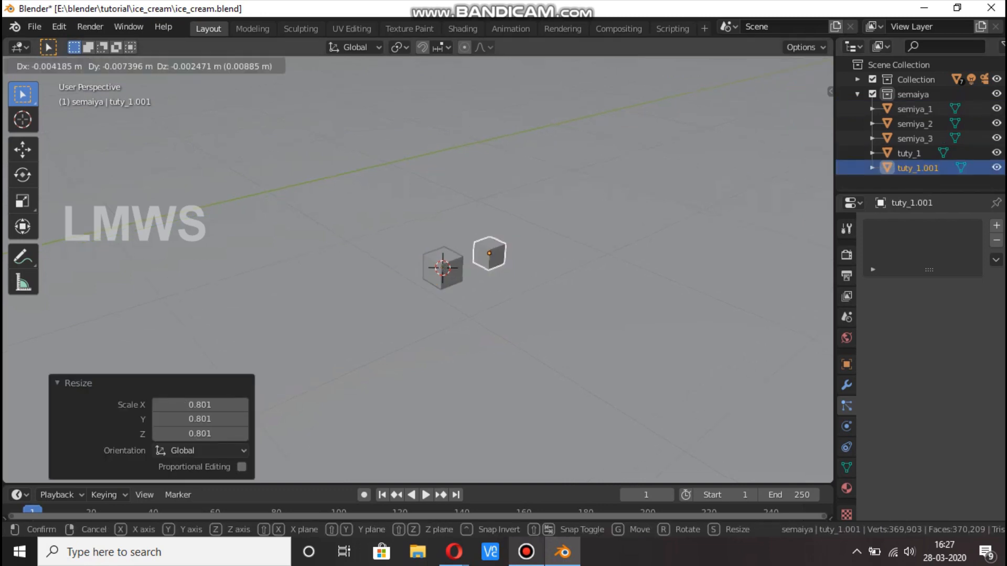
pyautogui.click(516, 287)
# Rename the smaller duplicate cube as tuty_2
pyautogui.doubleClick(918, 168)
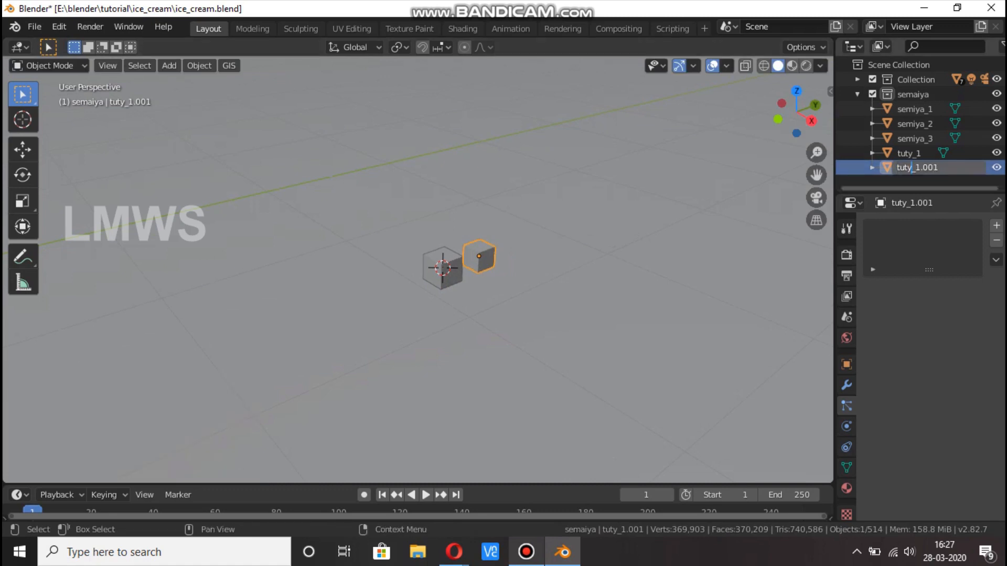
pyautogui.write('2')
pyautogui.press('Return')
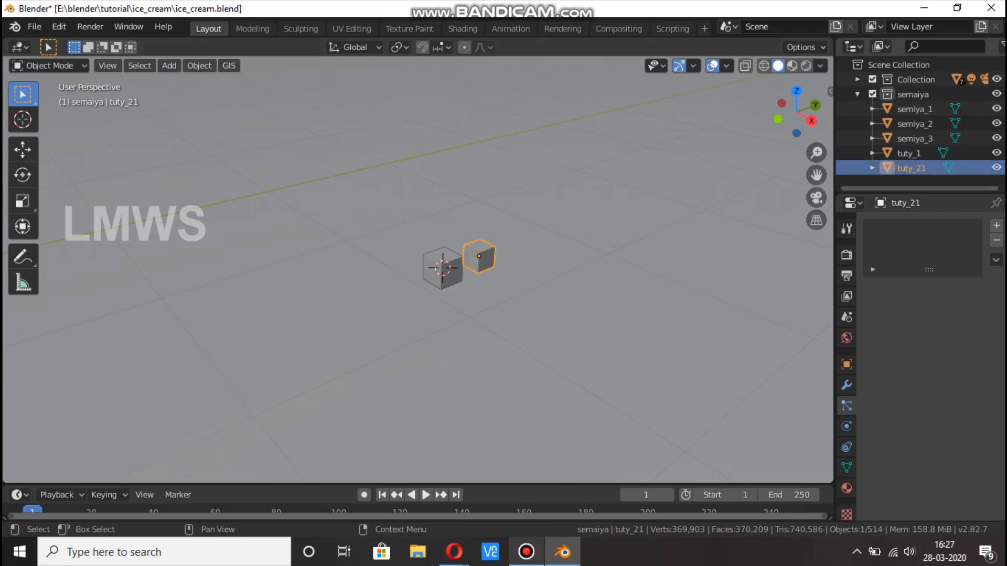
pyautogui.doubleClick(917, 168)
pyautogui.press('Return')
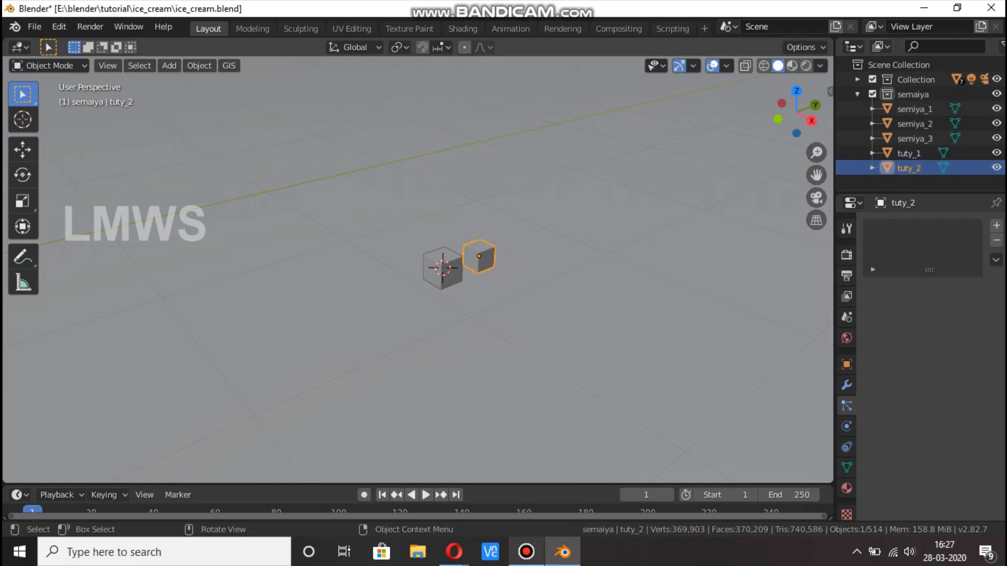
# Duplicate tuty_2, scale the copy up to about 1.382, and place it in front of the other two cubes
pyautogui.hotkey('shift', 'd')
pyautogui.press('Return')
pyautogui.press('s')
pyautogui.press('Return')
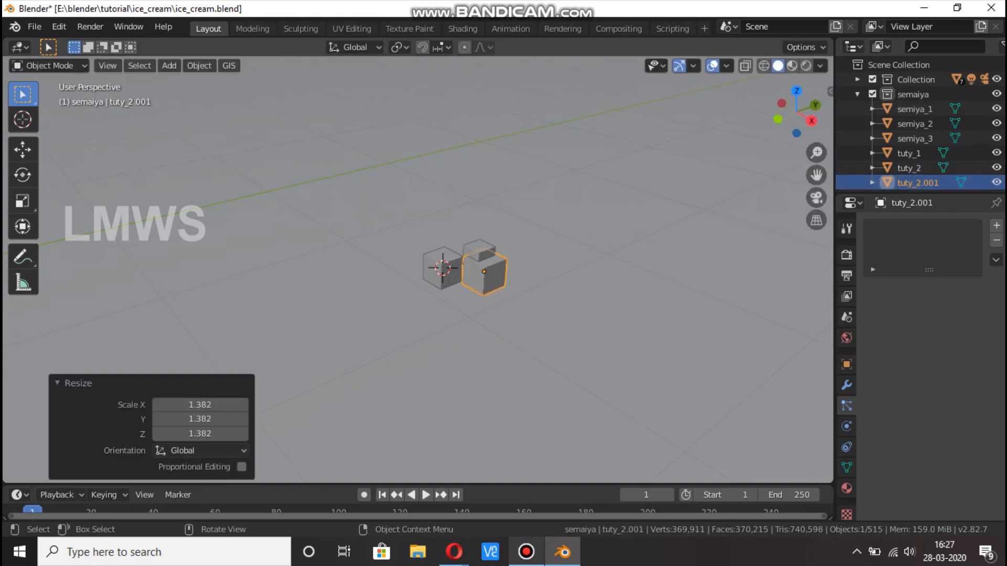
pyautogui.press('g')
pyautogui.press('Return')
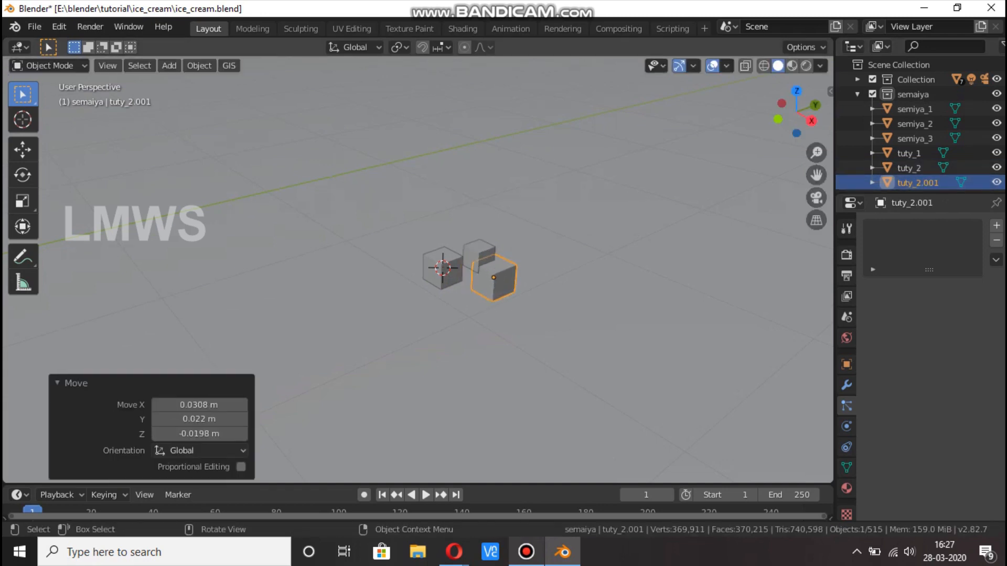
# Scale the newest cube down slightly and bevel all its edges with a small single-segment bevel
pyautogui.press('s')
pyautogui.press('Return')
pyautogui.press('Tab')
pyautogui.hotkey('ctrl', 'b')
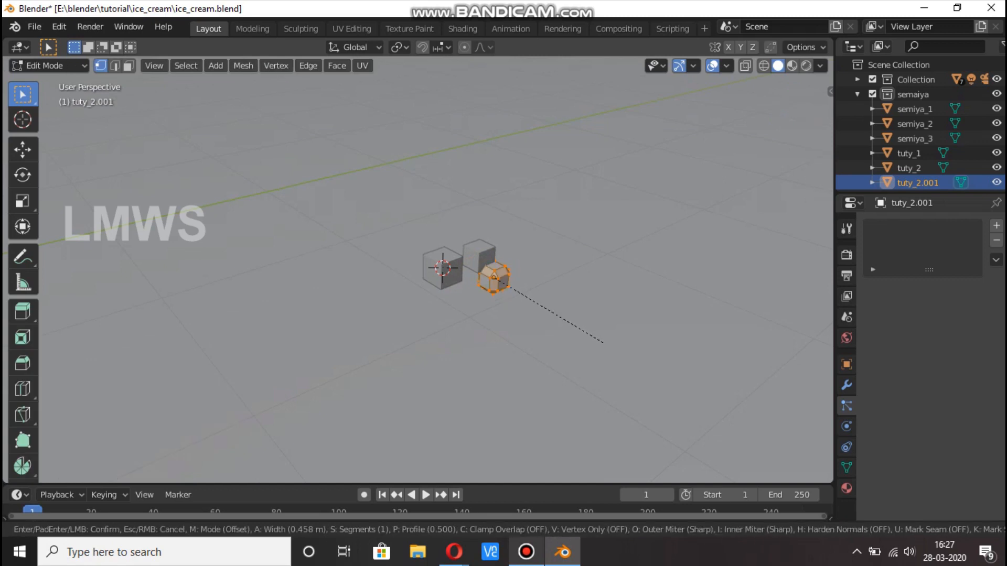
pyautogui.click(599, 341)
pyautogui.press('Tab')
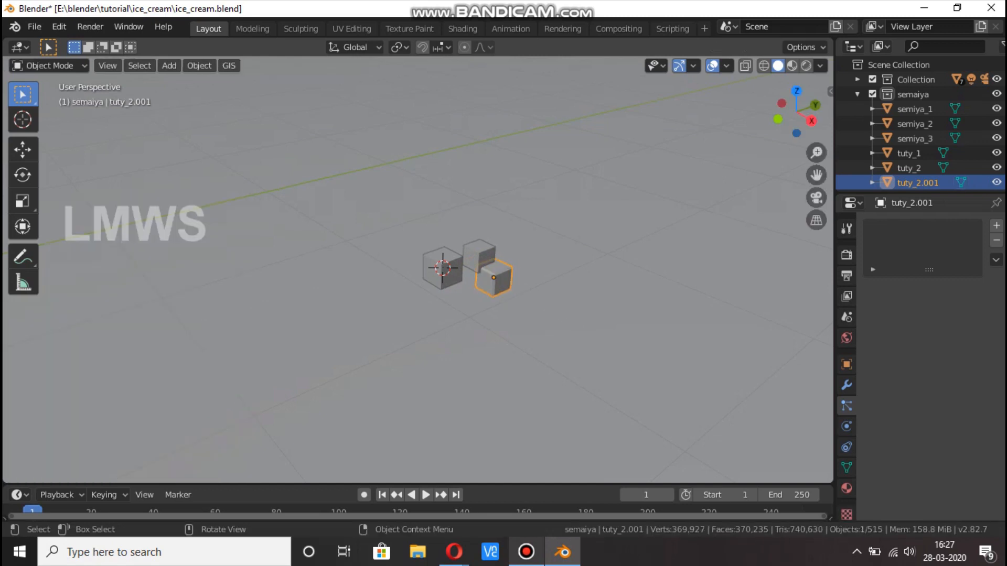
# Rename the bevelled cube tuty_2.001 as tuty_3 and save the file
pyautogui.doubleClick(918, 183)
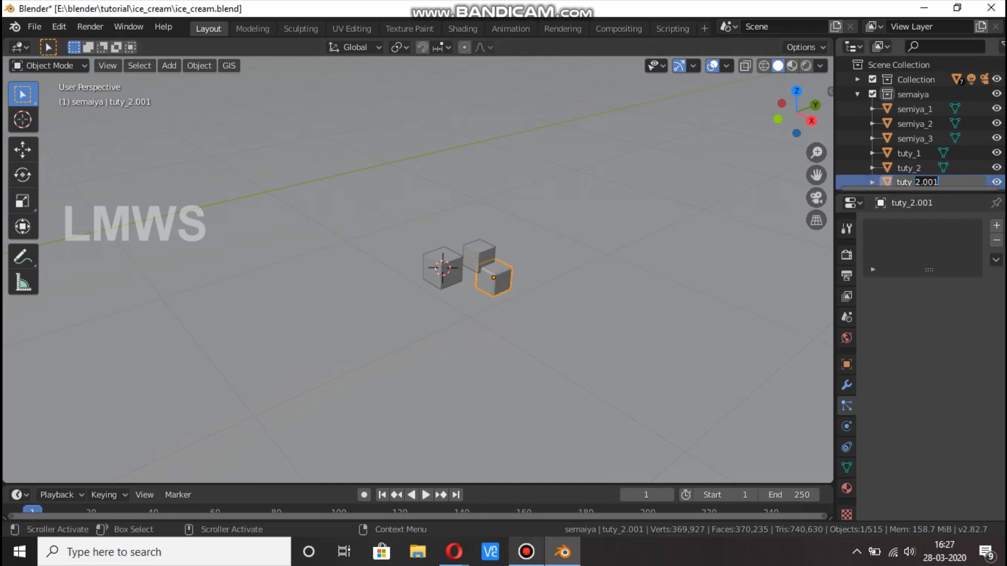
pyautogui.write('3')
pyautogui.press('Return')
pyautogui.hotkey('ctrl', 's')
# Group tuty_1, tuty_2 and tuty_3 into a new collection named Tuty_group and save the file
pyautogui.press('Tab')
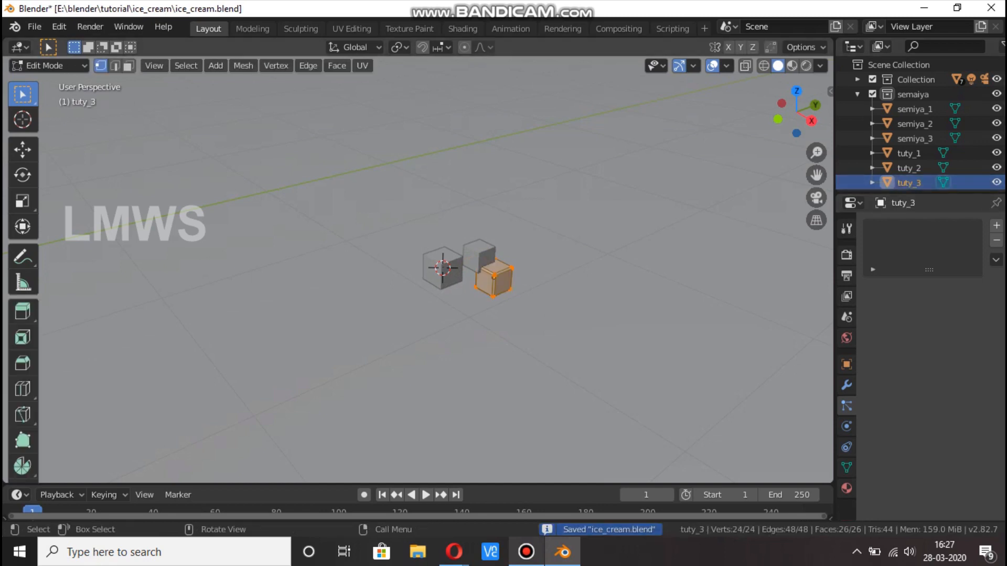
pyautogui.scroll(-1, 451, 268)
pyautogui.press('Tab')
pyautogui.keyDown('shift'); pyautogui.click(437, 270); pyautogui.keyUp('shift')
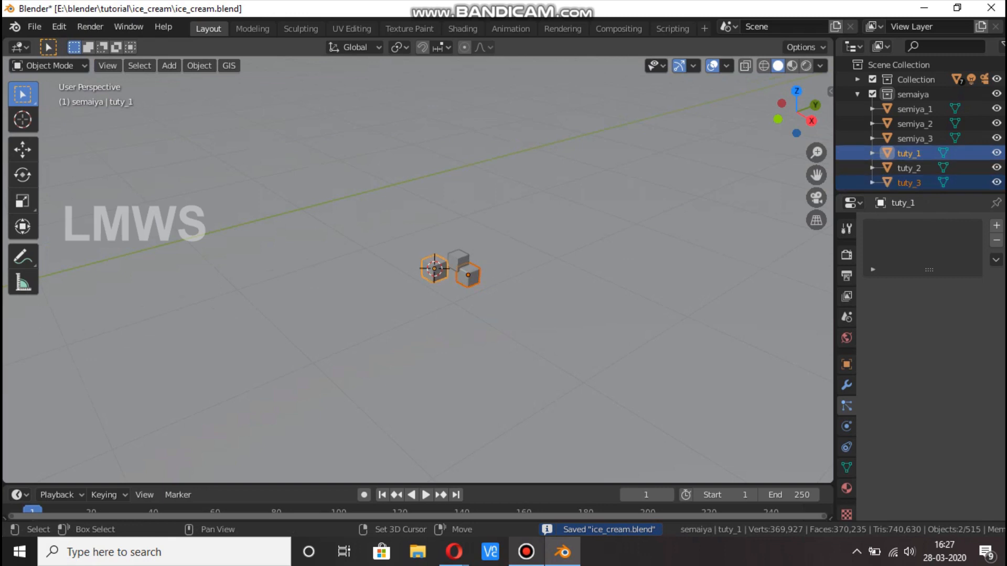
pyautogui.keyDown('shift'); pyautogui.click(459, 259); pyautogui.keyUp('shift')
pyautogui.hotkey('ctrl', 'g')
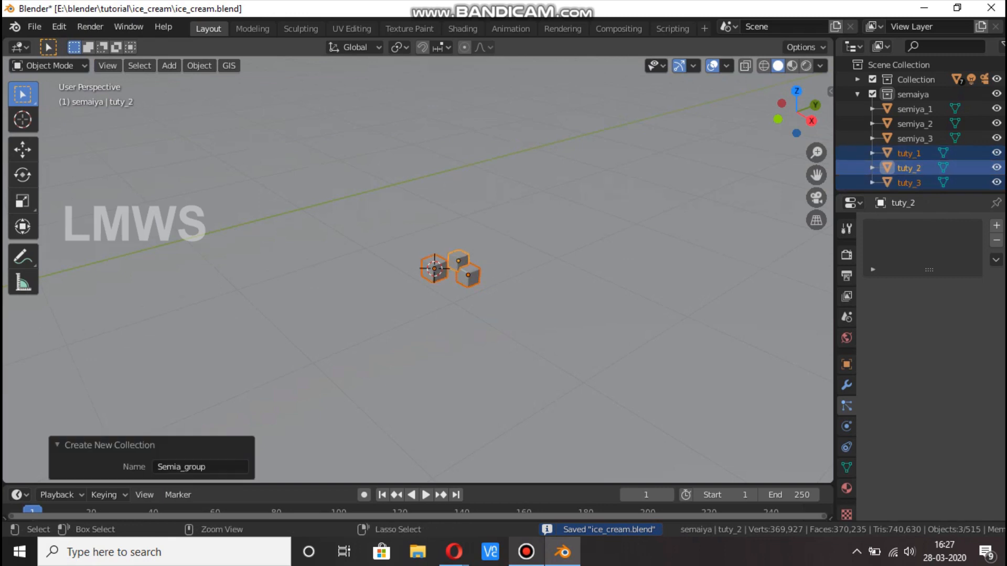
pyautogui.click(201, 467)
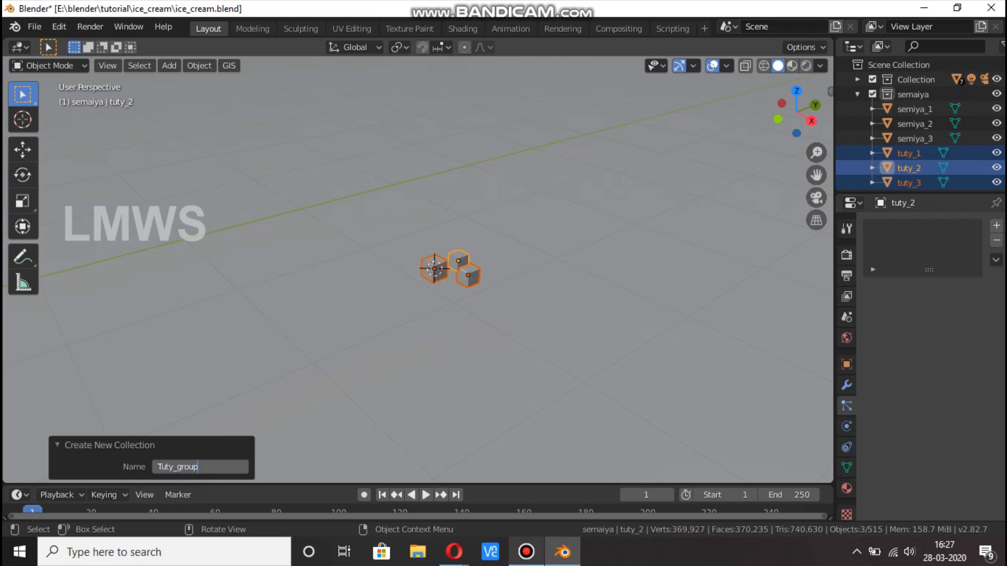
pyautogui.press('Return')
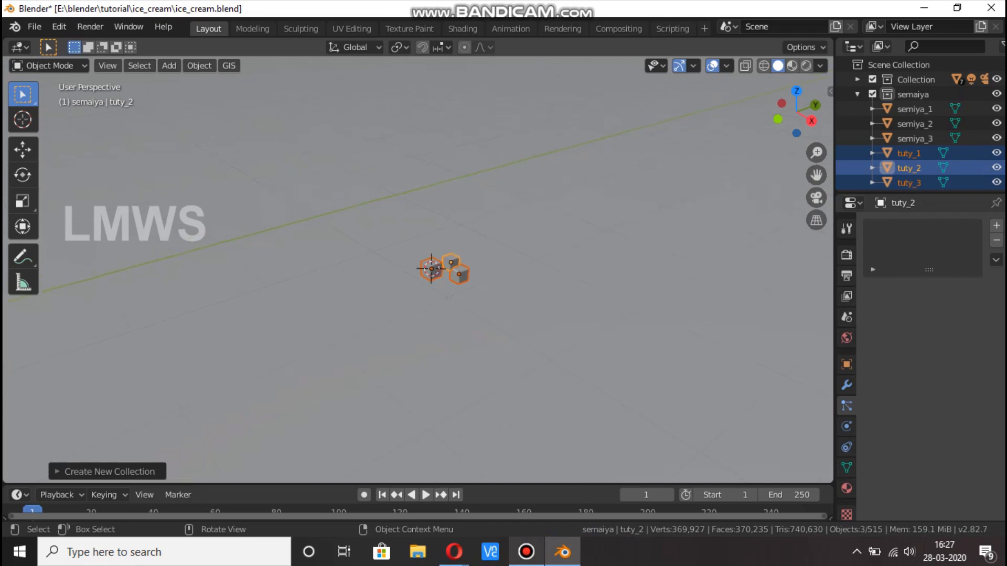
pyautogui.scroll(-10, 418, 269)
pyautogui.hotkey('ctrl', 's')
# Add a second particle system of type Hair to Scoop_1.001 and enable its advanced settings
pyautogui.scroll(5, 420, 269)
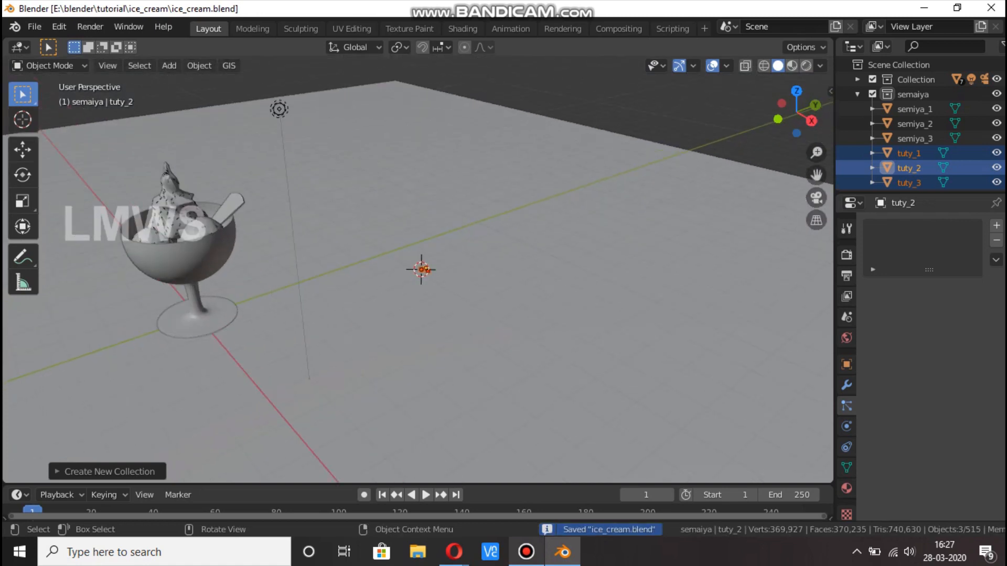
pyautogui.hotkey('alt', 'a')
pyautogui.keyDown('shift'); pyautogui.moveTo(420, 270); pyautogui.dragTo(616, 307, button='middle'); pyautogui.keyUp('shift')
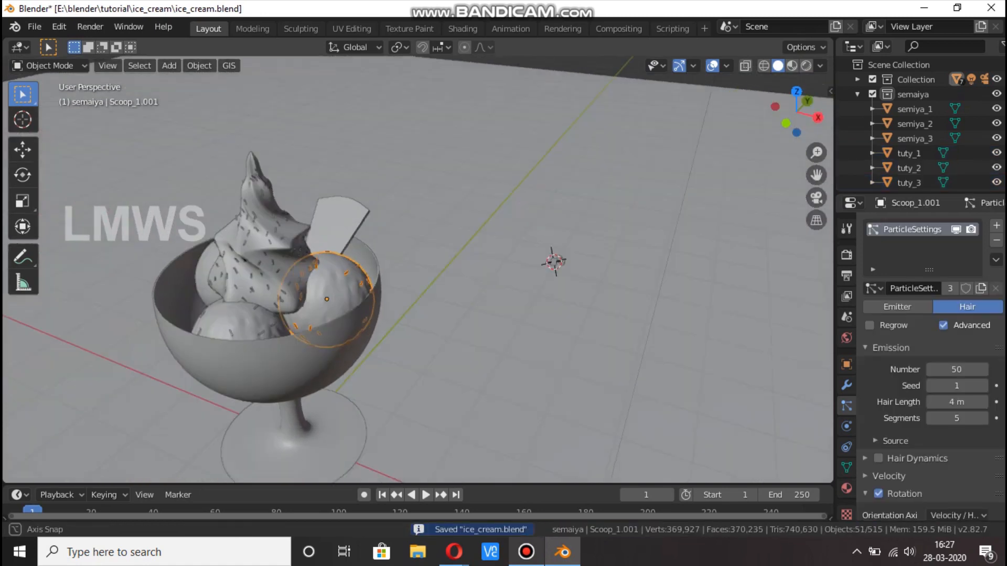
pyautogui.scroll(4, 523, 240)
pyautogui.click(997, 225)
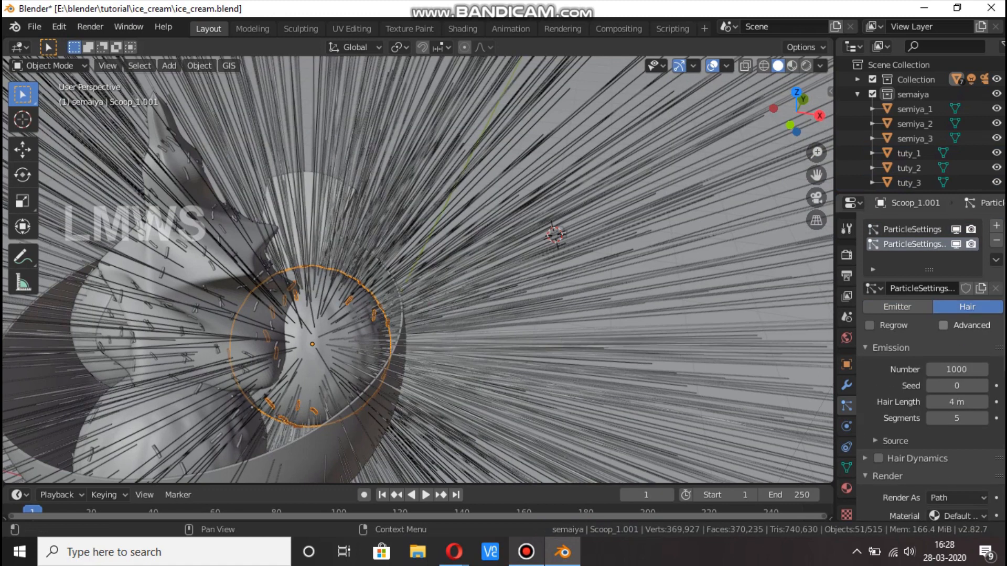
pyautogui.click(943, 326)
# Name the new particle settings tuty and the particle system tutty
pyautogui.scroll(-3, 944, 386)
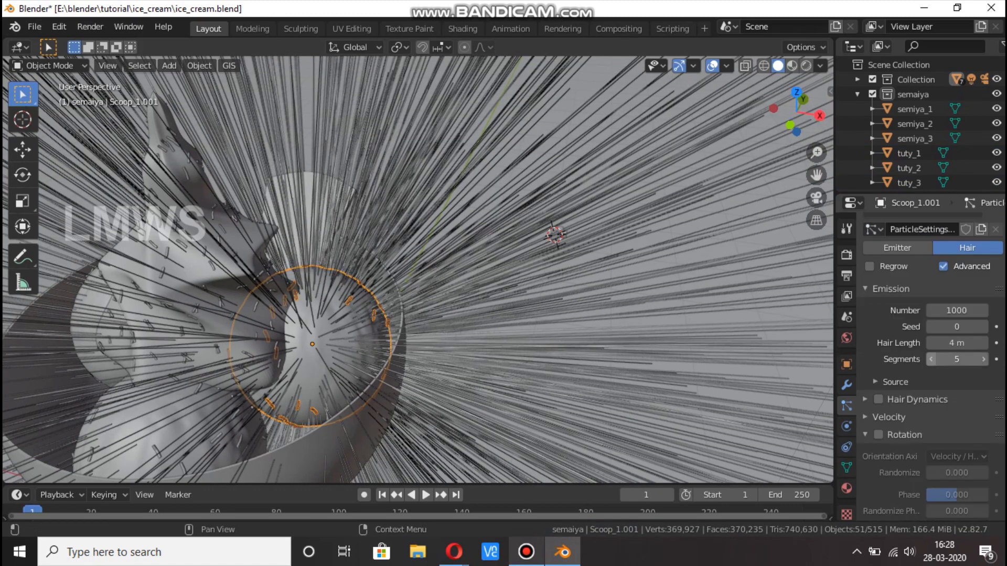
pyautogui.scroll(3, 944, 362)
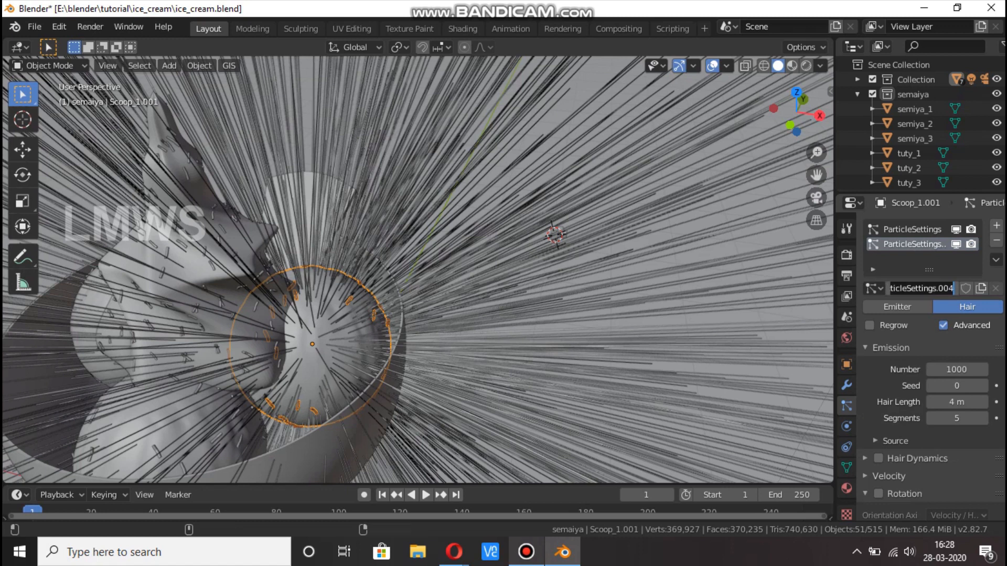
pyautogui.write('tuty')
pyautogui.press('Return')
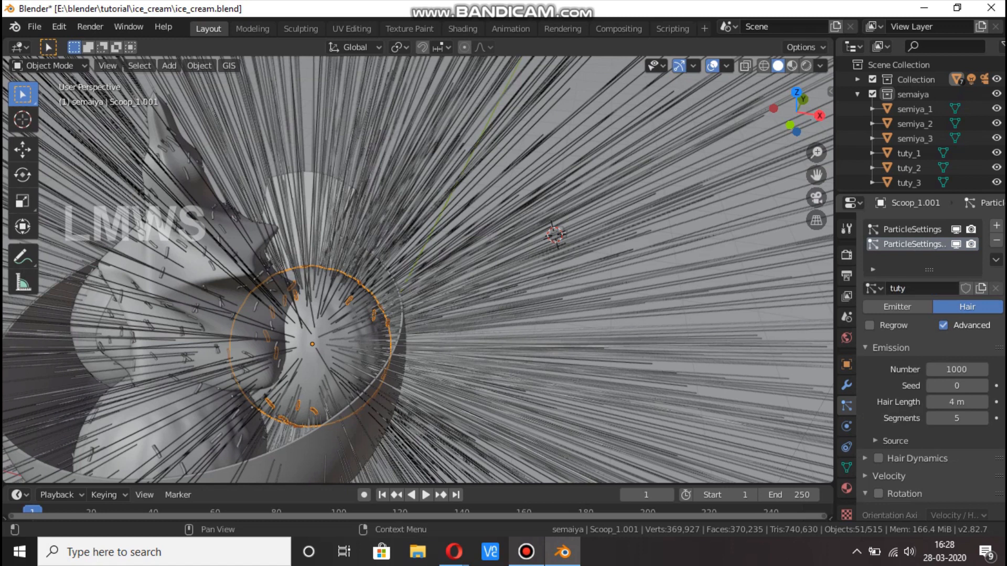
pyautogui.doubleClick(914, 245)
pyautogui.write('tutty')
pyautogui.press('Return')
# Enable rotation for the tutty particles and render them as a collection, using Tuty_group as the instance collection
pyautogui.scroll(-6, 933, 367)
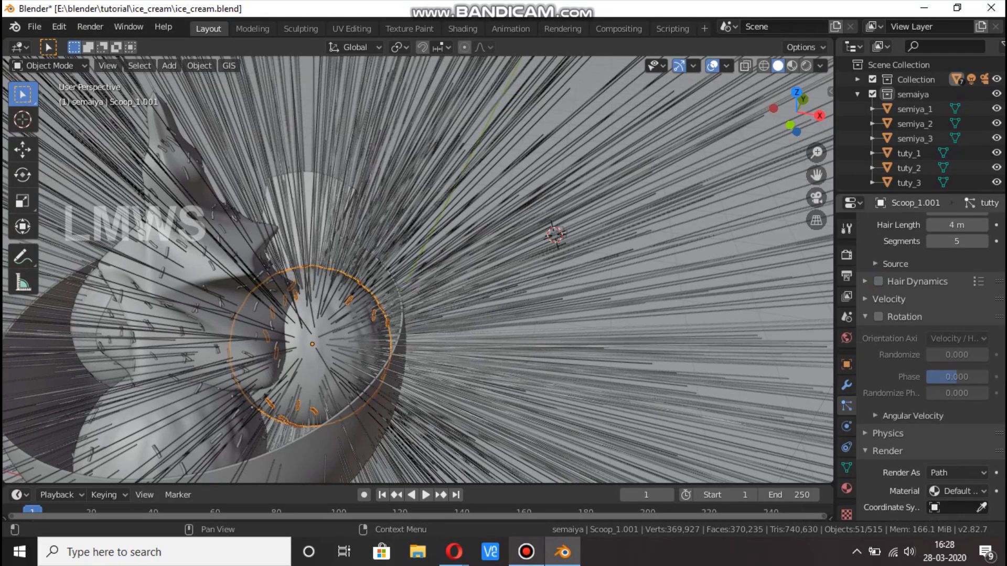
pyautogui.click(878, 317)
pyautogui.scroll(-2, 928, 341)
pyautogui.click(958, 414)
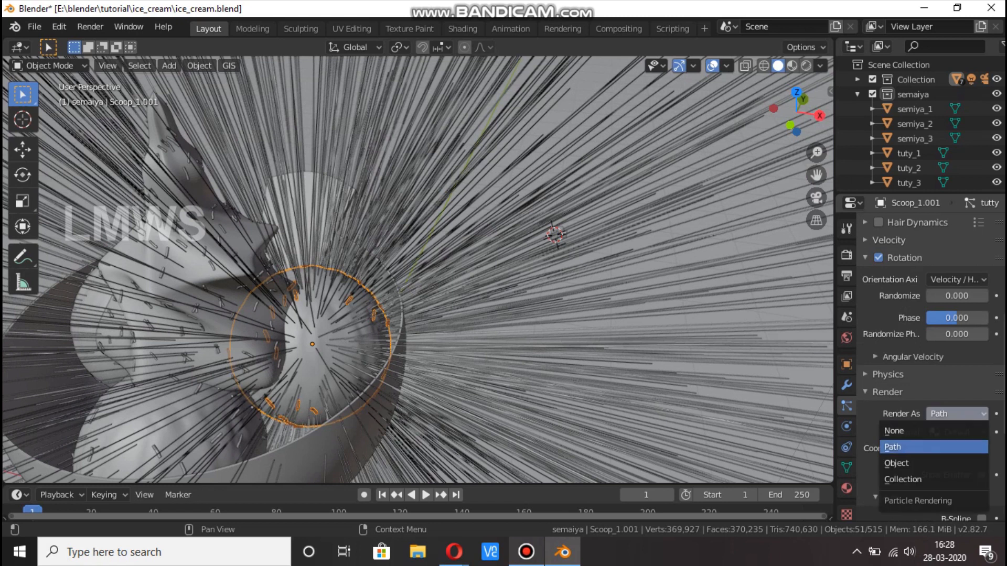
pyautogui.click(945, 479)
pyautogui.scroll(-3, 931, 367)
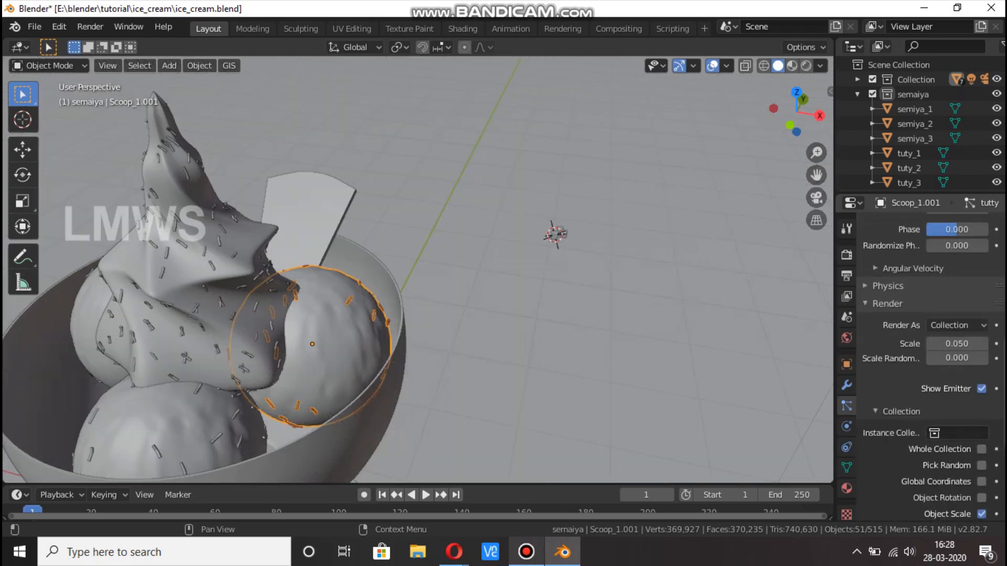
pyautogui.click(959, 433)
pyautogui.click(863, 321)
# Set the number of tutty particles on Scoop_1.001 to 15
pyautogui.scroll(5, 367, 314)
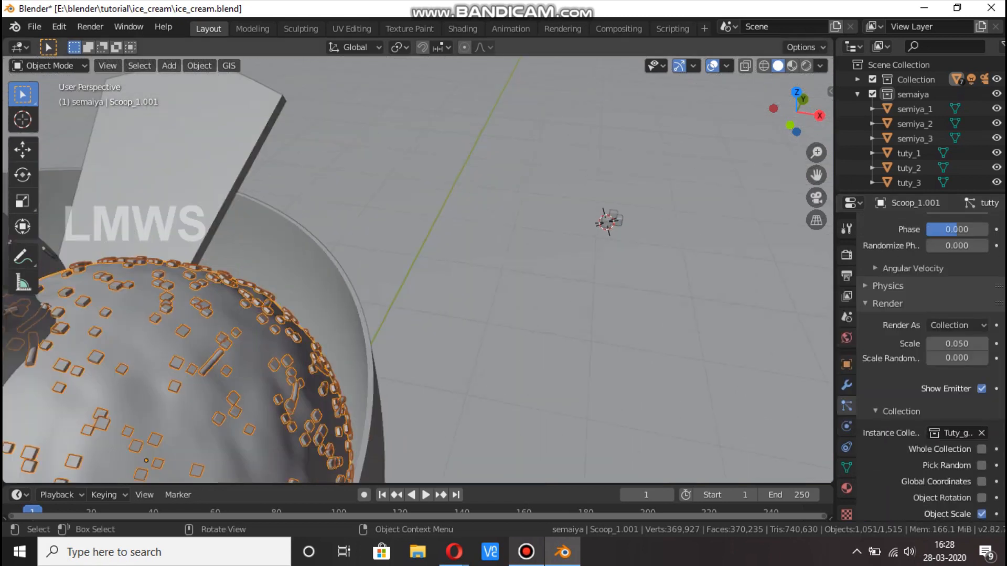
pyautogui.scroll(8, 934, 341)
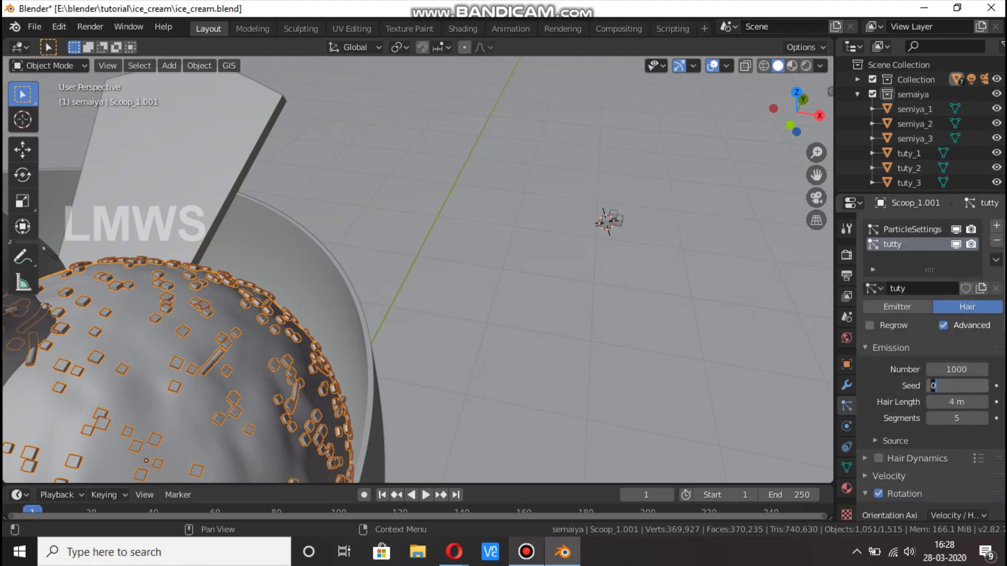
pyautogui.doubleClick(956, 370)
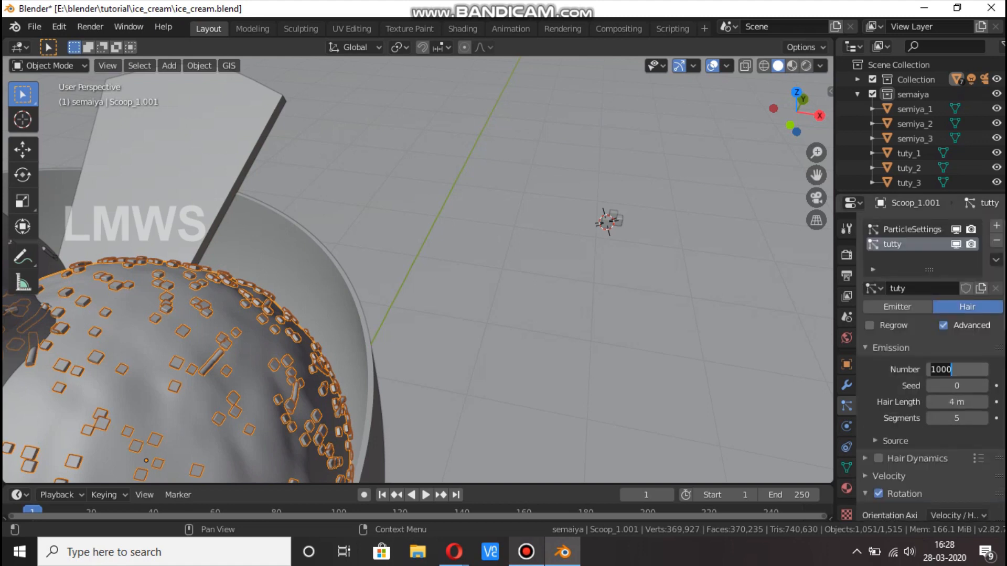
pyautogui.write('15')
pyautogui.press('Return')
# Increase the render scale of the tutty particles to 0.140
pyautogui.scroll(-8, 944, 314)
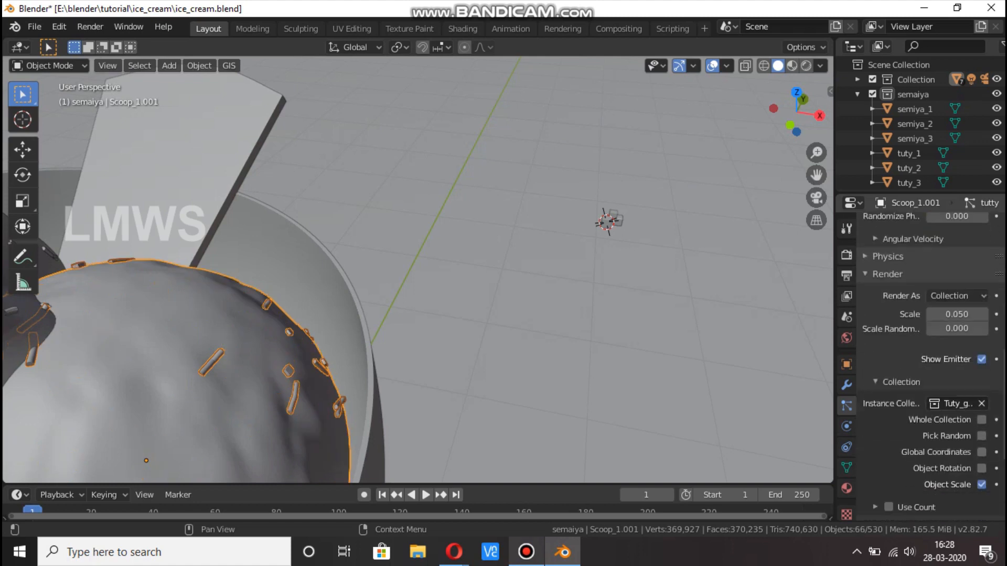
pyautogui.click(984, 315)
pyautogui.click(984, 314)
pyautogui.click(984, 314)
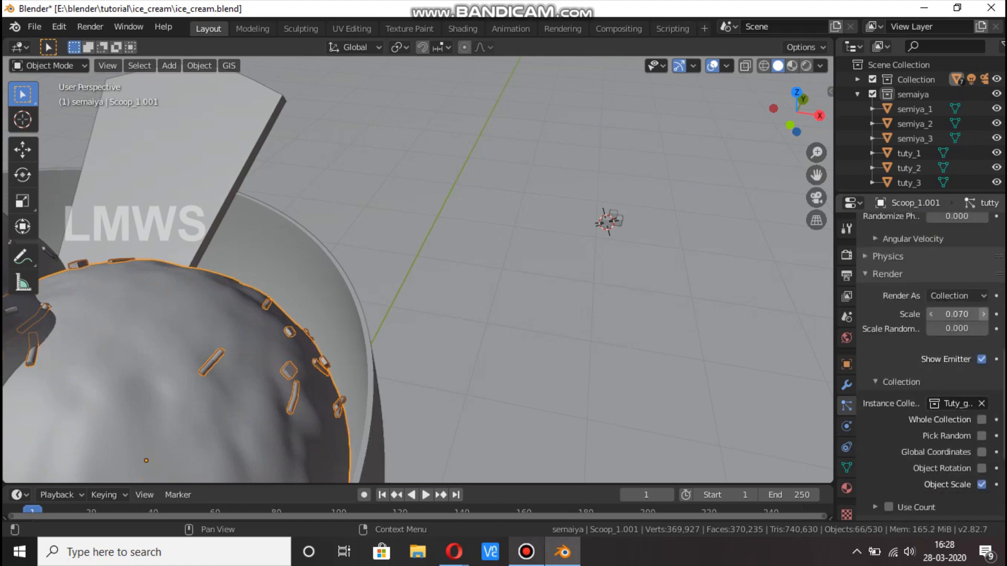
pyautogui.click(984, 314)
pyautogui.click(984, 315)
pyautogui.click(984, 314)
pyautogui.scroll(-5, 420, 273)
pyautogui.scroll(-3, 420, 273)
pyautogui.moveTo(420, 284); pyautogui.dragTo(388, 273, button='middle')
pyautogui.scroll(5, 414, 252)
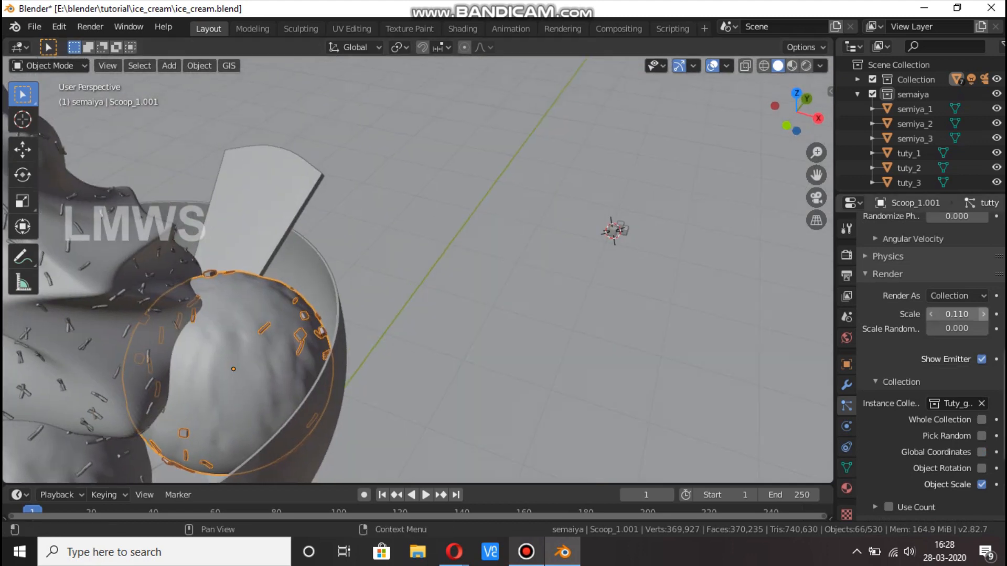
pyautogui.click(984, 315)
pyautogui.click(984, 315)
pyautogui.click(984, 314)
# Set the tutty particles' scale randomness to 0.15
pyautogui.doubleClick(959, 329)
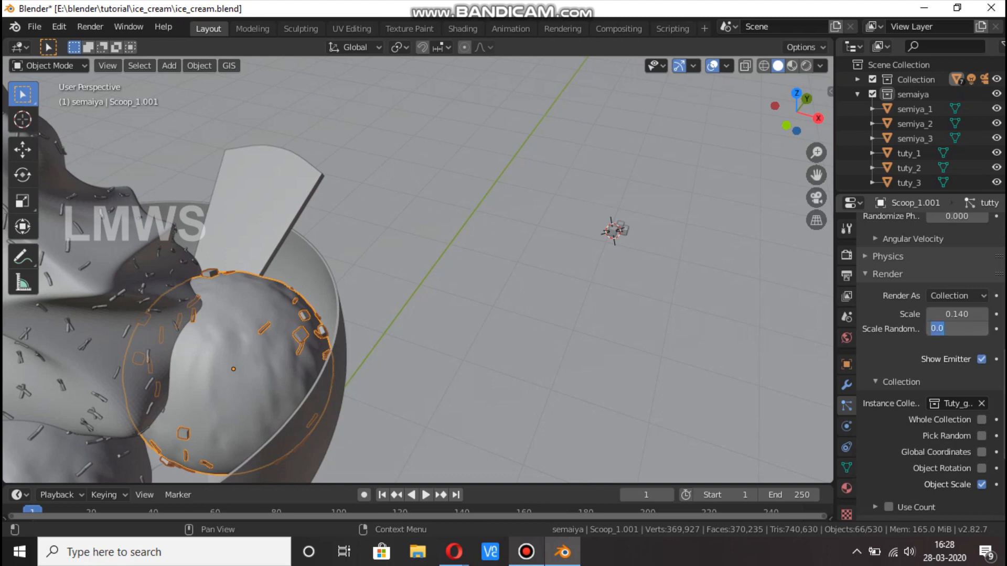
pyautogui.write('0.15')
pyautogui.press('Return')
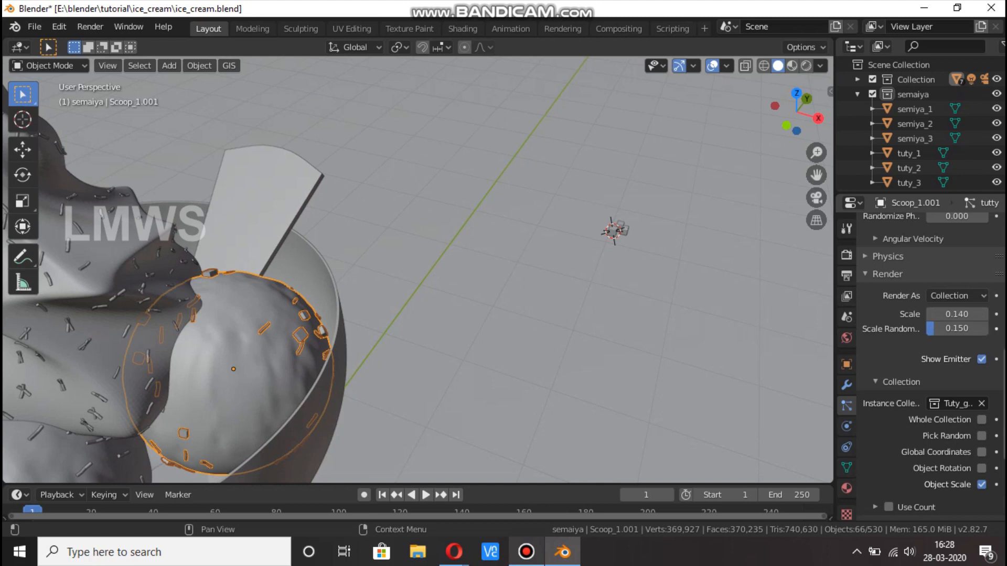
pyautogui.press('i')
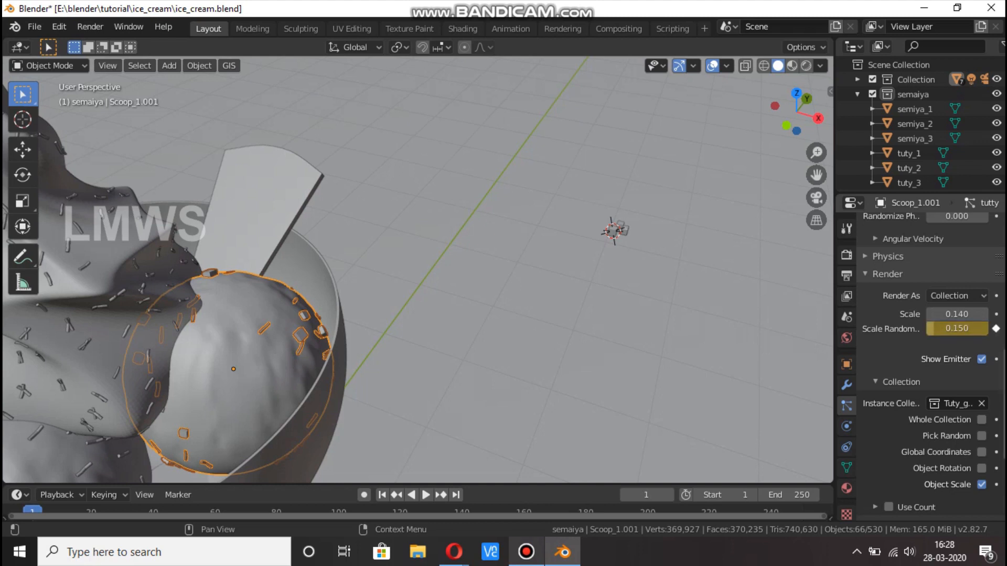
pyautogui.rightClick(944, 329)
pyautogui.press('Escape')
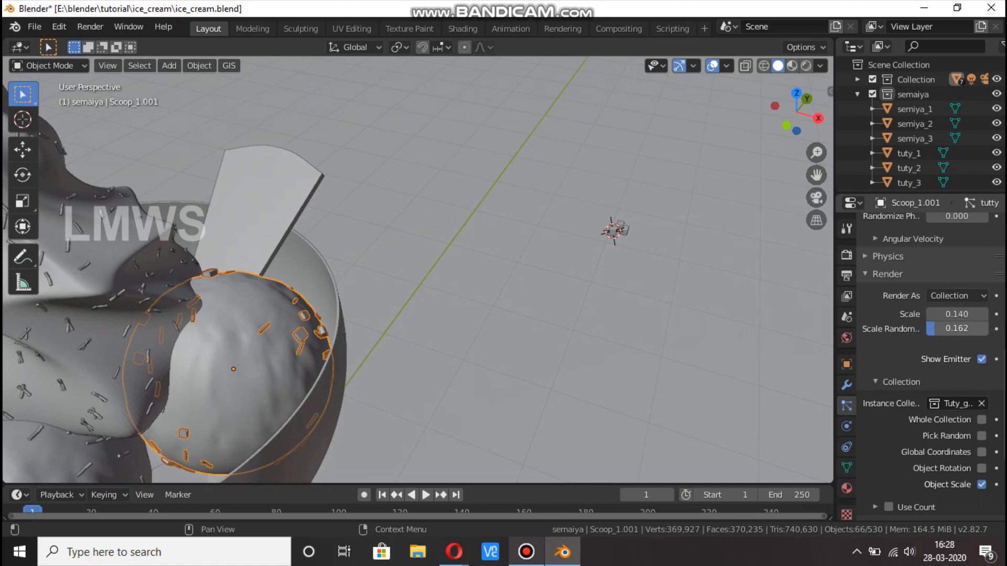
# Set the tutty particles' scale randomness to 0.324 and rotation phase to 0.047, and save the file
pyautogui.scroll(6, 928, 347)
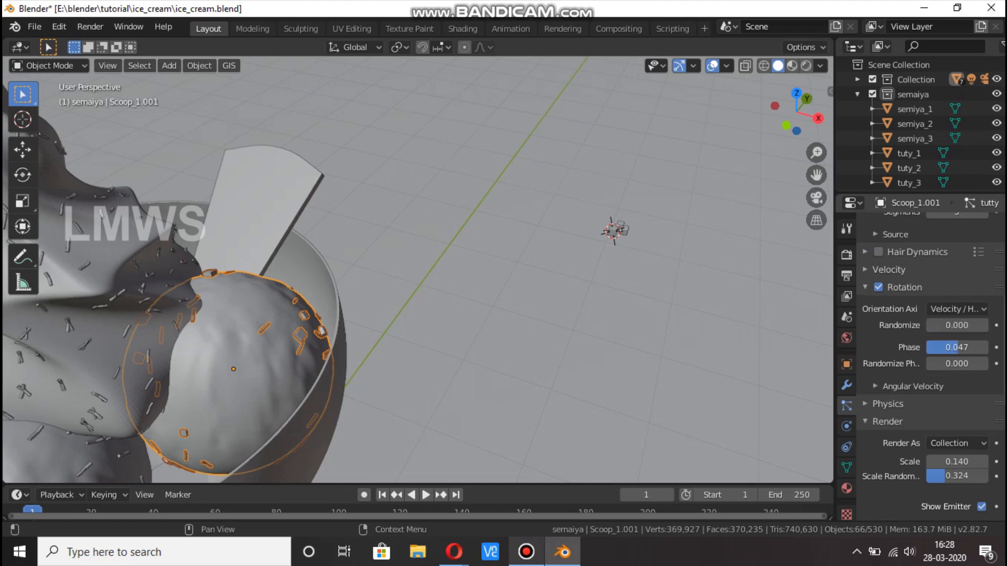
pyautogui.scroll(-5, 929, 346)
pyautogui.hotkey('ctrl', 's')
pyautogui.scroll(-2, 417, 271)
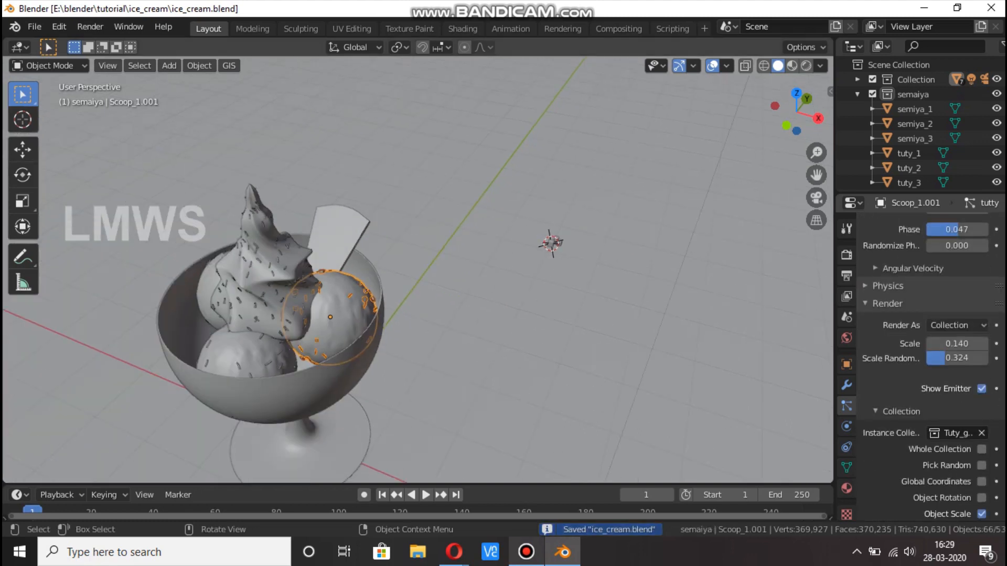
# Add a second particle system to Scoop_1.002, assign it the existing tuty settings, and raise its seed by one
pyautogui.moveTo(346, 270); pyautogui.dragTo(417, 272, button='middle')
pyautogui.scroll(1, 417, 271)
pyautogui.click(414, 417)
pyautogui.scroll(4, 929, 356)
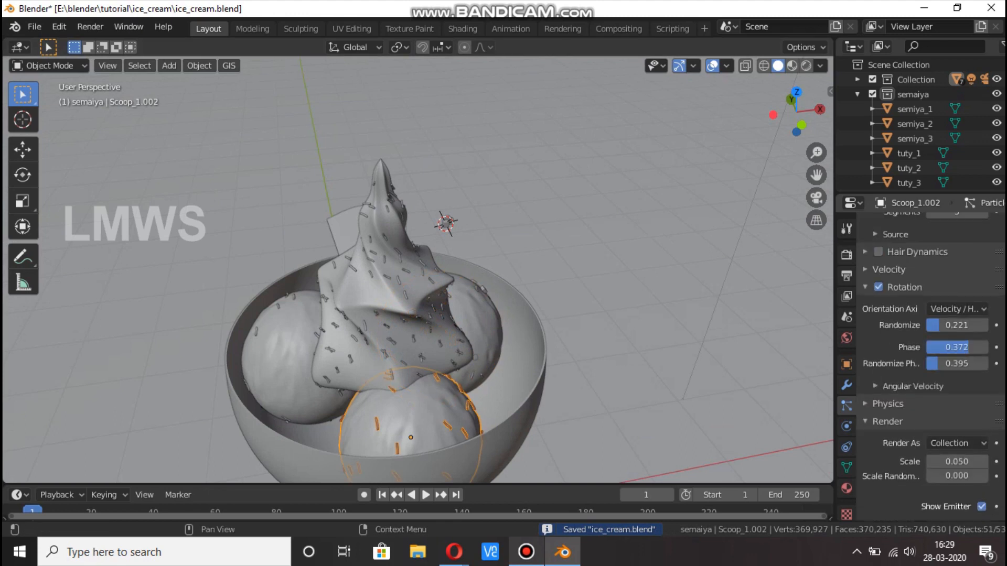
pyautogui.scroll(8, 928, 357)
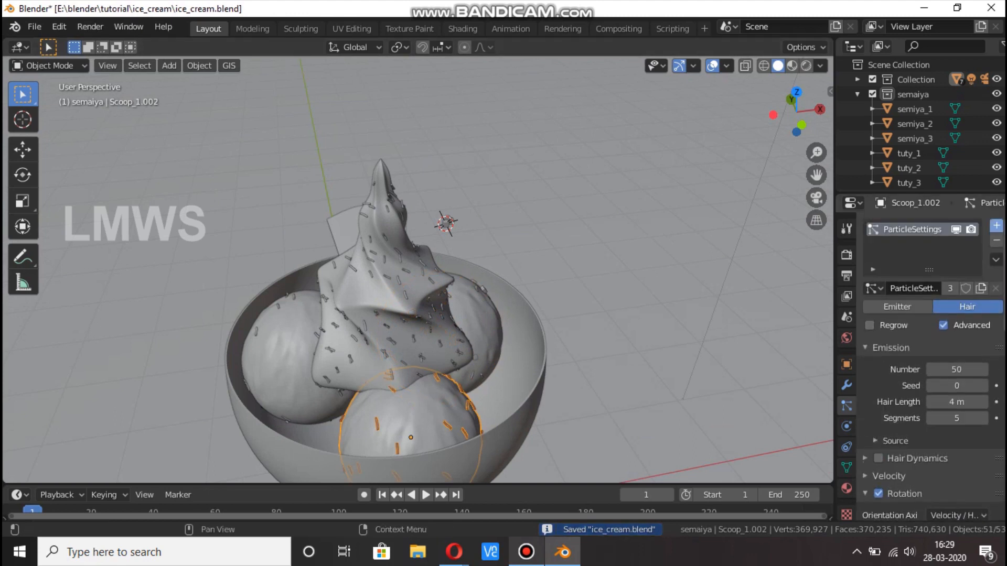
pyautogui.click(996, 226)
pyautogui.click(872, 288)
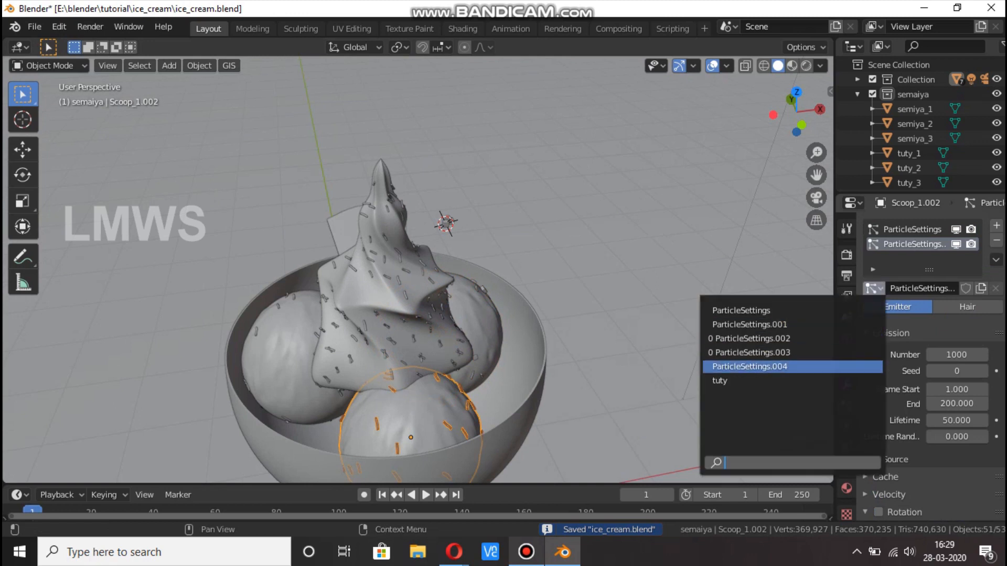
pyautogui.click(735, 381)
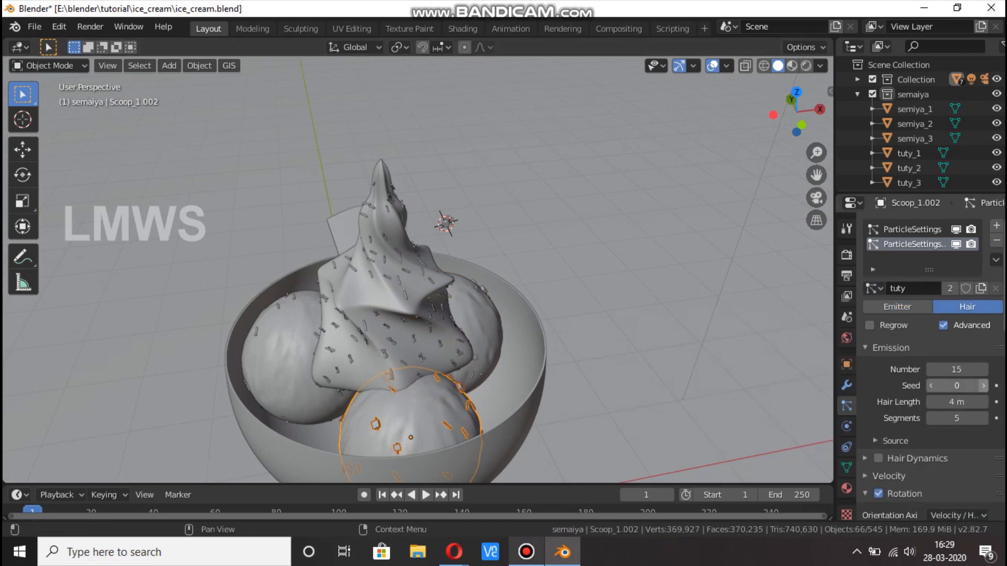
pyautogui.click(984, 386)
# Add a second particle system to Scoop_1, assign it the existing tuty settings, and set its seed to 2
pyautogui.click(293, 354)
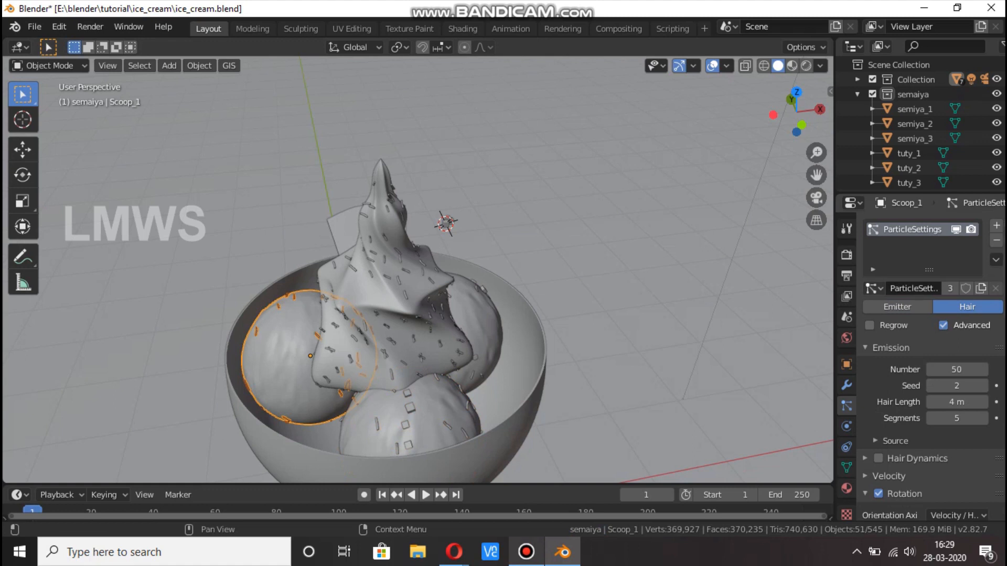
pyautogui.click(997, 226)
pyautogui.click(873, 288)
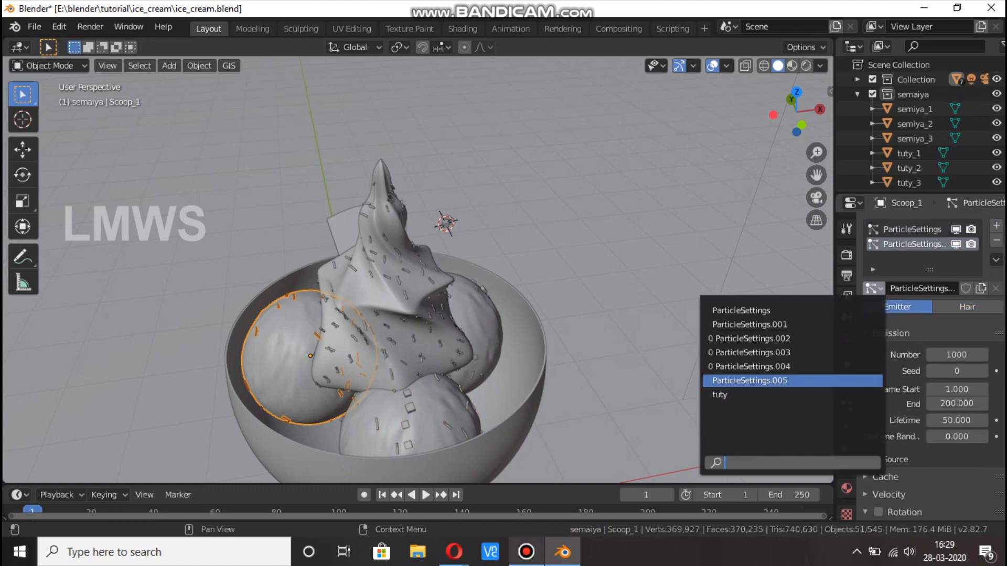
pyautogui.click(734, 395)
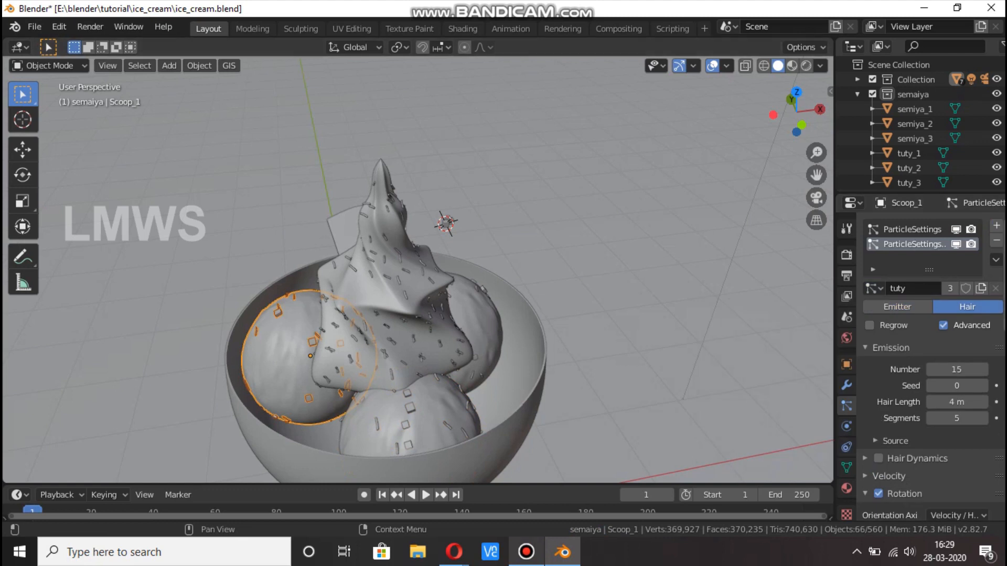
pyautogui.click(983, 386)
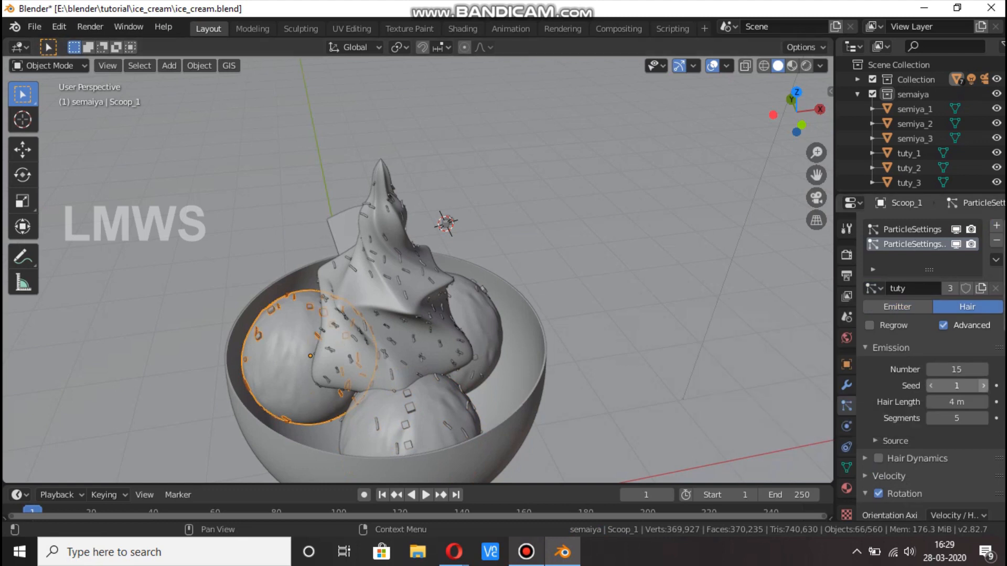
pyautogui.click(984, 386)
# Add a second particle system to the Cream swirl and assign it the existing tuty settings
pyautogui.click(401, 309)
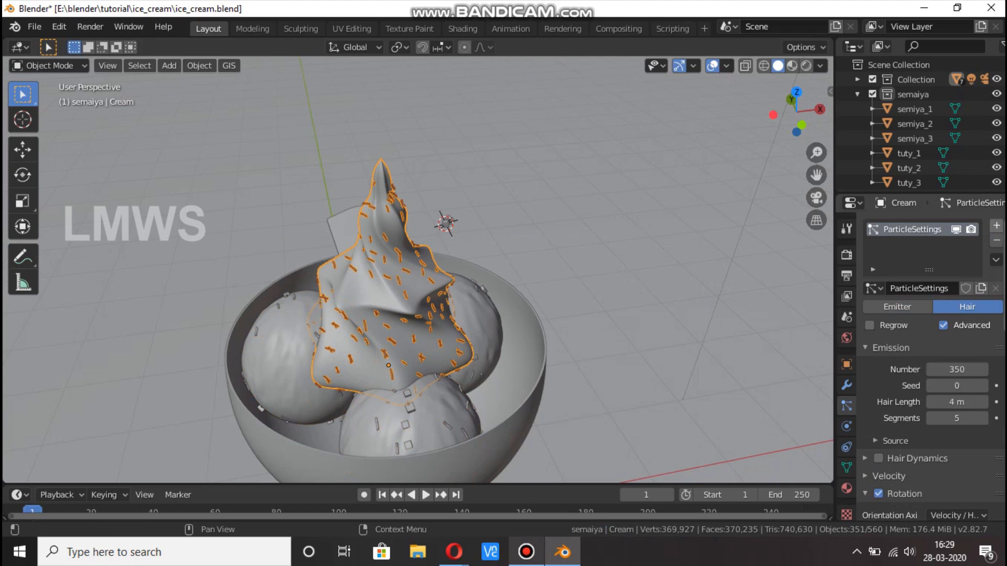
pyautogui.click(996, 225)
pyautogui.click(873, 288)
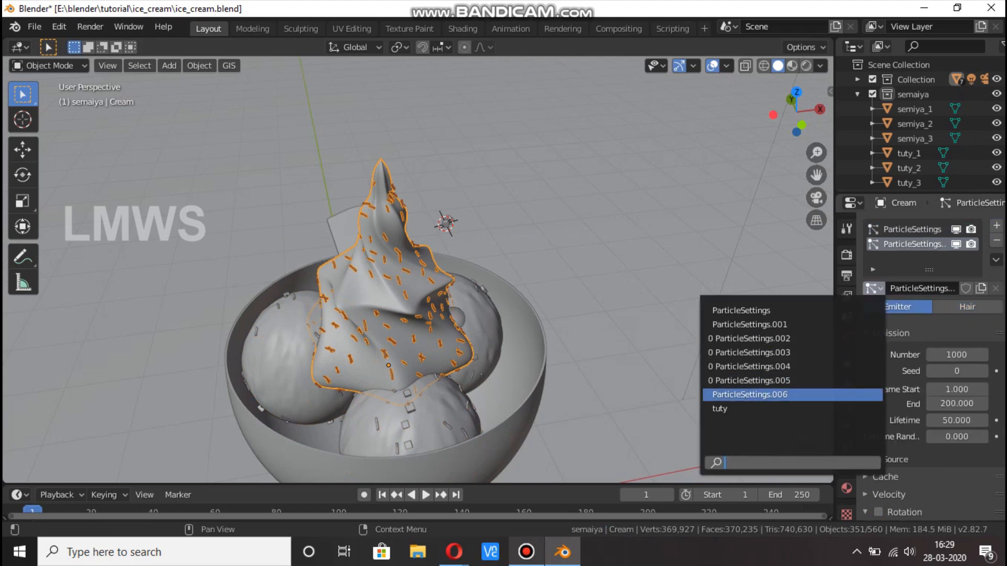
pyautogui.click(766, 408)
# Set the Cream's tuty particle number to 17 and its seed to 2, and deselect the object
pyautogui.scroll(5, 420, 273)
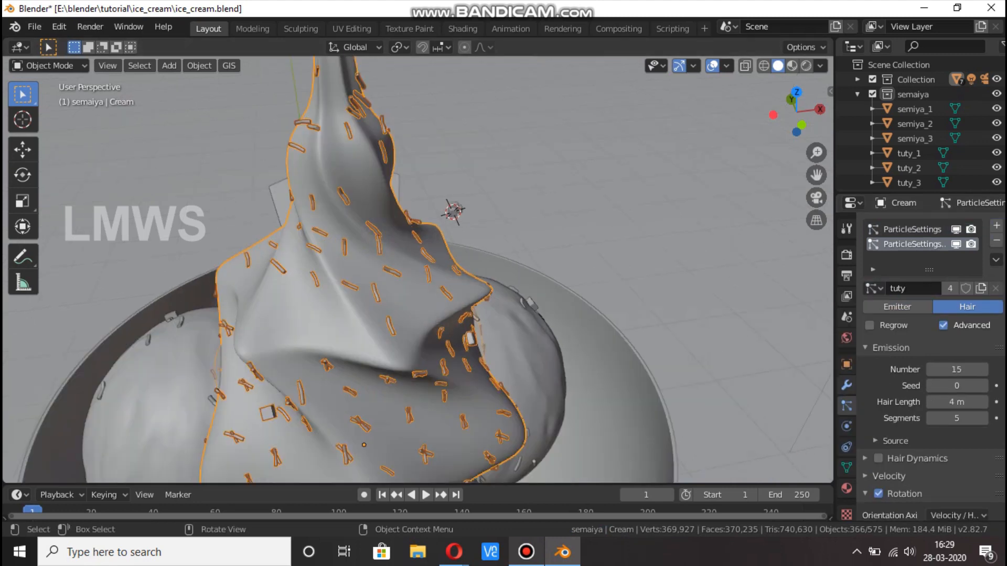
pyautogui.scroll(-1, 957, 340)
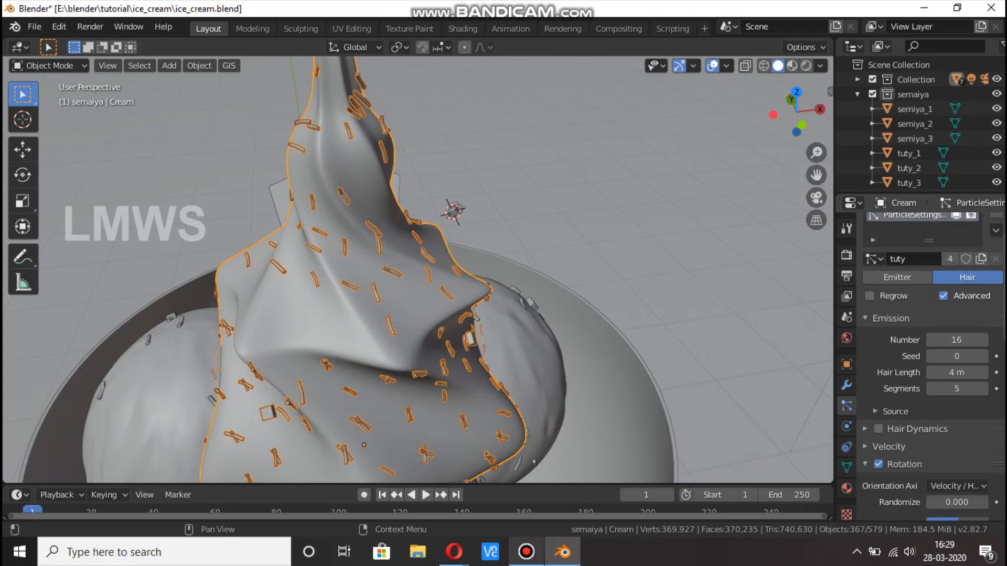
pyautogui.click(984, 340)
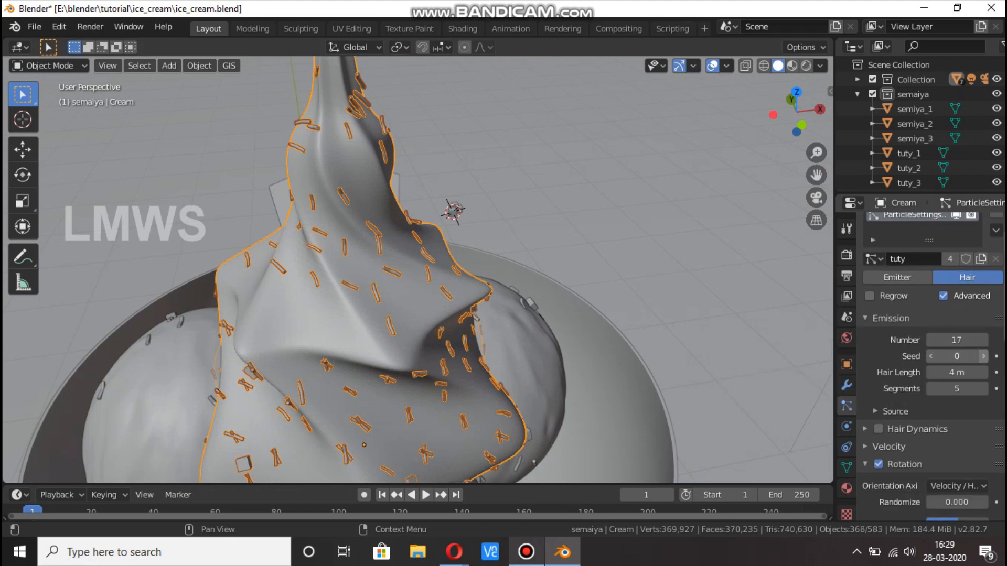
pyautogui.click(983, 357)
pyautogui.click(983, 357)
pyautogui.scroll(-4, 656, 236)
pyautogui.click(655, 236)
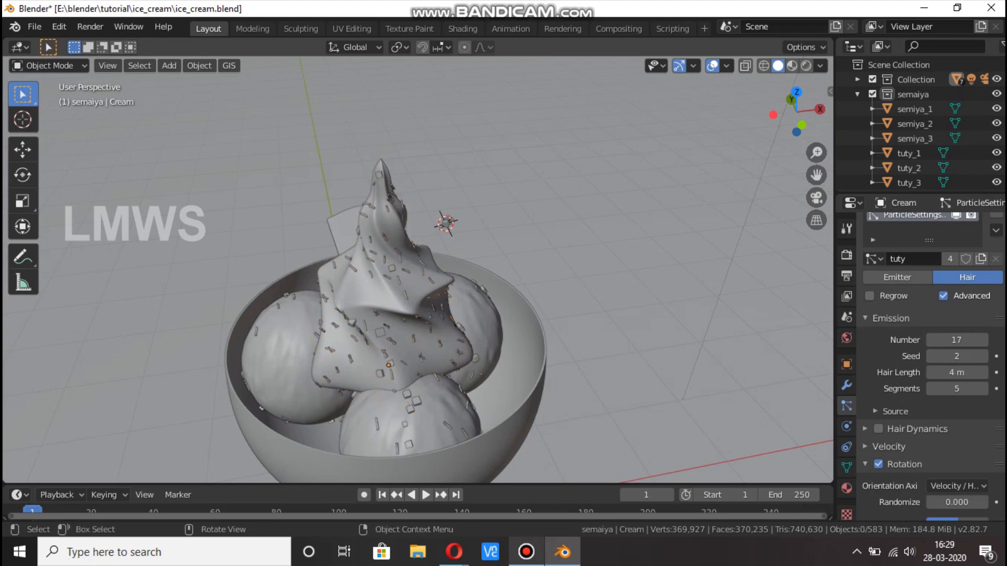
# Save the file and check the sprinkle and cube distribution on the whole ice cream from several angles
pyautogui.hotkey('ctrl', 's')
pyautogui.moveTo(551, 257); pyautogui.dragTo(483, 281, button='middle')
pyautogui.press('Tab')
pyautogui.press('Tab')
pyautogui.scroll(-5, 566, 252)
pyautogui.hotkey('ctrl', 's')
pyautogui.scroll(3, 452, 267)
pyautogui.scroll(-4, 487, 278)
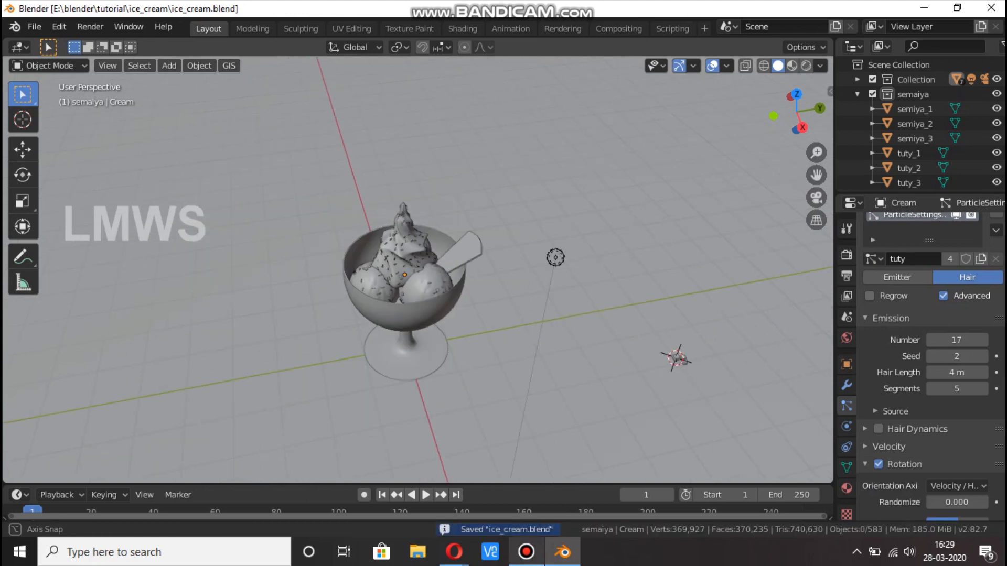
pyautogui.moveTo(677, 359); pyautogui.dragTo(618, 276, button='middle')
pyautogui.scroll(3, 618, 277)
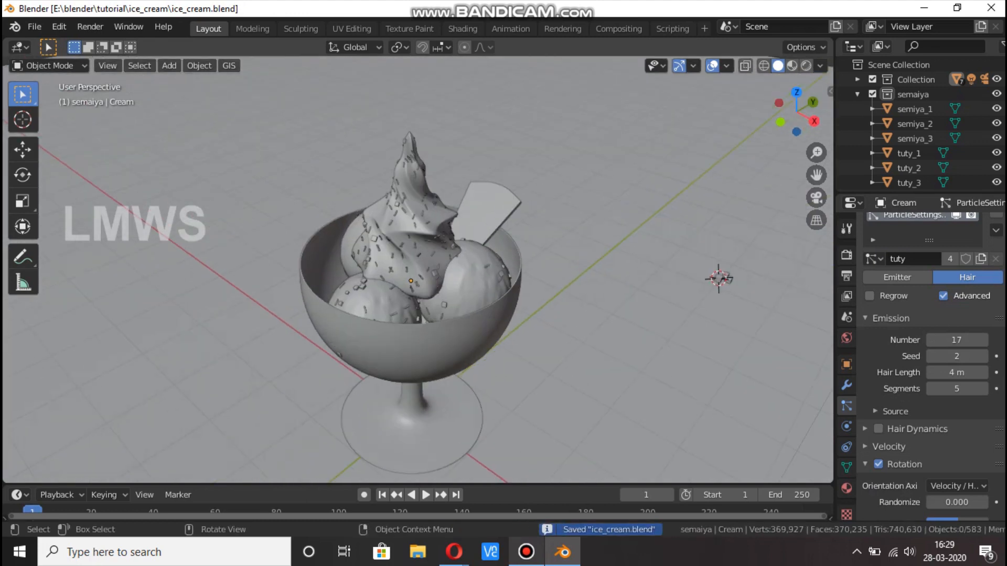